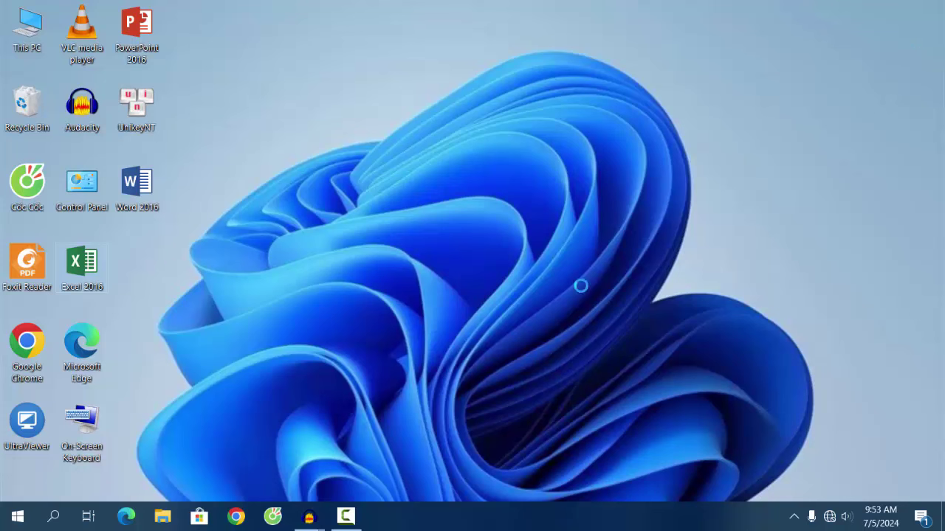
Refresh the Windows desktop, then launch Excel 2016 from its desktop icon.
{"action": "right_click", "coordinate": [470, 265]}
{"action": "left_click", "coordinate": [483, 312]}
{"action": "right_click", "coordinate": [430, 261]}
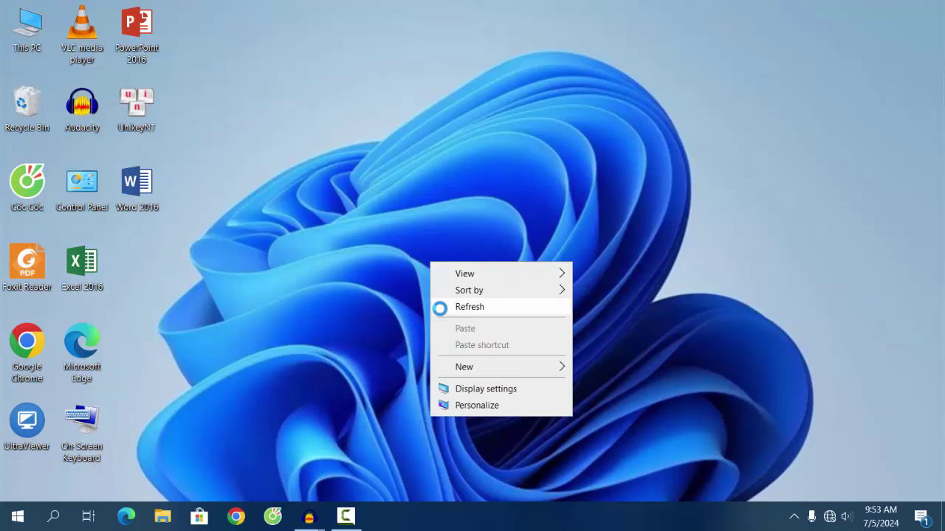
{"action": "left_click", "coordinate": [437, 306]}
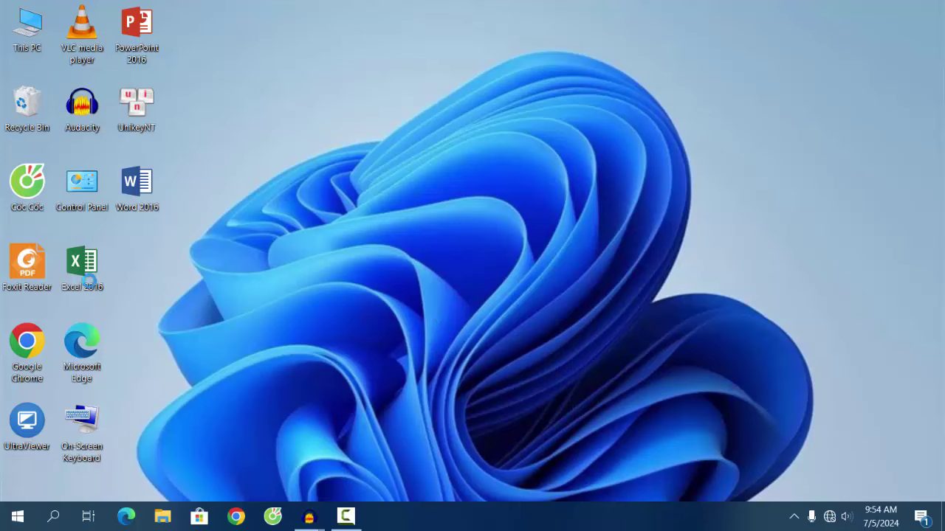
{"action": "double_click", "coordinate": [82, 262]}
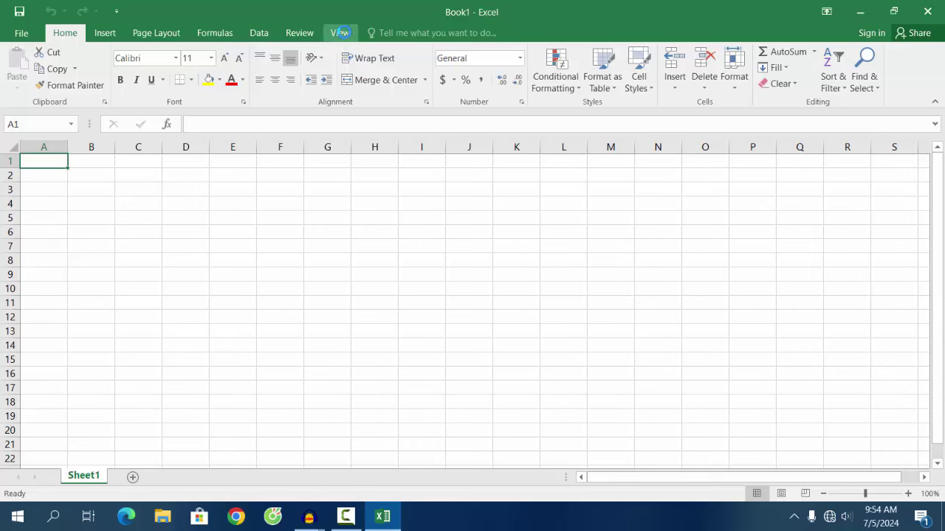
Browse the View, Review, Data, Formulas, Home, Insert and Page Layout tabs, ending on Review.
{"action": "left_click", "coordinate": [341, 34]}
{"action": "left_click", "coordinate": [302, 33]}
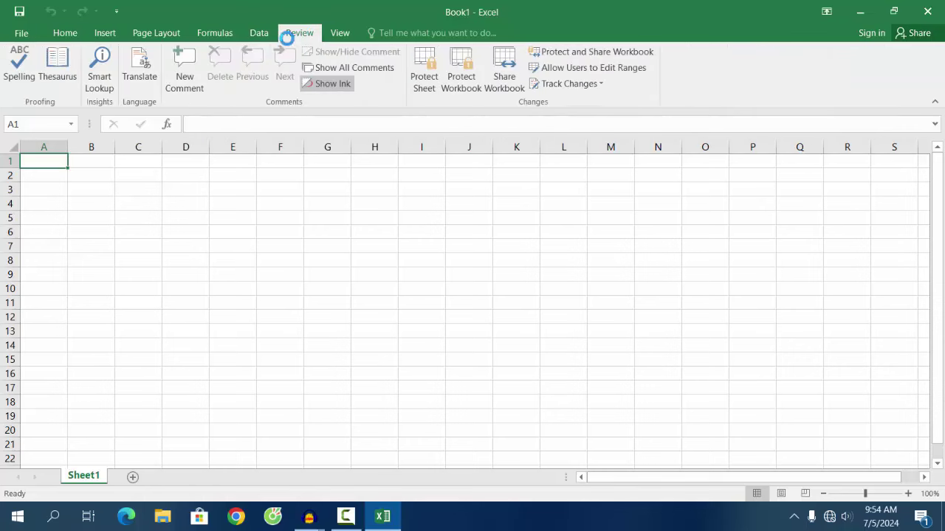
{"action": "left_click", "coordinate": [258, 33]}
{"action": "left_click", "coordinate": [222, 33]}
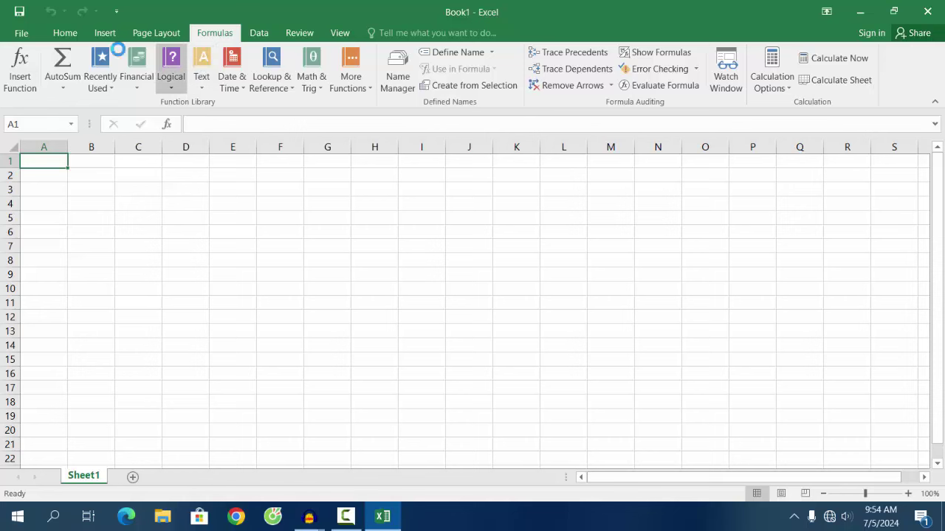
{"action": "left_click", "coordinate": [68, 34]}
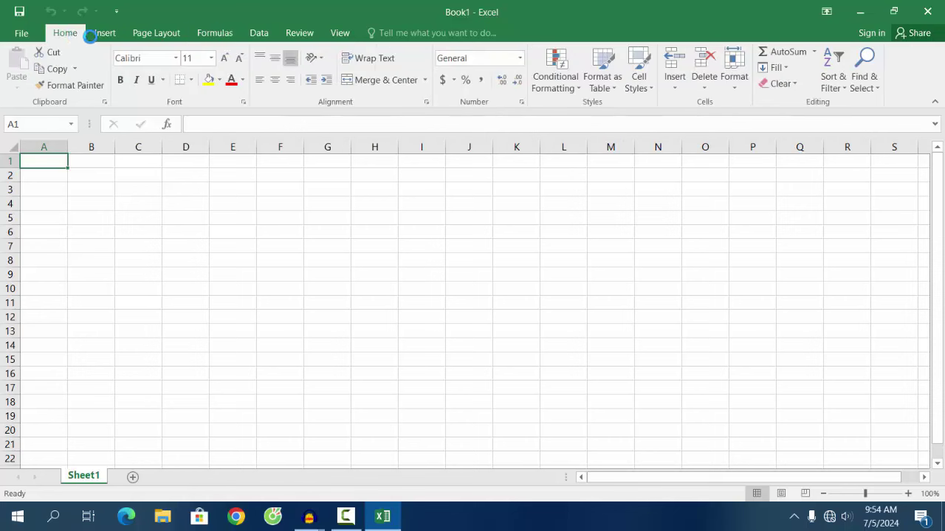
{"action": "left_click", "coordinate": [104, 34]}
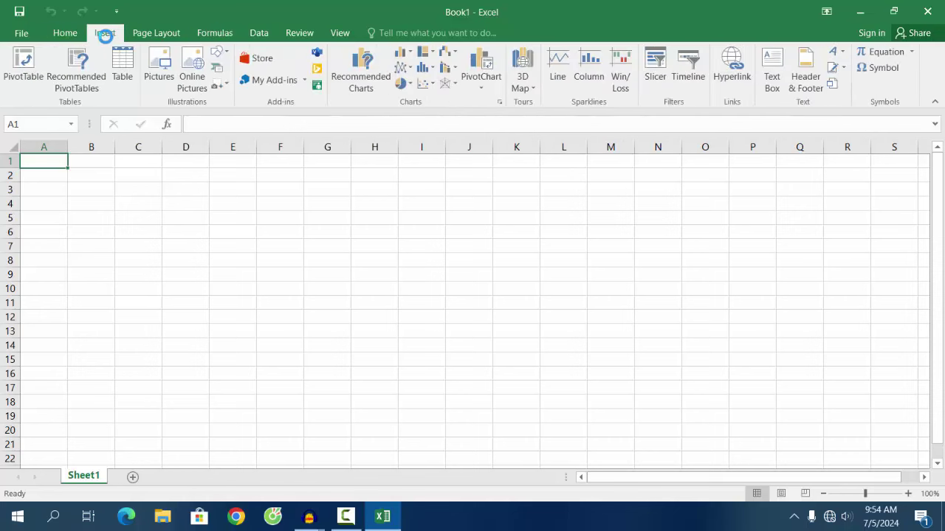
{"action": "left_click", "coordinate": [154, 35]}
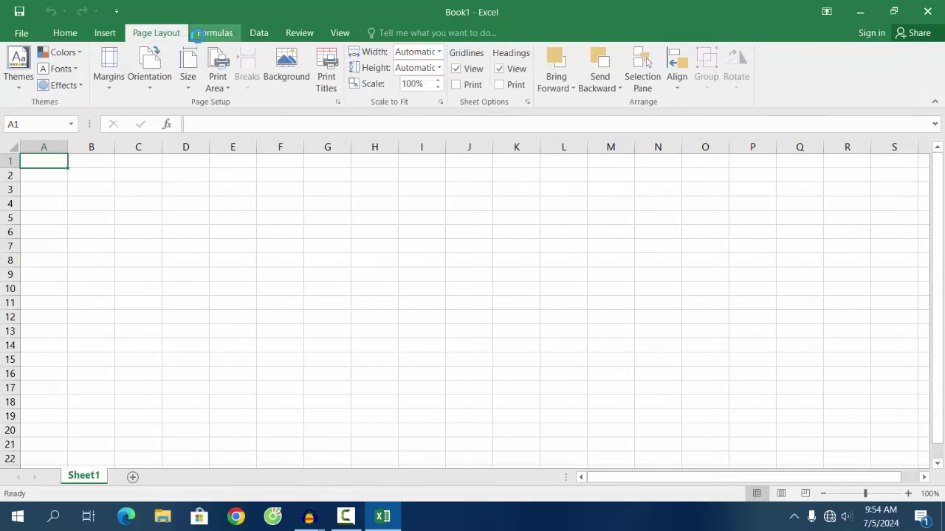
{"action": "left_click", "coordinate": [214, 33]}
{"action": "left_click", "coordinate": [258, 36]}
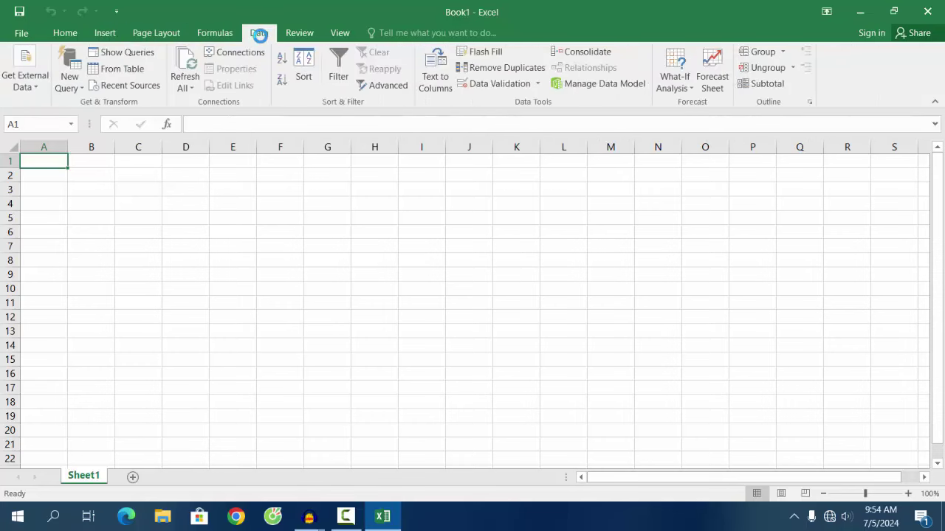
{"action": "left_click", "coordinate": [297, 33]}
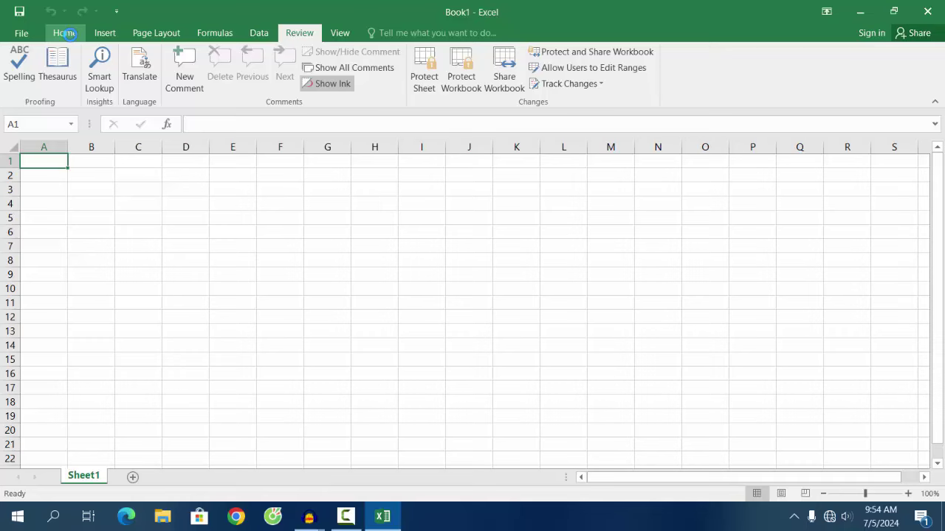
Minimize Excel, refresh the desktop, and close the Excel window from the taskbar.
{"action": "left_click", "coordinate": [860, 12]}
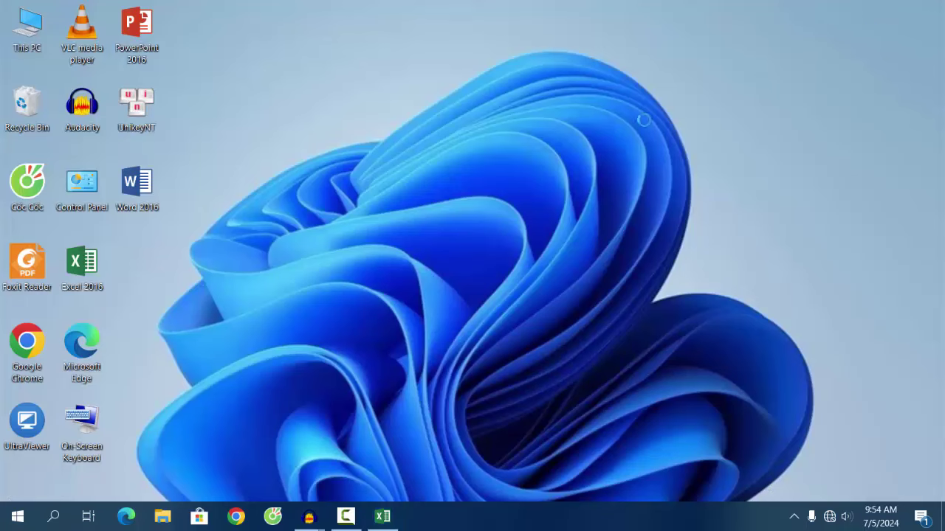
{"action": "right_click", "coordinate": [370, 197]}
{"action": "left_click", "coordinate": [402, 242]}
{"action": "right_click", "coordinate": [336, 192]}
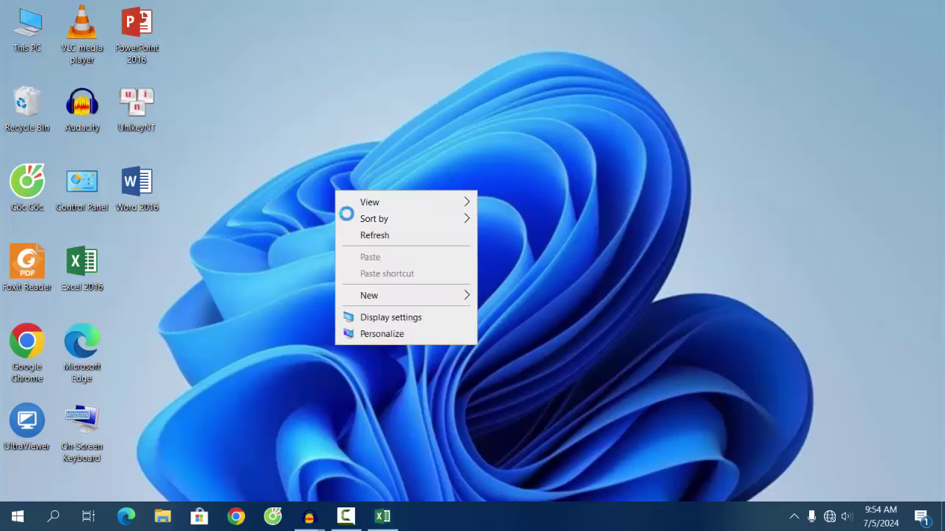
{"action": "left_click", "coordinate": [349, 236]}
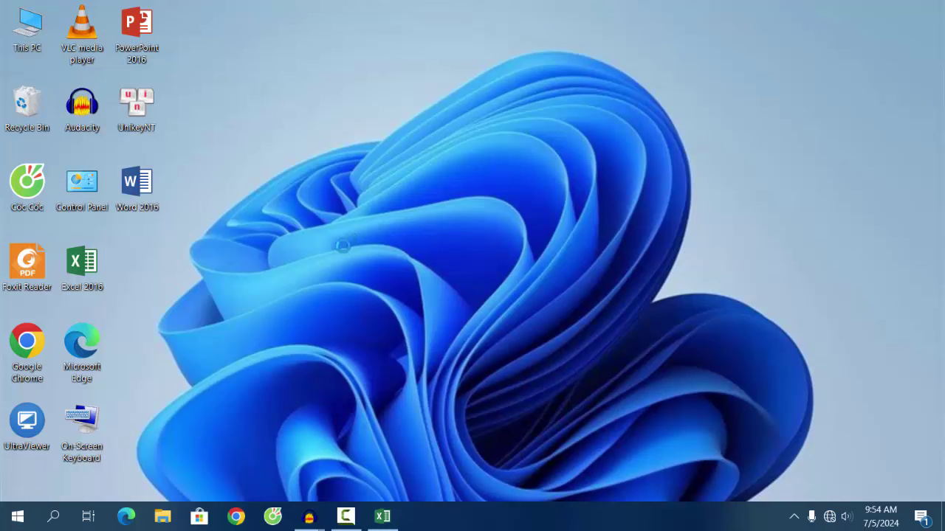
{"action": "right_click", "coordinate": [386, 520]}
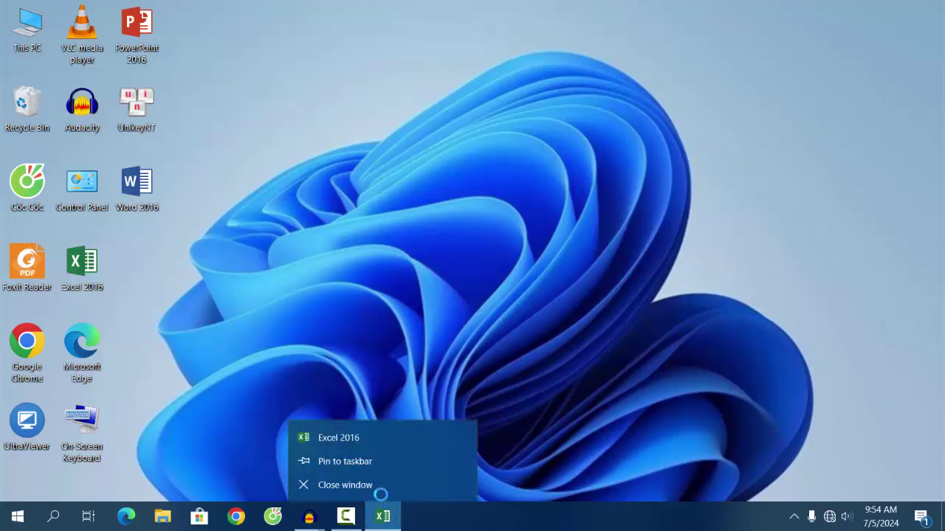
{"action": "left_click", "coordinate": [373, 486]}
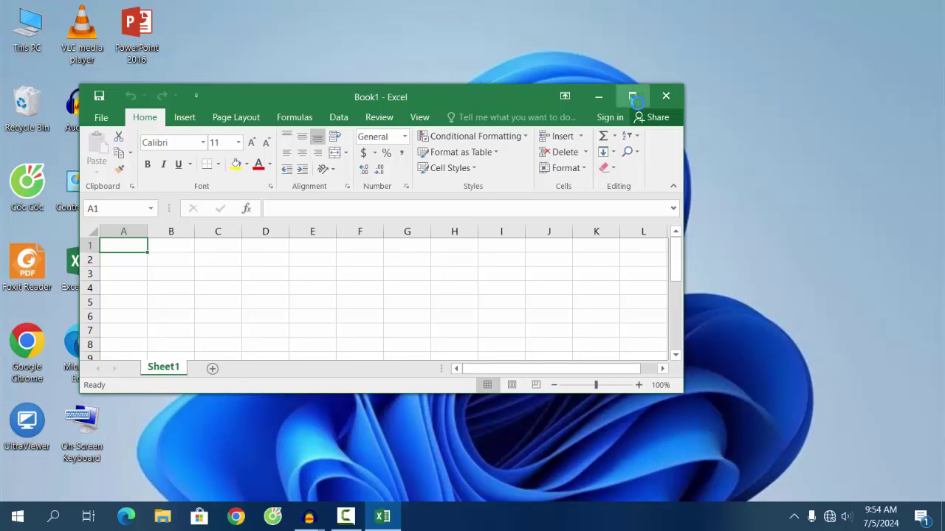
Maximize the Excel window and cycle through Home, Insert, Page Layout and Review, ending on View.
{"action": "left_click", "coordinate": [633, 96]}
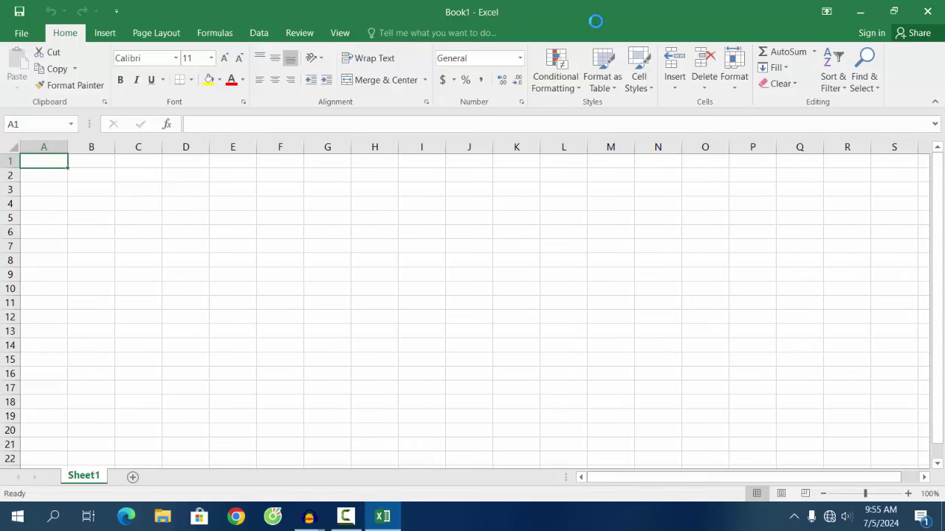
{"action": "left_click", "coordinate": [338, 33]}
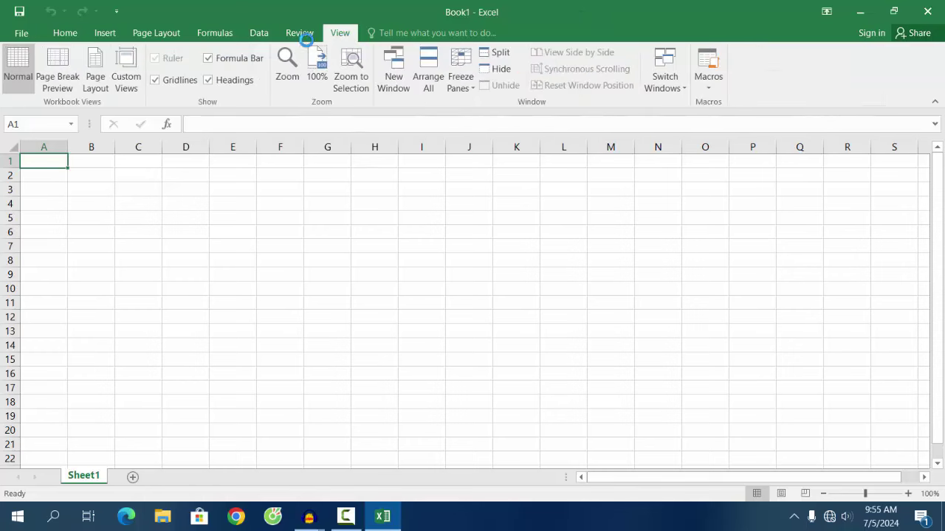
{"action": "left_click", "coordinate": [67, 34]}
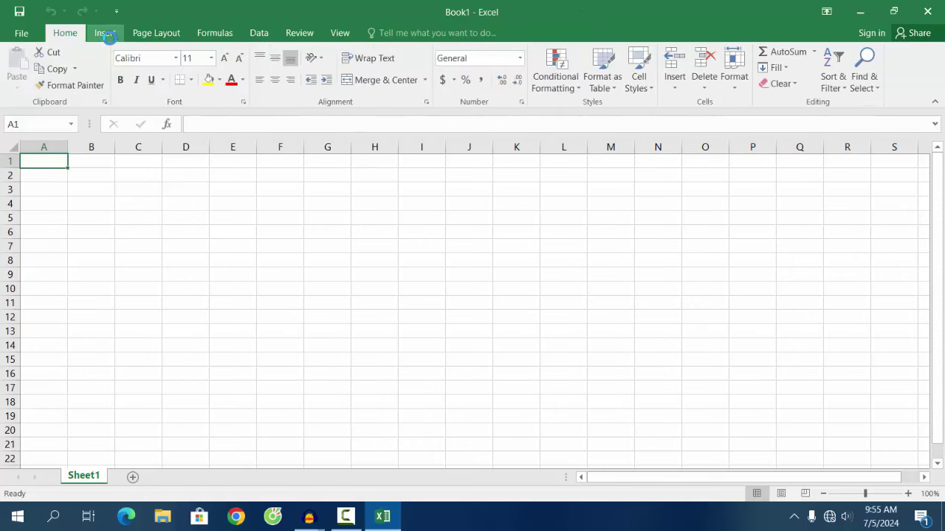
{"action": "left_click", "coordinate": [108, 37]}
{"action": "left_click", "coordinate": [155, 35]}
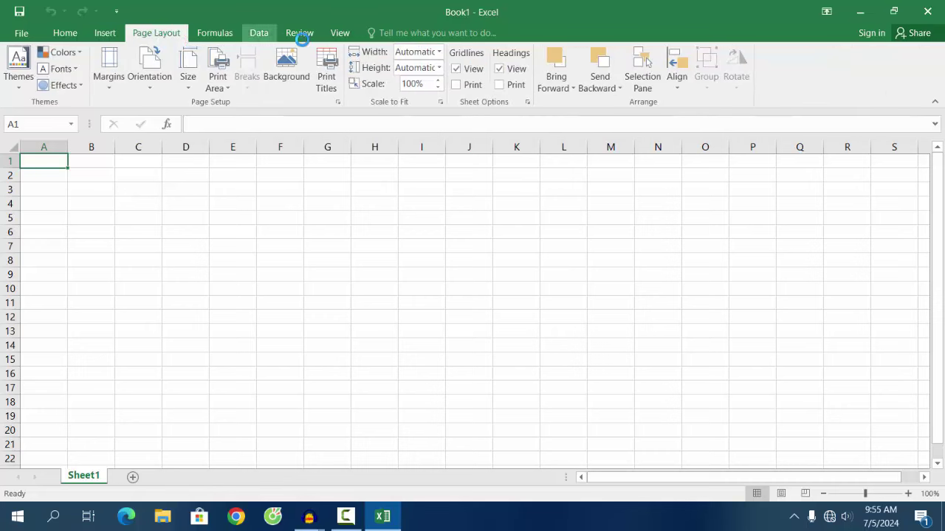
{"action": "left_click", "coordinate": [303, 33]}
{"action": "left_click", "coordinate": [341, 34]}
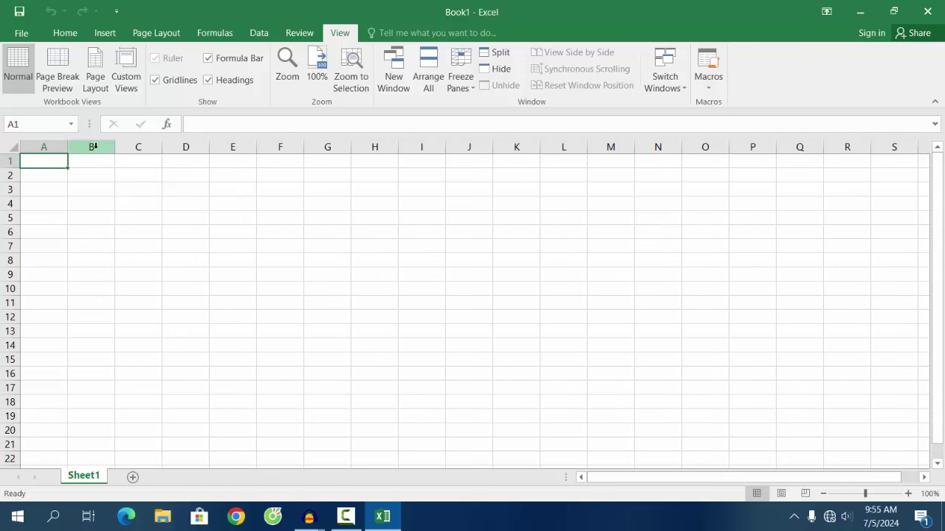
{"action": "left_click", "coordinate": [44, 147]}
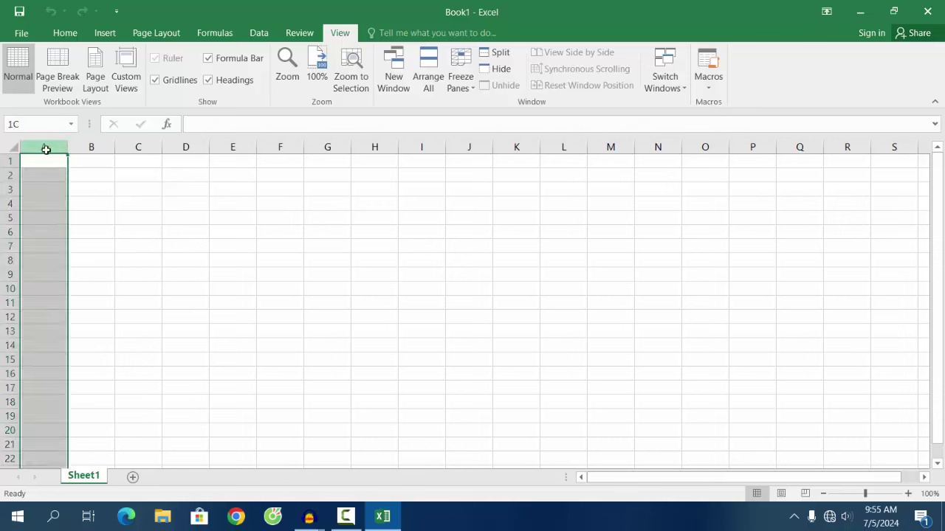
{"action": "left_click", "coordinate": [92, 147]}
{"action": "left_click", "coordinate": [138, 148]}
{"action": "left_click", "coordinate": [185, 148]}
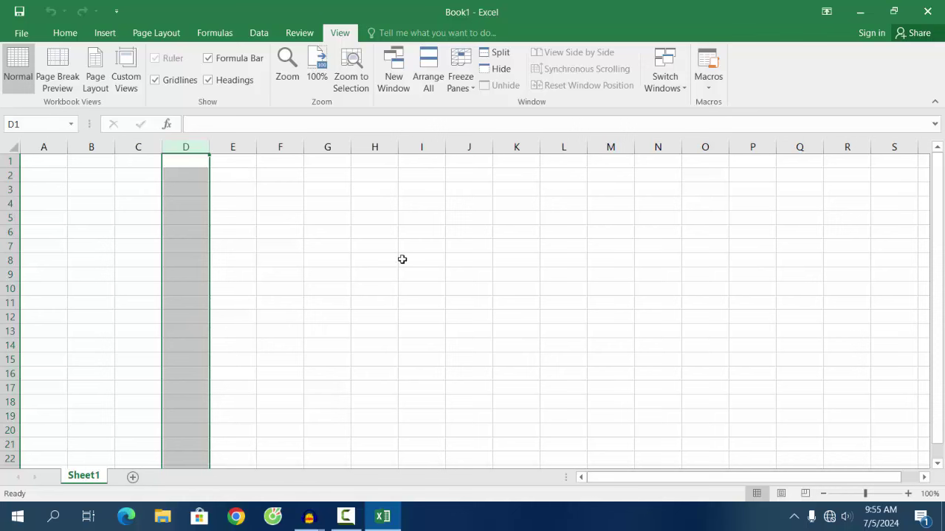
{"action": "left_click", "coordinate": [8, 161]}
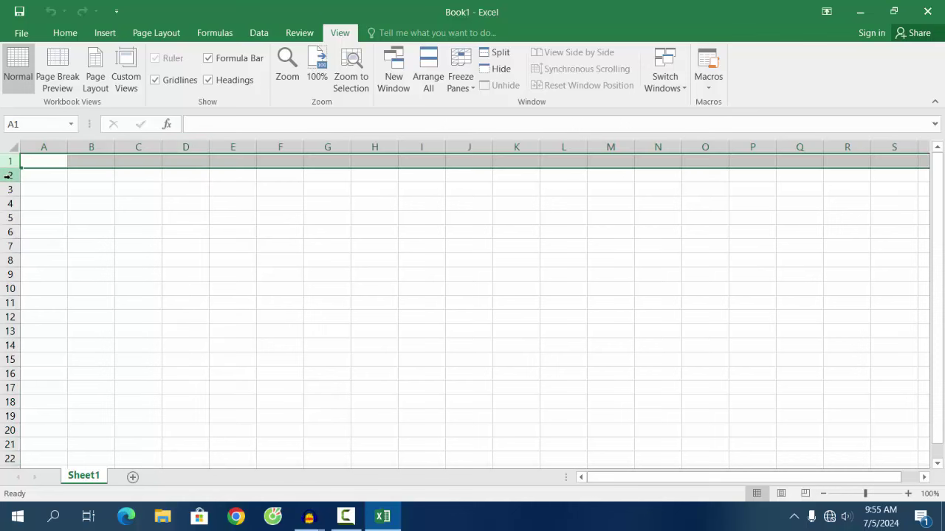
{"action": "left_click", "coordinate": [7, 175]}
{"action": "left_click", "coordinate": [8, 188]}
{"action": "left_click", "coordinate": [7, 204]}
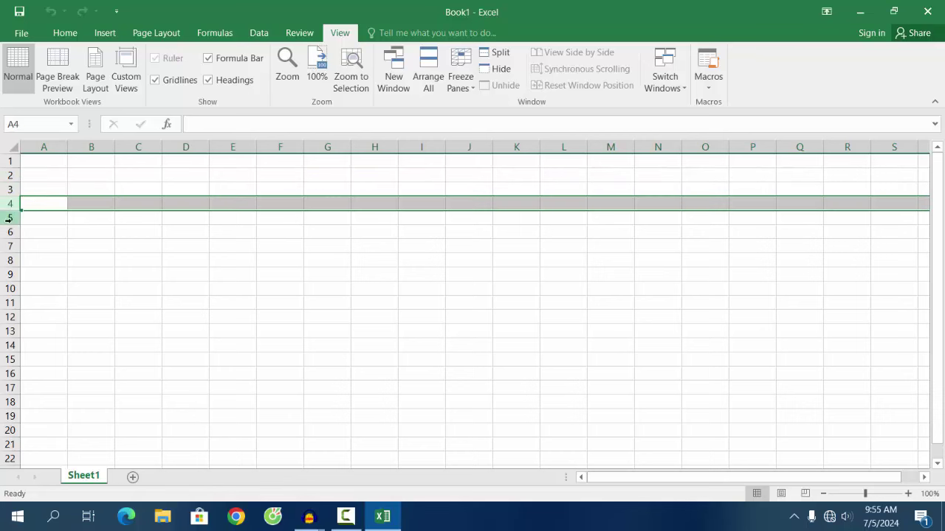
{"action": "left_click", "coordinate": [10, 217]}
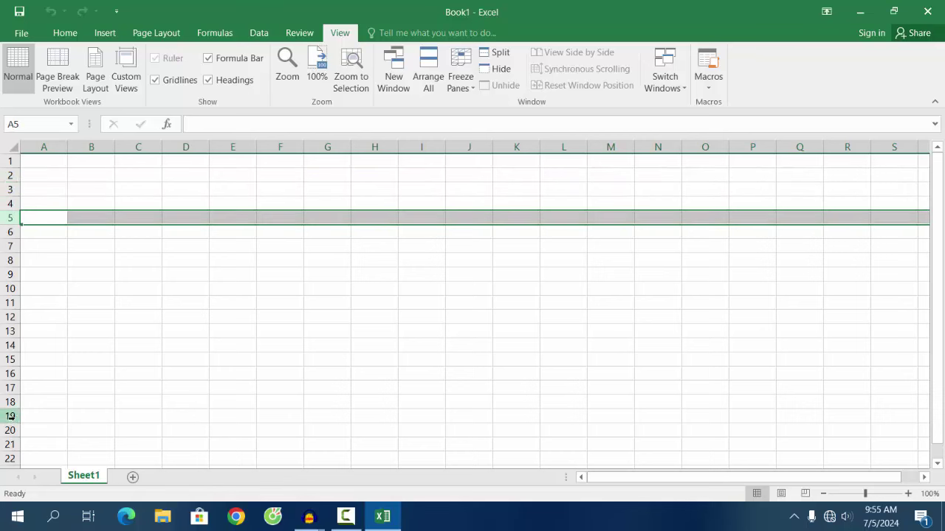
{"action": "left_click", "coordinate": [292, 314]}
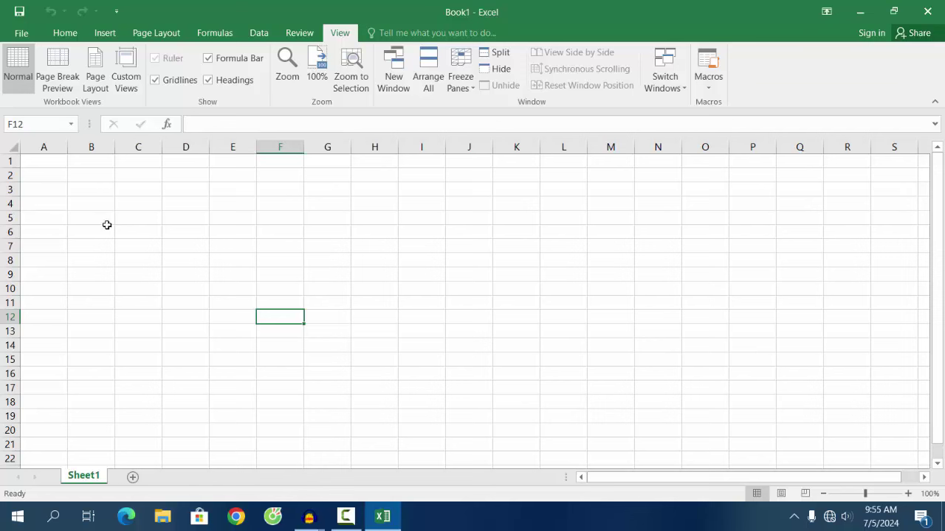
{"action": "left_click", "coordinate": [88, 206]}
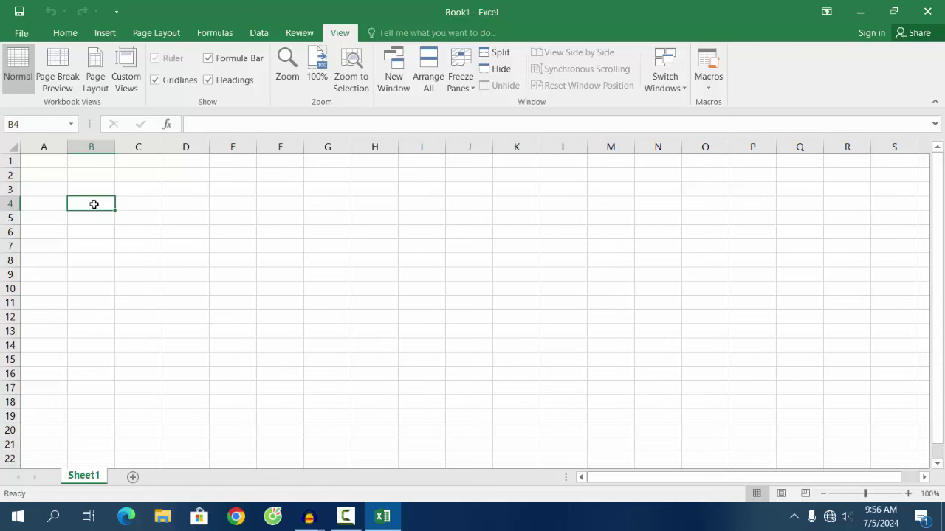
Select B4:J16 and apply All Borders from the Home Borders list.
{"action": "left_click_drag", "start_coordinate": [95, 205], "coordinate": [454, 213]}
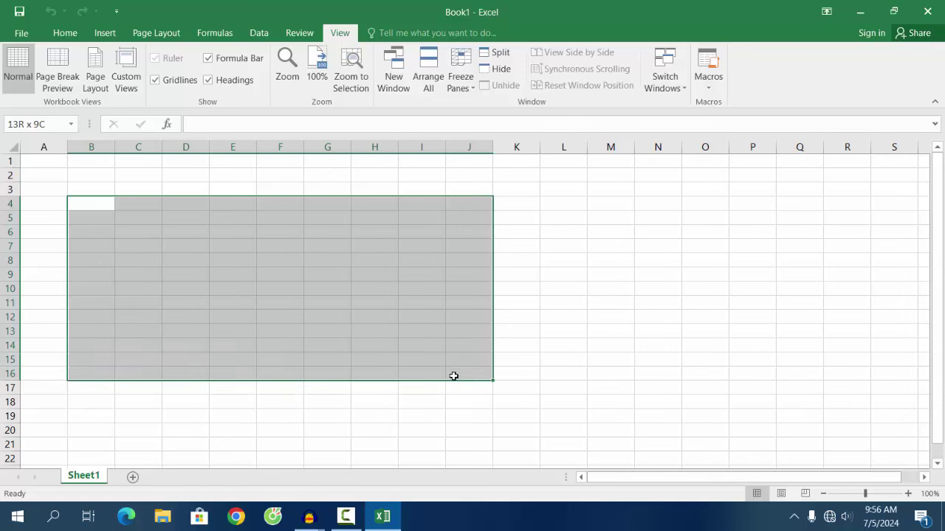
{"action": "left_click_drag", "start_coordinate": [454, 212], "coordinate": [453, 377]}
{"action": "left_click", "coordinate": [65, 34]}
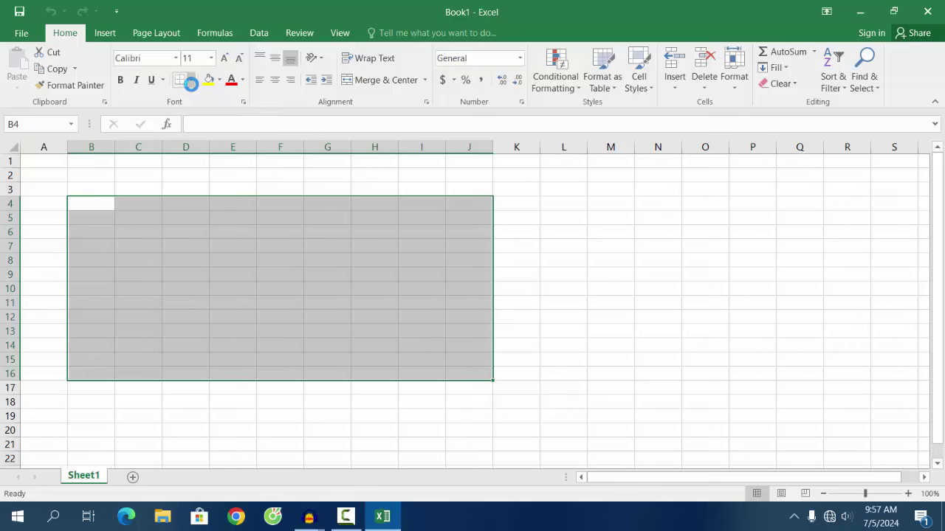
{"action": "left_click", "coordinate": [190, 82]}
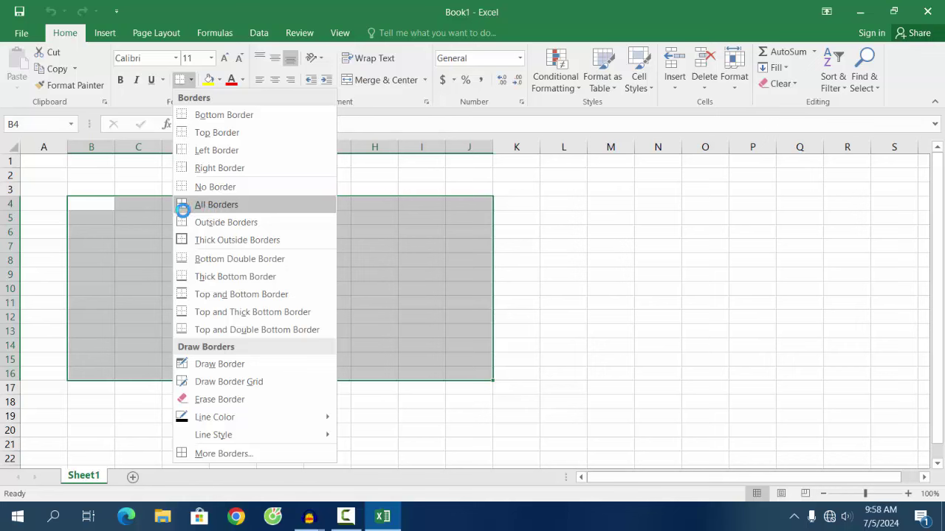
{"action": "left_click", "coordinate": [222, 209]}
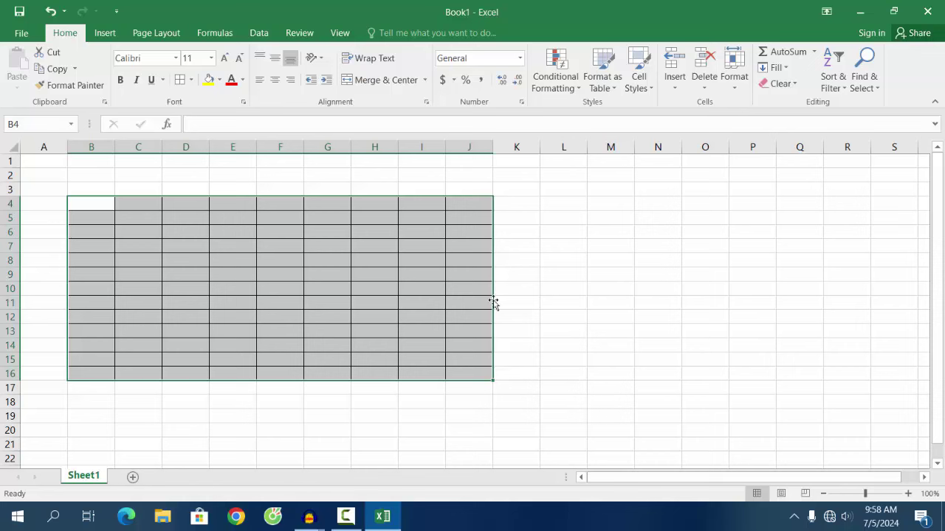
{"action": "left_click", "coordinate": [525, 291]}
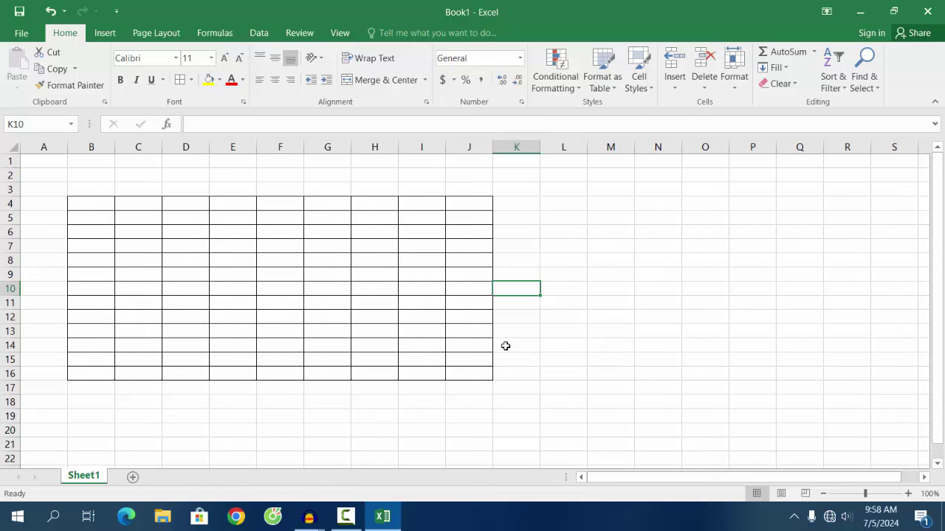
Select B4:J16 and fill it with a light green Fill Color swatch.
{"action": "left_click", "coordinate": [82, 202]}
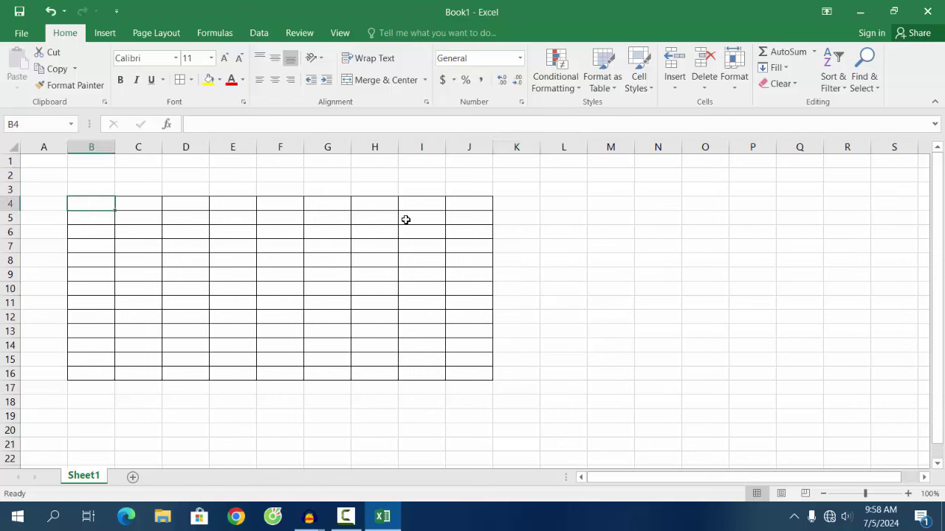
{"action": "left_click_drag", "start_coordinate": [89, 204], "coordinate": [460, 207]}
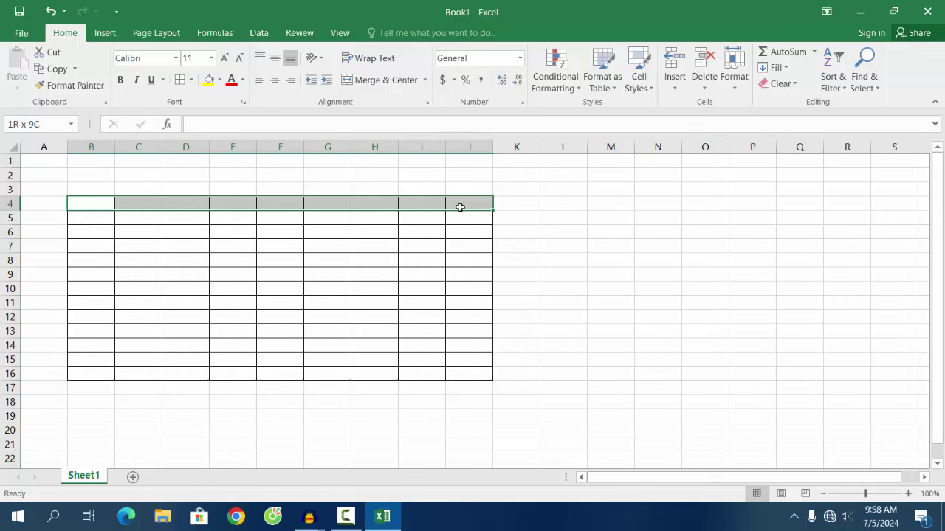
{"action": "left_click", "coordinate": [156, 217]}
{"action": "left_click", "coordinate": [90, 203]}
{"action": "mouse_move", "coordinate": [90, 204]}
{"action": "left_mouse_down"}
{"action": "mouse_move", "coordinate": [458, 288]}
{"action": "mouse_move", "coordinate": [458, 371]}
{"action": "left_mouse_up"}
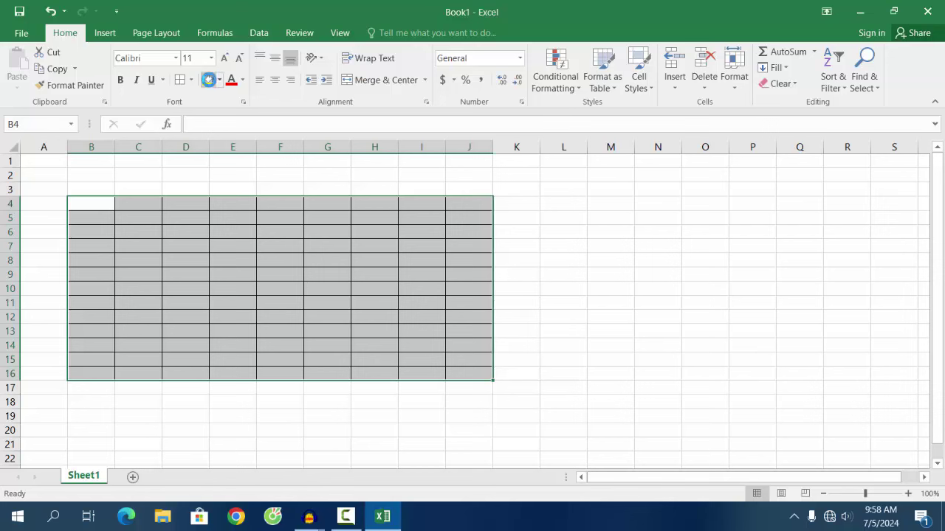
{"action": "left_click", "coordinate": [212, 84]}
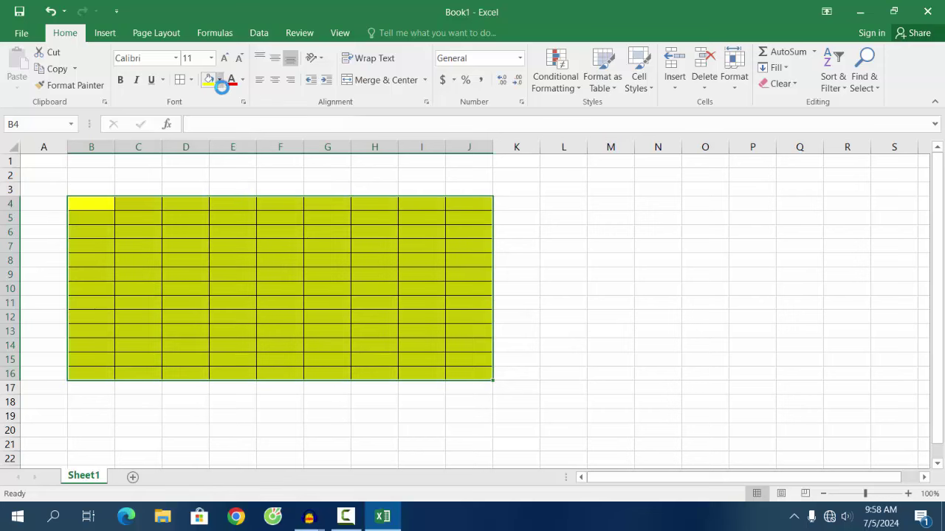
{"action": "left_click", "coordinate": [220, 81]}
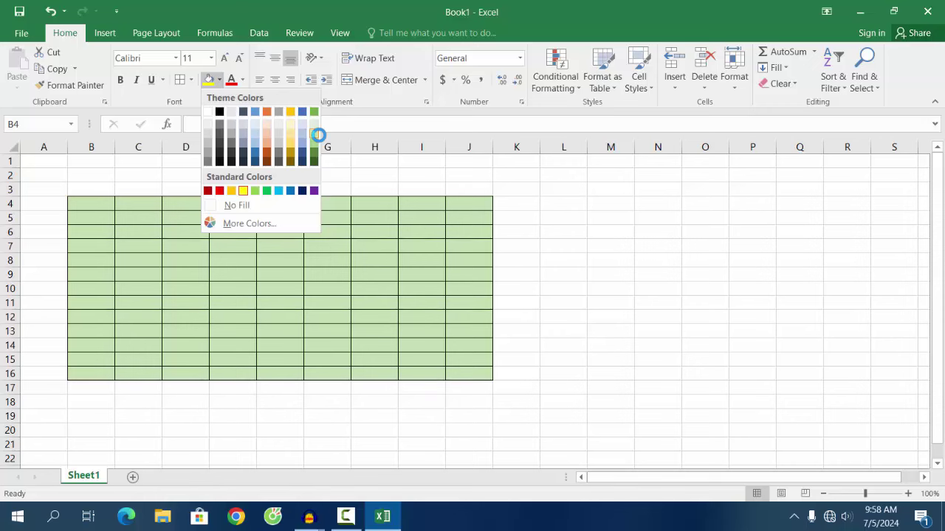
{"action": "left_click", "coordinate": [317, 136]}
{"action": "left_click", "coordinate": [375, 292]}
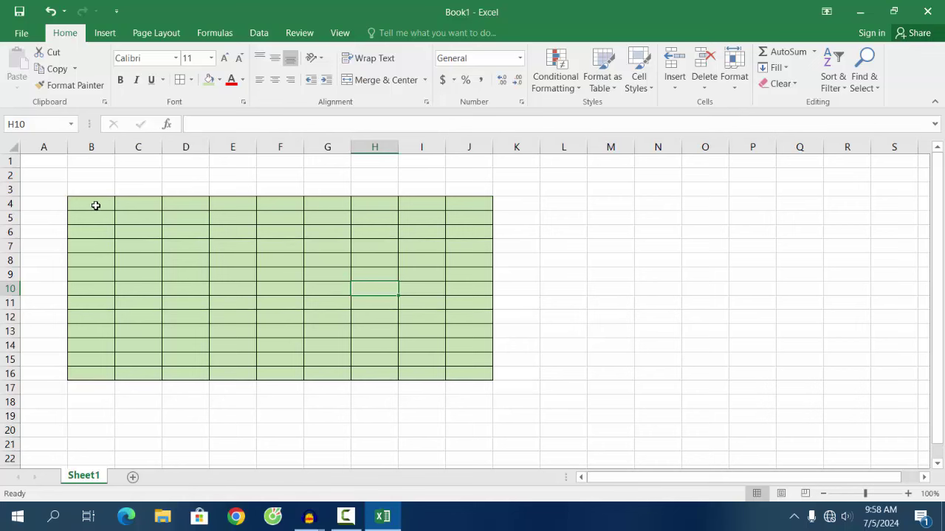
Enter STT in B4 and Tên sách in C4, correcting the typos.
{"action": "left_click", "coordinate": [95, 206]}
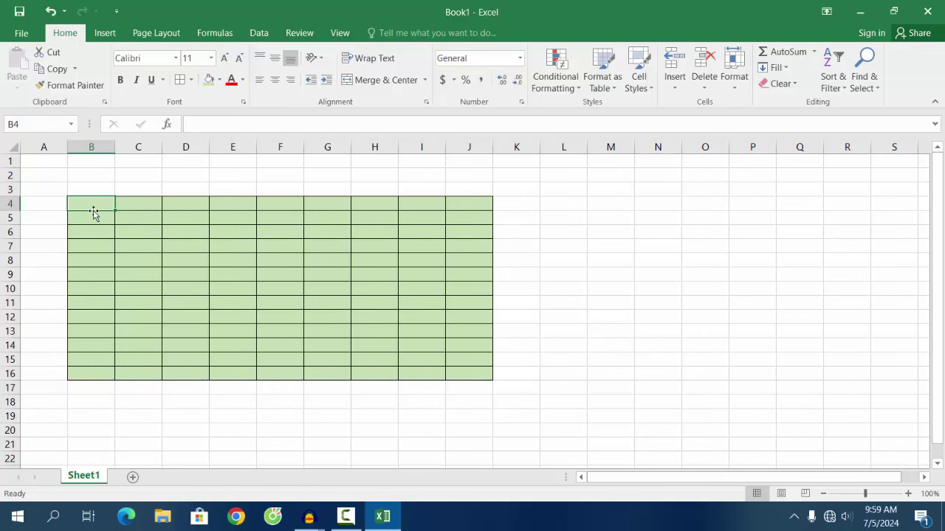
{"action": "type", "text": "S"}
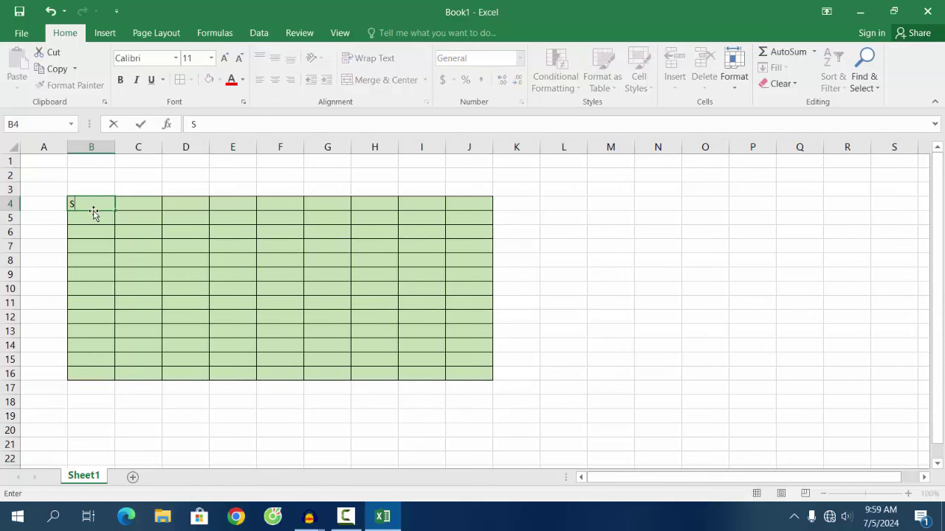
{"action": "type", "text": "TT"}
{"action": "left_click", "coordinate": [135, 205]}
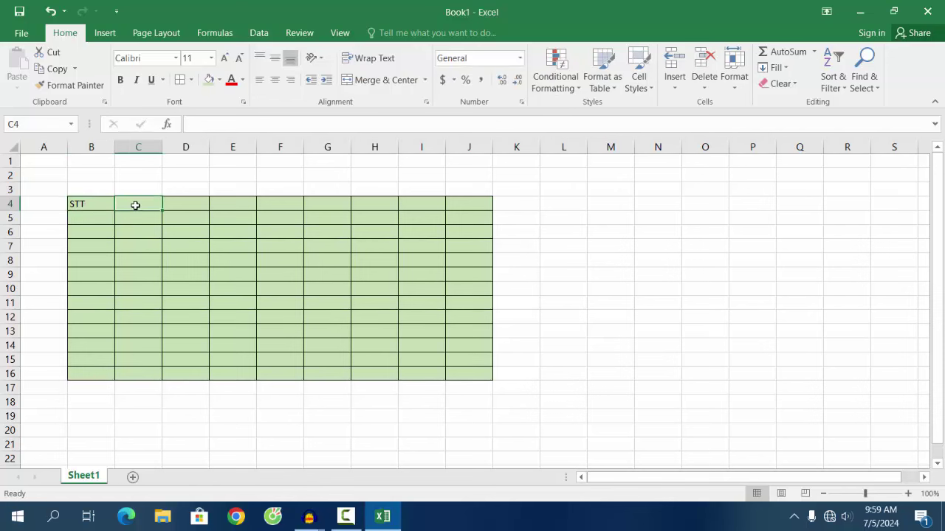
{"action": "type", "text": "TÊ"}
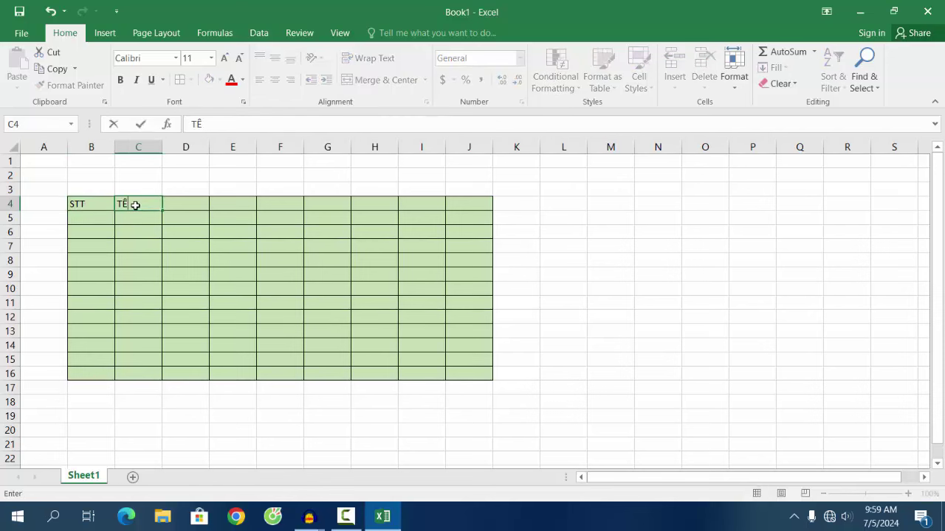
{"action": "type", "text": "n"}
{"action": "type", "text": "SA"}
{"action": "key", "text": "BackSpace"}
{"action": "key", "text": "BackSpace"}
{"action": "key", "text": "BackSpace"}
{"action": "key", "text": "BackSpace"}
{"action": "type", "text": "ch"}
{"action": "type", "text": "s"}
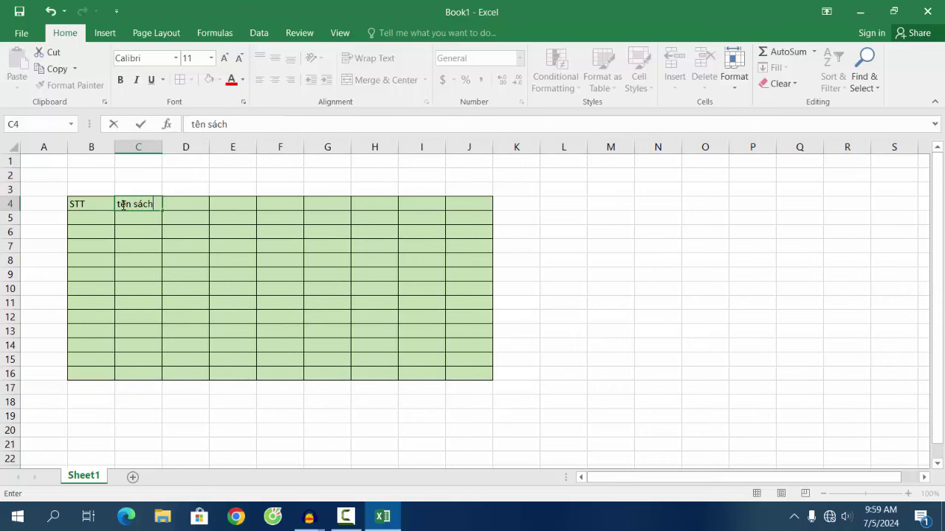
{"action": "key", "text": "BackSpace"}
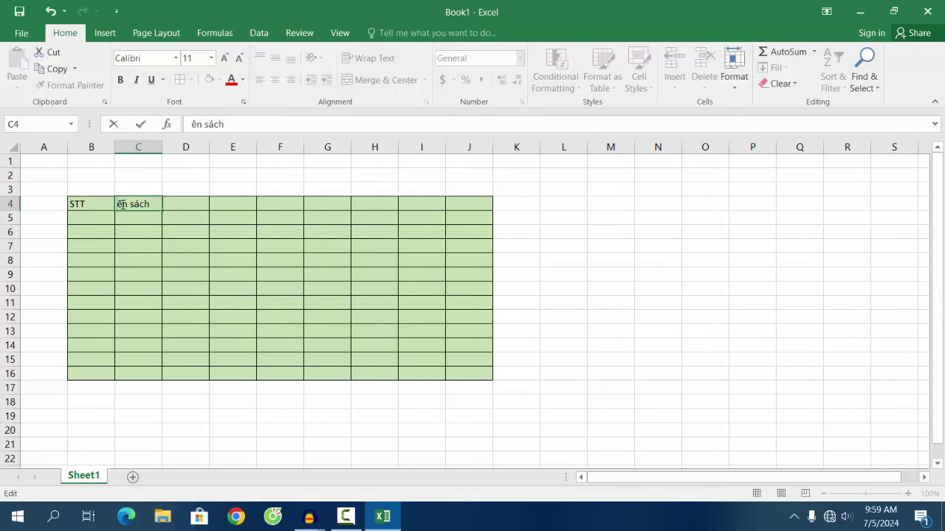
{"action": "type", "text": "T"}
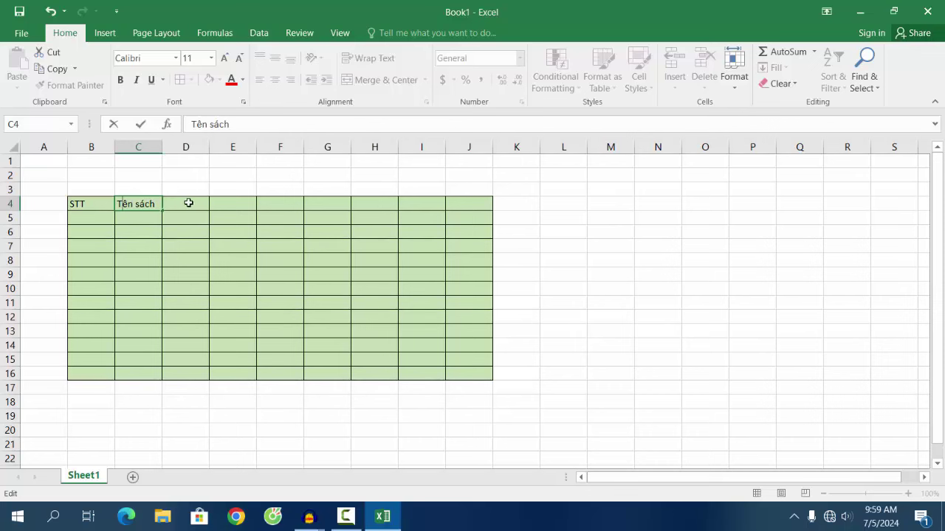
{"action": "left_click", "coordinate": [188, 204]}
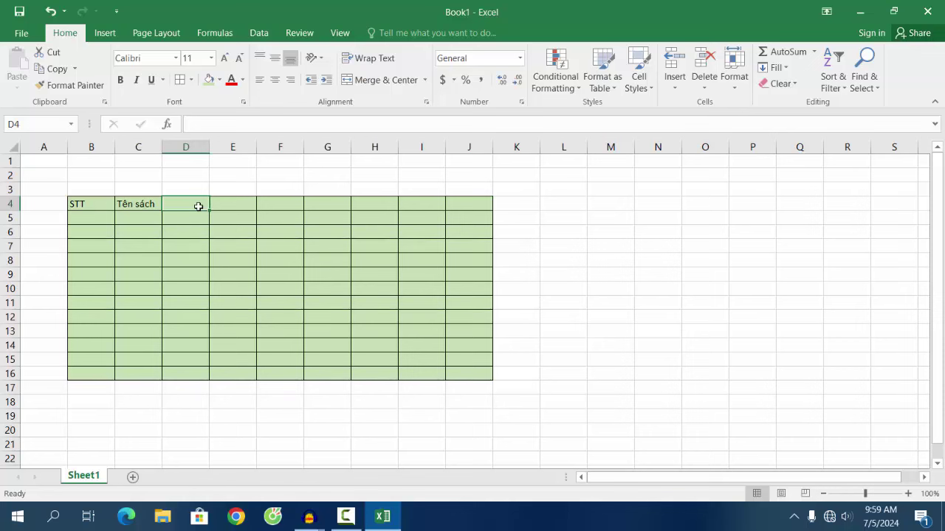
Enter the Số lượng, Đơn giá and Tổng tiền headers in D4:F4.
{"action": "type", "text": "Số "}
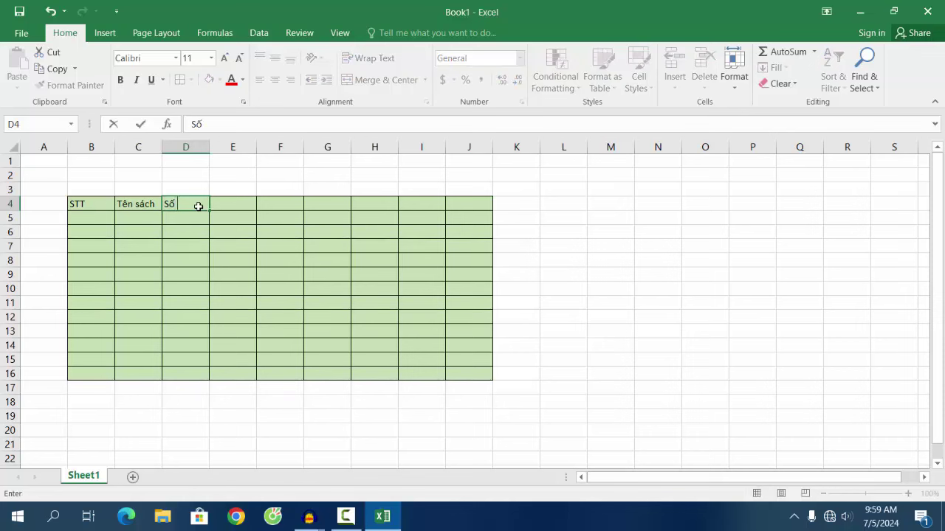
{"action": "type", "text": "lượng"}
{"action": "left_click", "coordinate": [243, 204]}
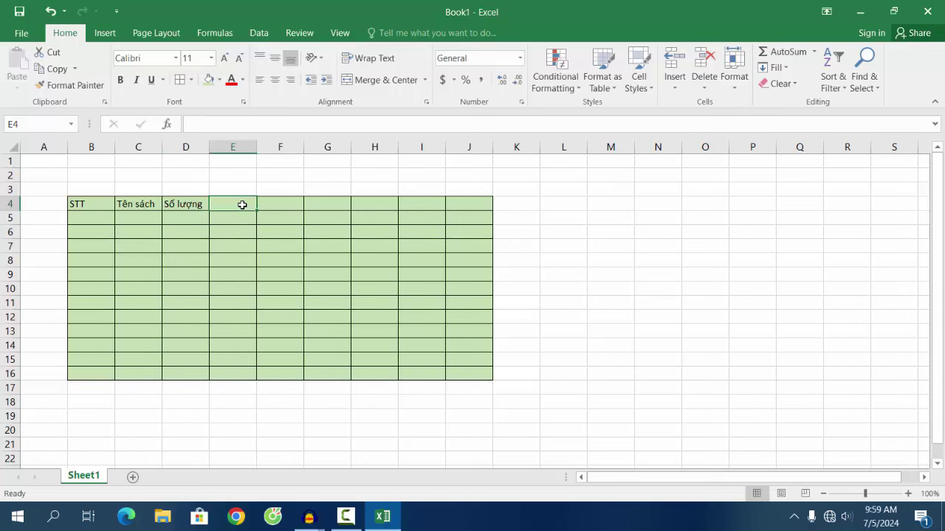
{"action": "type", "text": "S"}
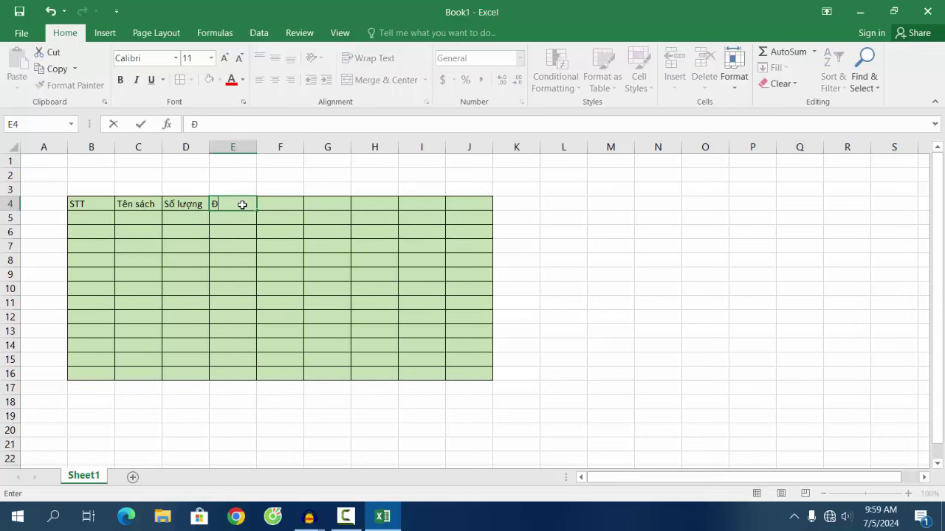
{"action": "type", "text": " giá"}
{"action": "key", "text": "ctrl+Return"}
{"action": "left_click", "coordinate": [270, 205]}
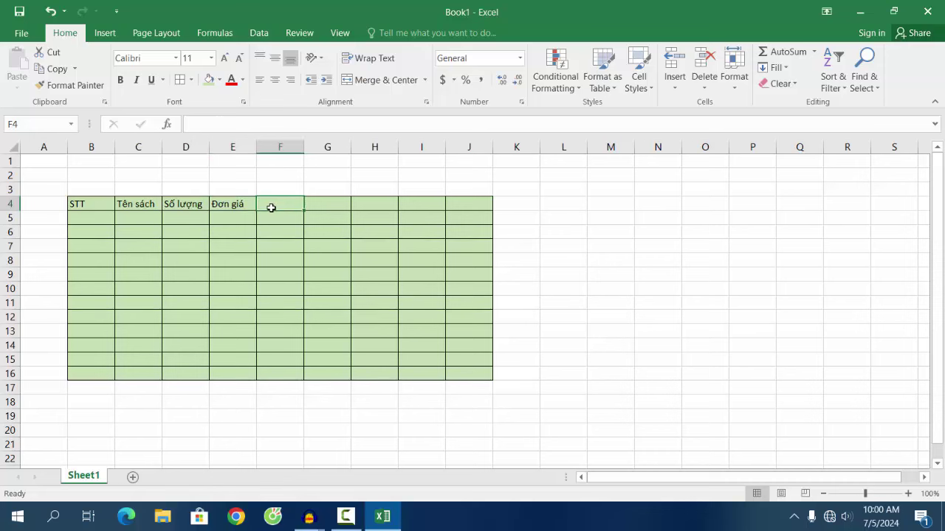
{"action": "type", "text": "T"}
{"action": "type", "text": "ông"}
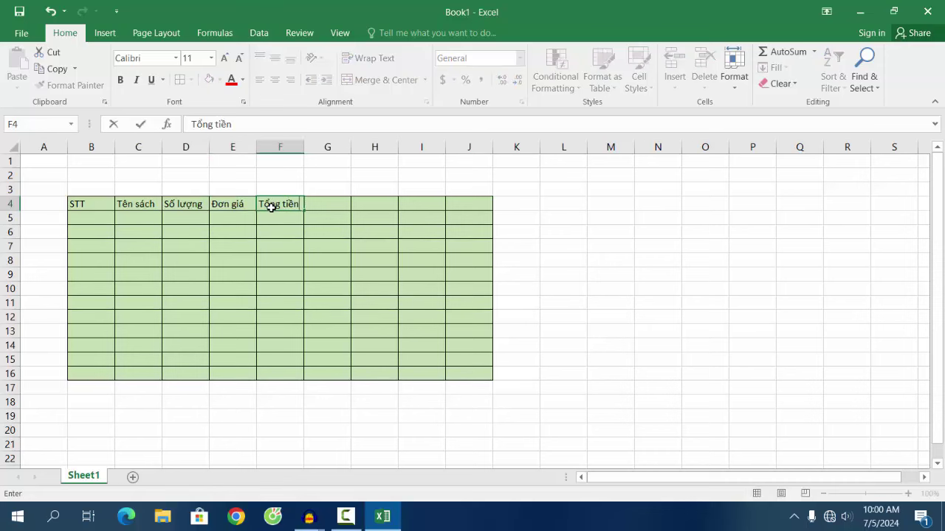
{"action": "left_click", "coordinate": [244, 206]}
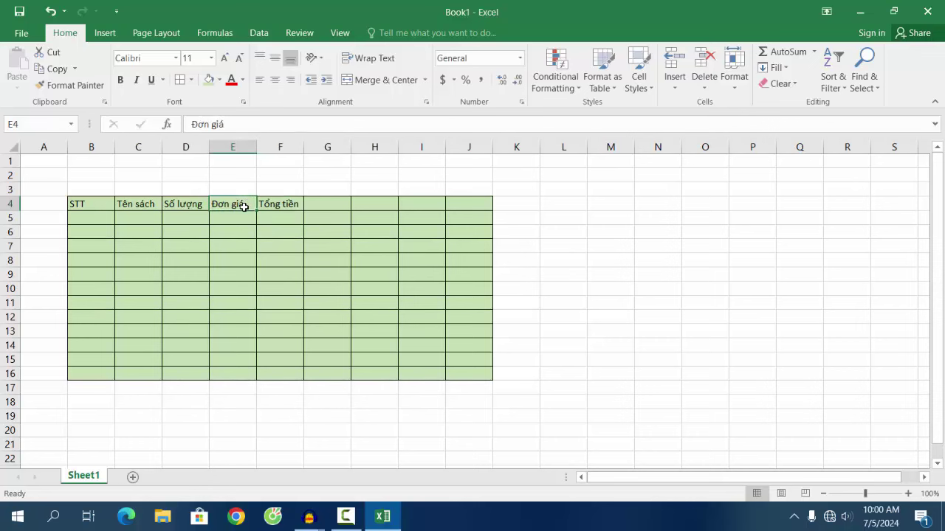
{"action": "double_click", "coordinate": [245, 206]}
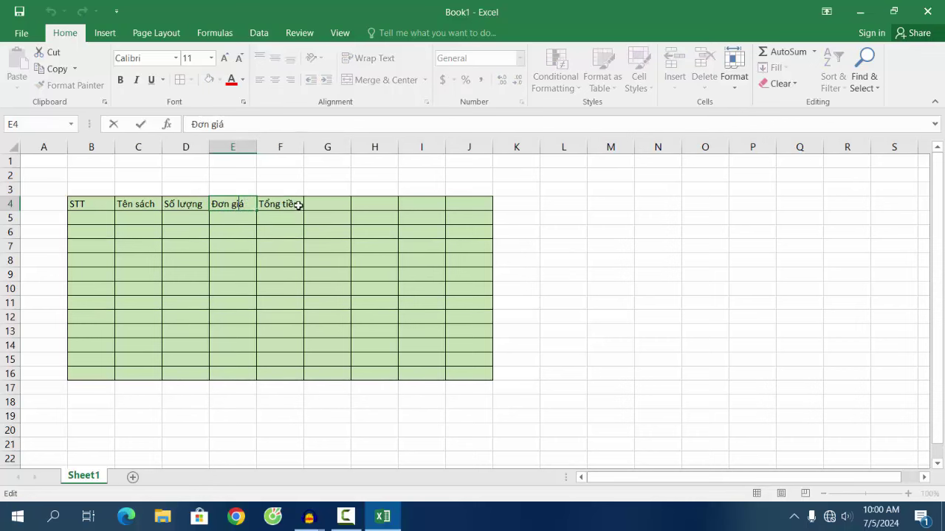
{"action": "left_click", "coordinate": [297, 206]}
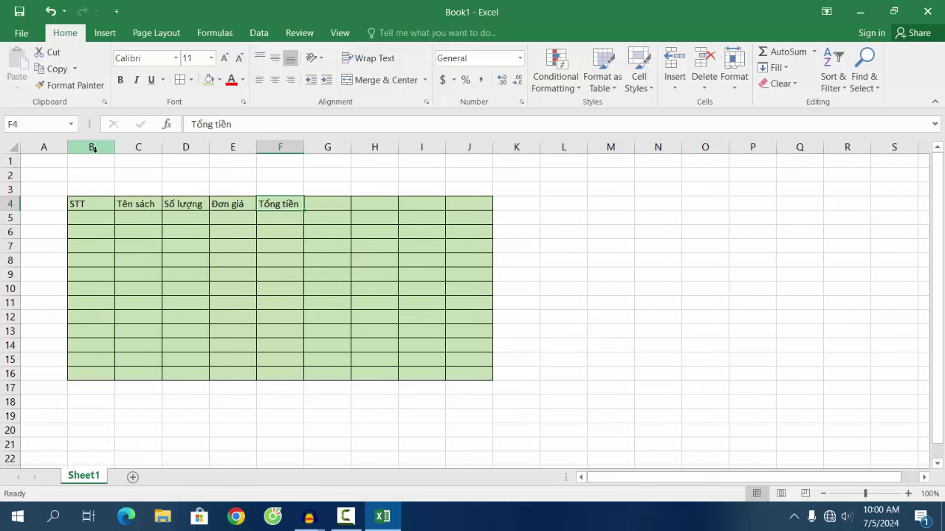
Delete the cells G4:J16, shifting the remaining cells left.
{"action": "left_click", "coordinate": [404, 220]}
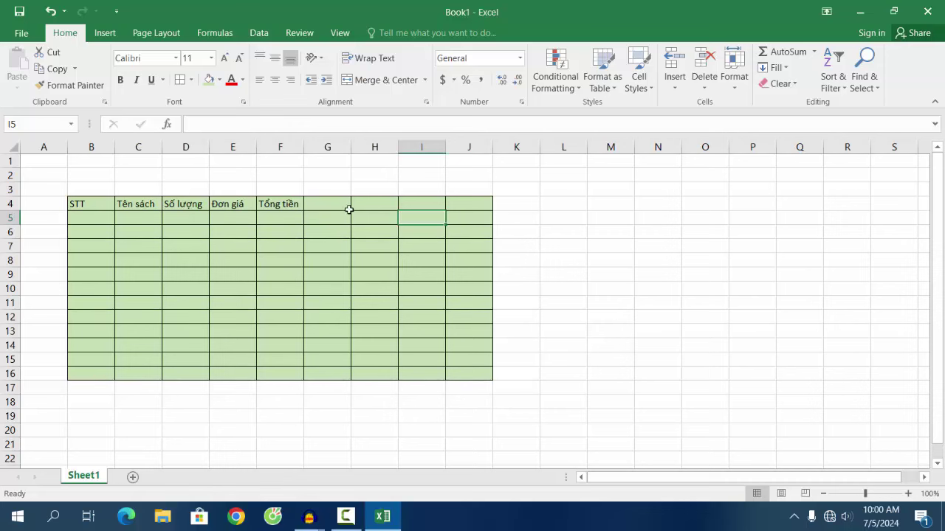
{"action": "left_click_drag", "start_coordinate": [348, 209], "coordinate": [442, 209]}
{"action": "left_click", "coordinate": [447, 208]}
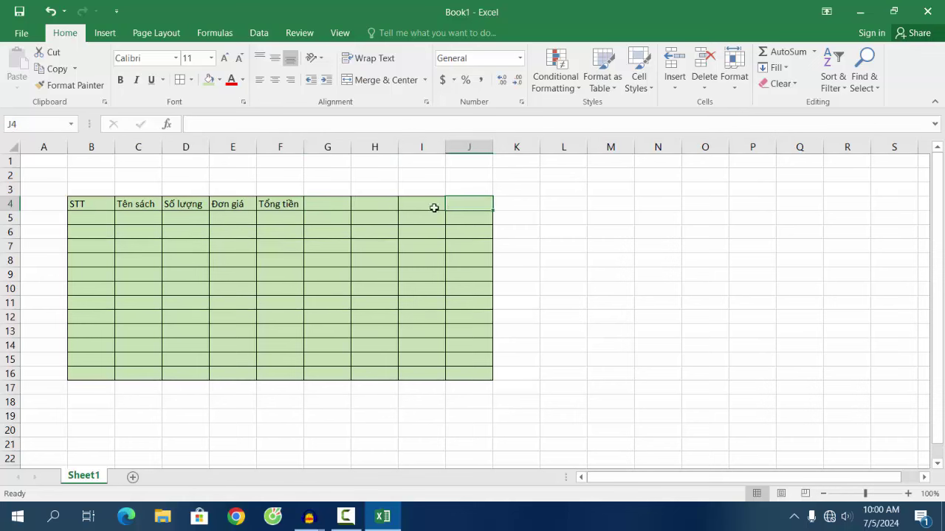
{"action": "left_click", "coordinate": [343, 208]}
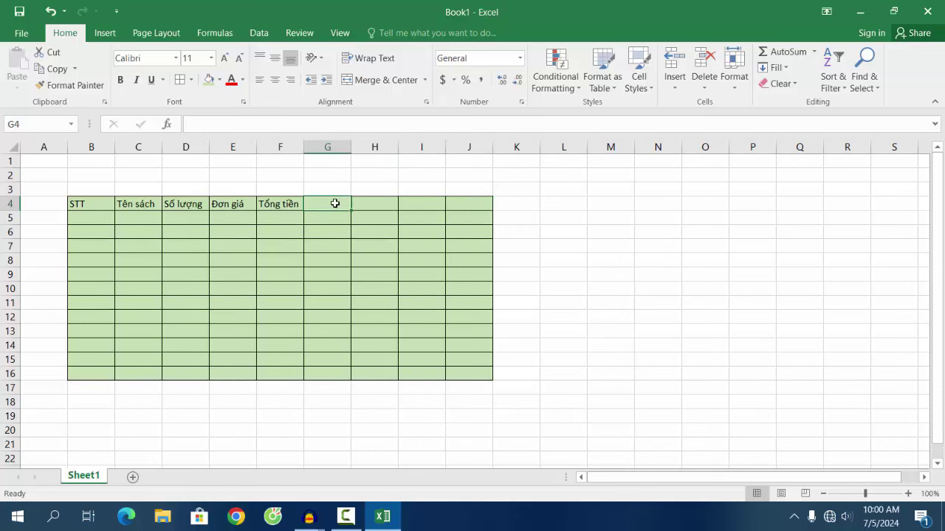
{"action": "mouse_move", "coordinate": [334, 203]}
{"action": "left_mouse_down"}
{"action": "mouse_move", "coordinate": [461, 323]}
{"action": "mouse_move", "coordinate": [460, 372]}
{"action": "left_mouse_up"}
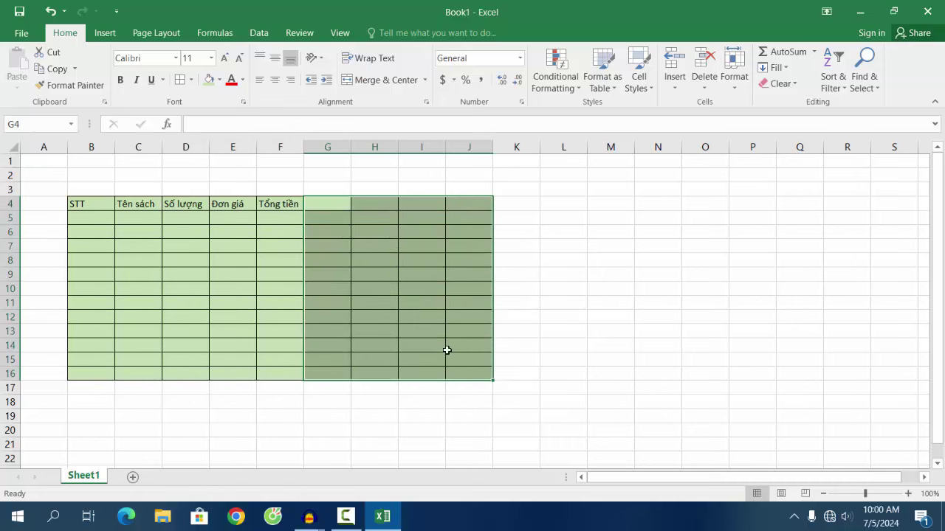
{"action": "right_click", "coordinate": [418, 206]}
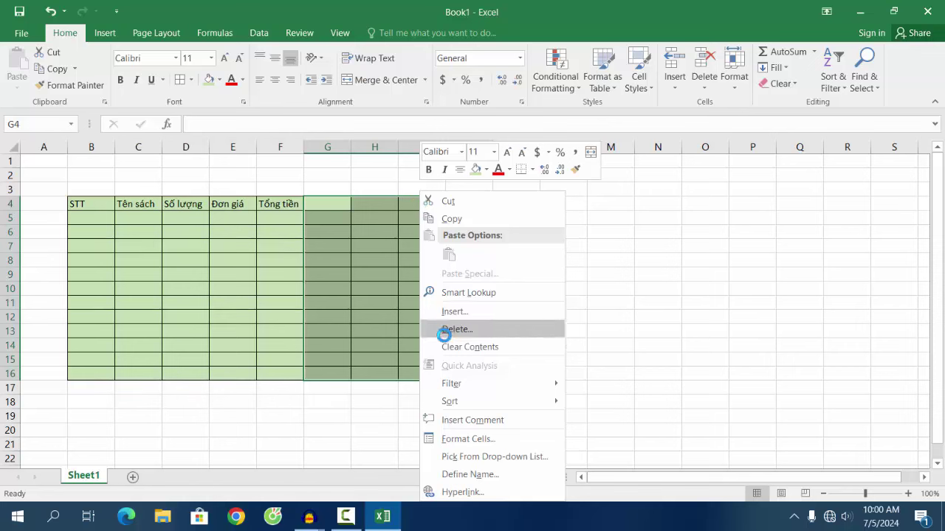
{"action": "left_click", "coordinate": [474, 332]}
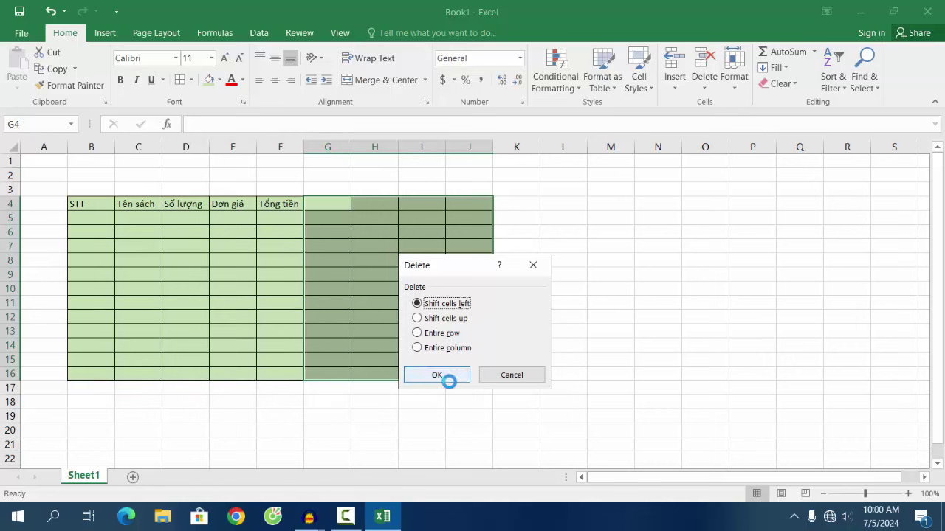
{"action": "left_click", "coordinate": [451, 377]}
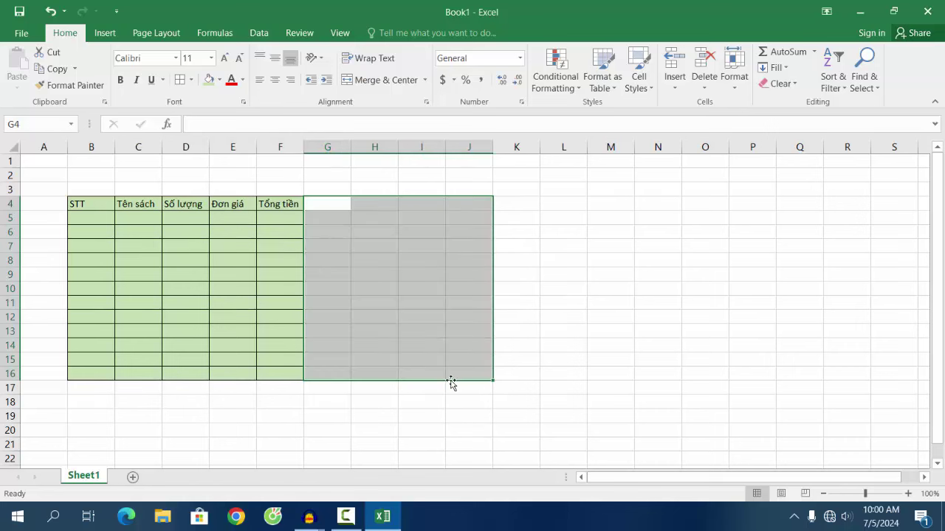
{"action": "left_click", "coordinate": [563, 359]}
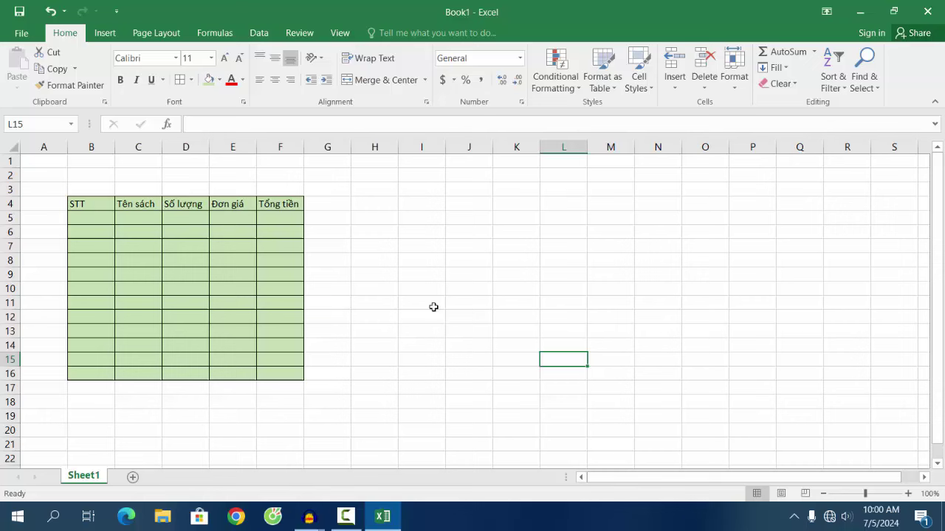
Widen the table columns so the Tổng tiền header fits in column F.
{"action": "left_click", "coordinate": [79, 223]}
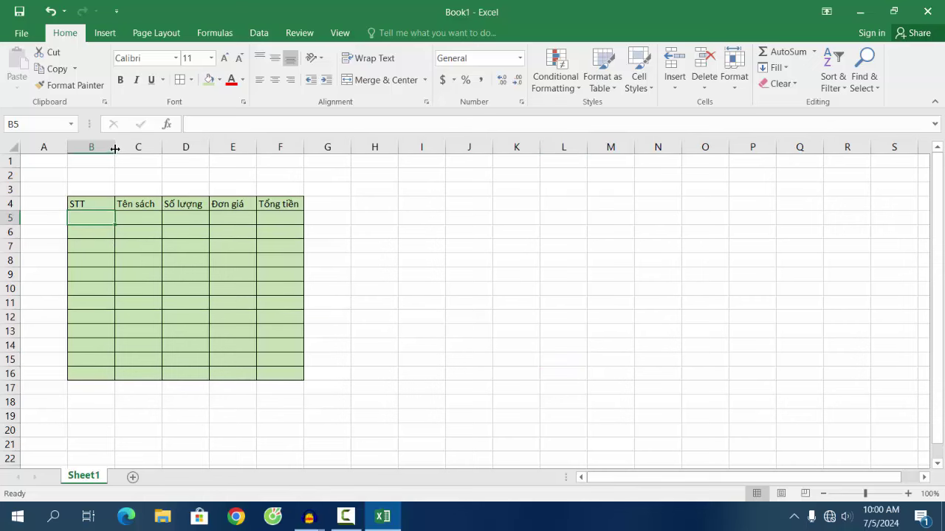
{"action": "left_click_drag", "start_coordinate": [115, 146], "coordinate": [339, 145]}
{"action": "left_click", "coordinate": [282, 147]}
{"action": "left_click", "coordinate": [327, 238]}
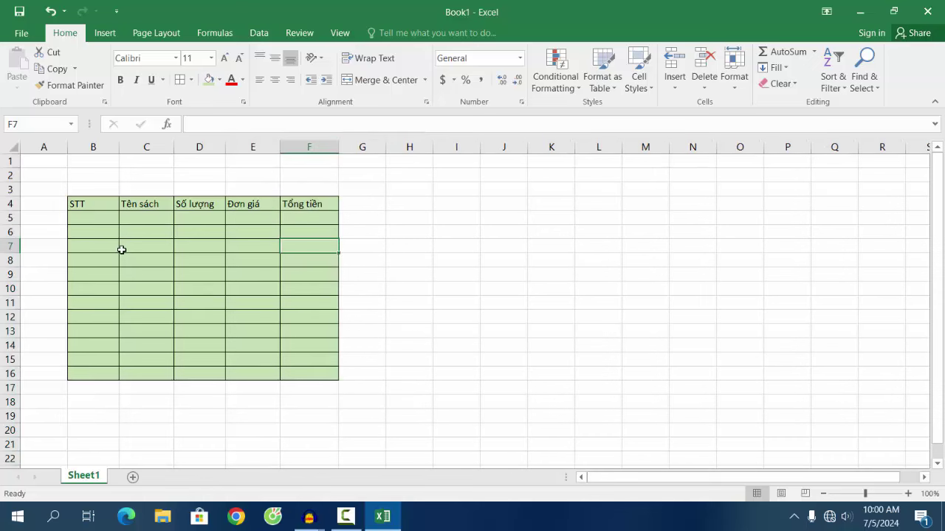
{"action": "left_click", "coordinate": [92, 221]}
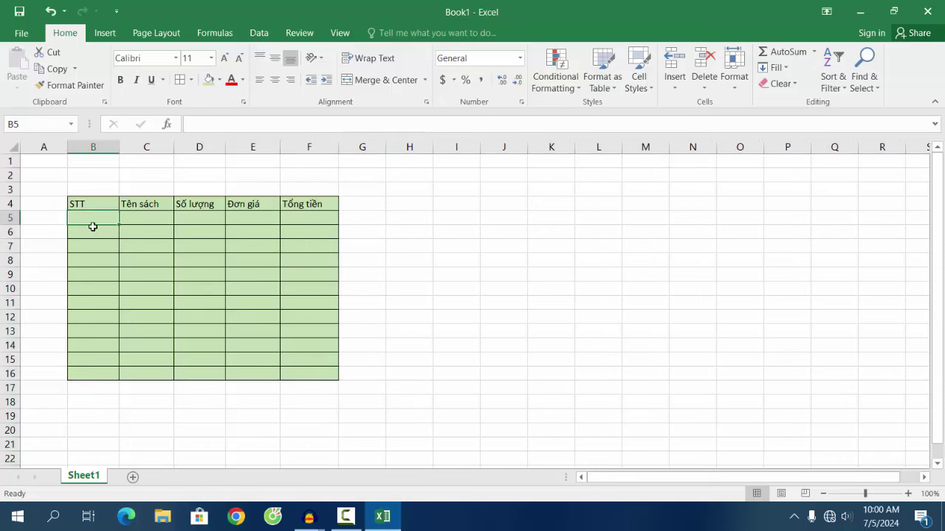
Type 1 and 2 in B5:B6, clearing the extra 3 and 4 entered below.
{"action": "type", "text": "1"}
{"action": "left_click", "coordinate": [91, 233]}
{"action": "type", "text": "2"}
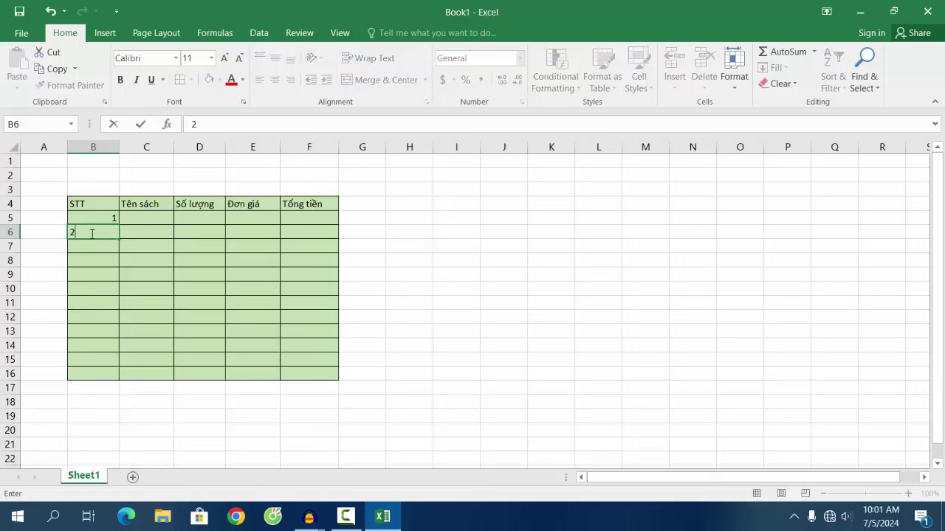
{"action": "left_click", "coordinate": [92, 247]}
{"action": "left_click", "coordinate": [93, 233]}
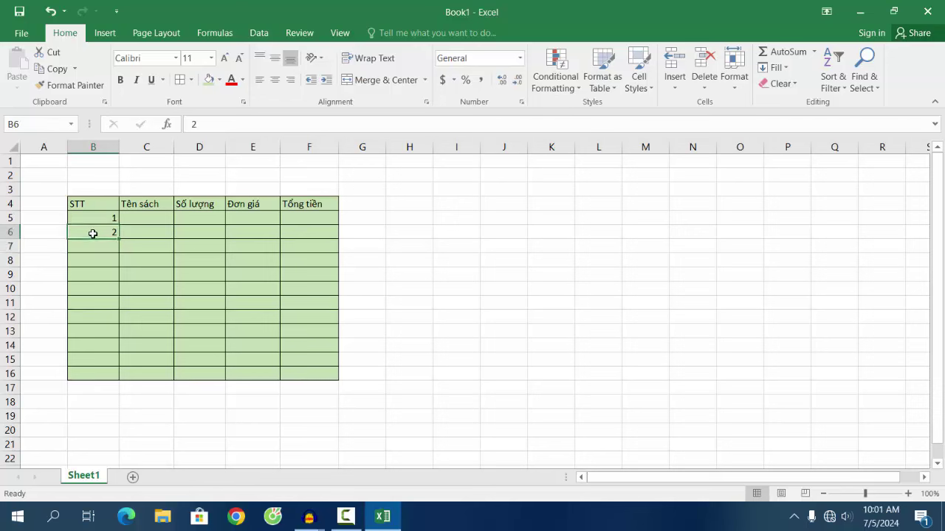
{"action": "left_click", "coordinate": [99, 248]}
{"action": "type", "text": "3"}
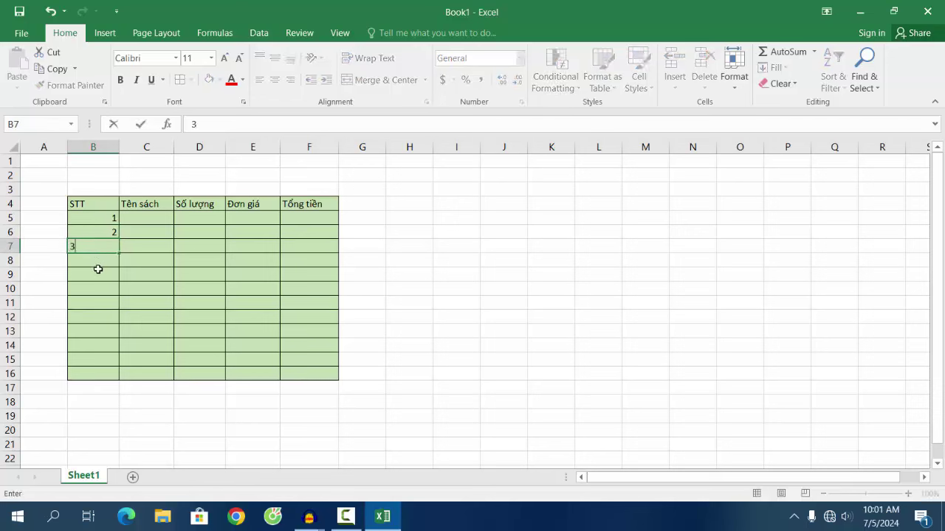
{"action": "left_click", "coordinate": [97, 262]}
{"action": "type", "text": "4"}
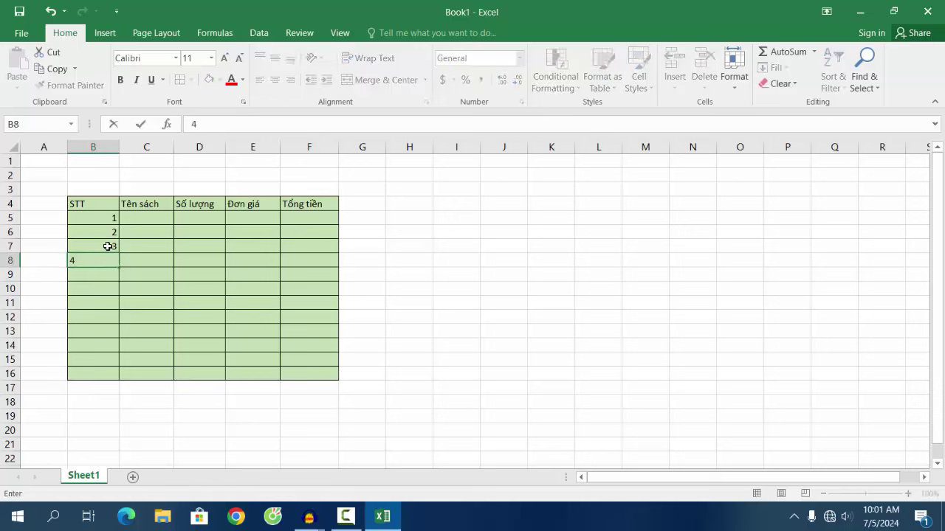
{"action": "left_click", "coordinate": [108, 246]}
{"action": "key", "text": "BackSpace"}
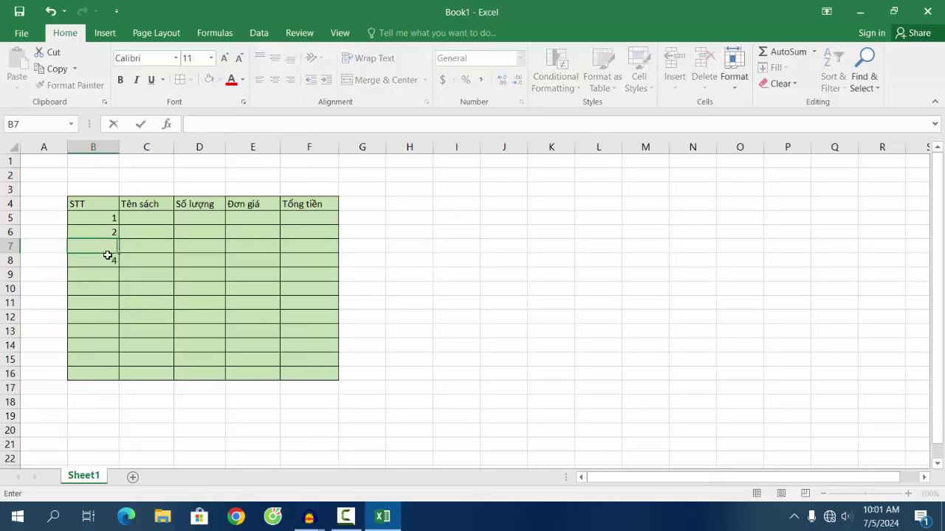
{"action": "left_click", "coordinate": [109, 259]}
{"action": "key", "text": "BackSpace"}
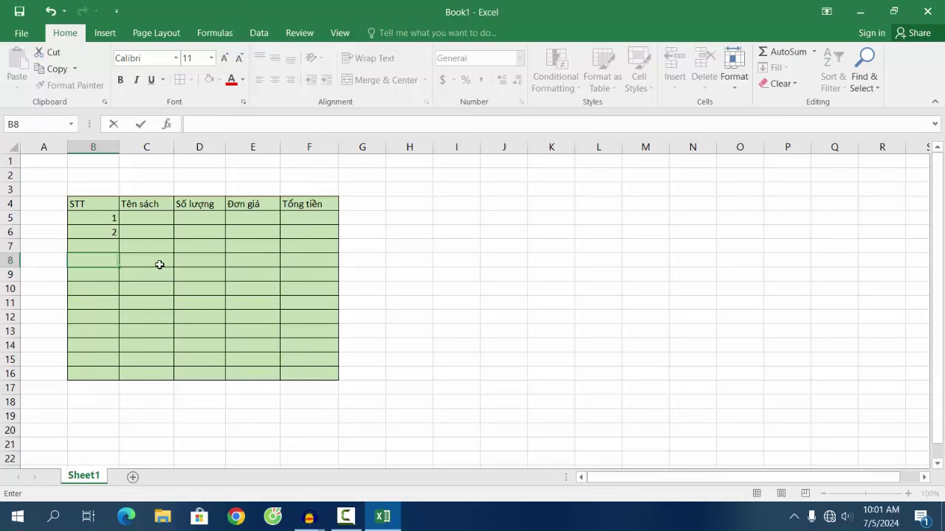
{"action": "left_click", "coordinate": [106, 246]}
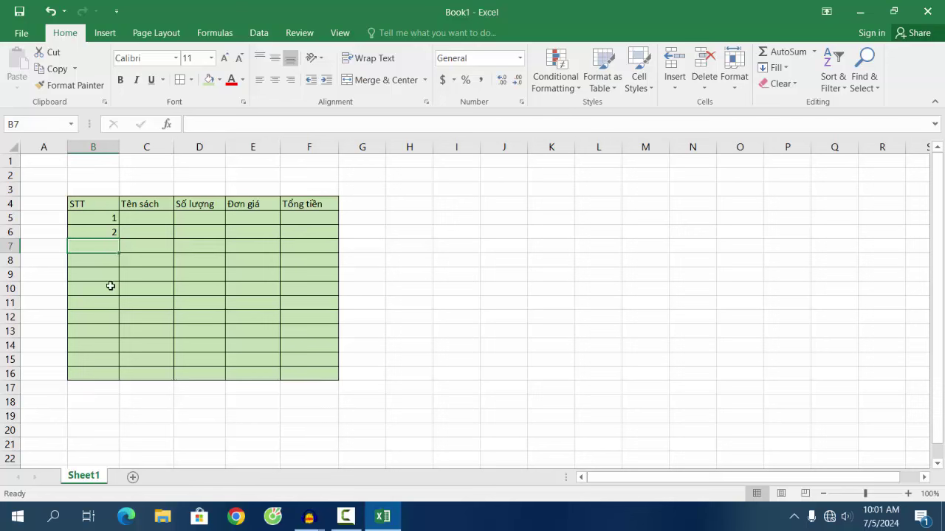
Fill the STT numbers down to 12 in B16 and center B5:B16 and the B4 header.
{"action": "left_click", "coordinate": [82, 216]}
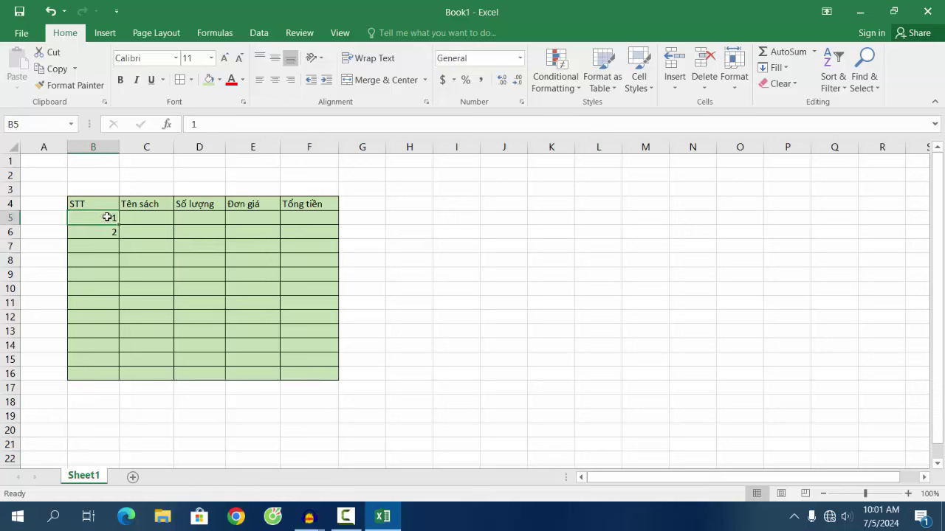
{"action": "left_click_drag", "start_coordinate": [110, 220], "coordinate": [110, 232]}
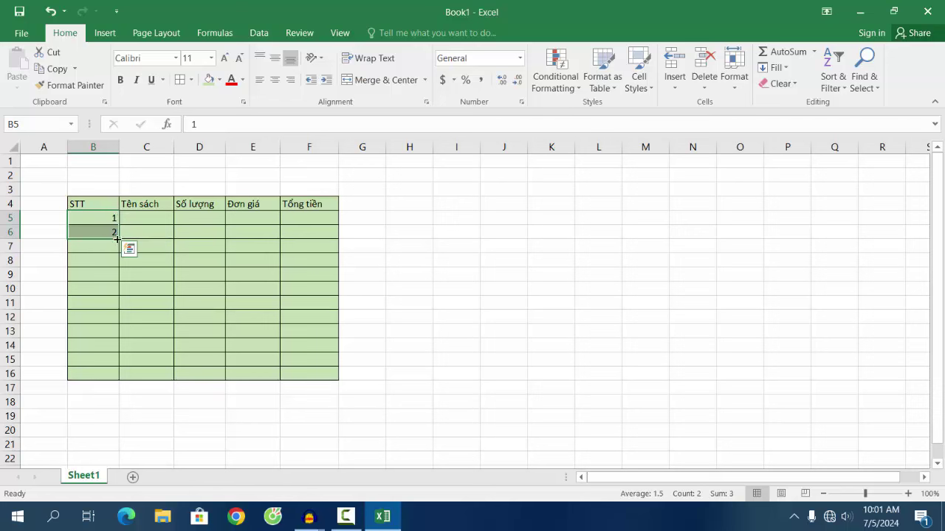
{"action": "left_click_drag", "start_coordinate": [118, 239], "coordinate": [117, 376]}
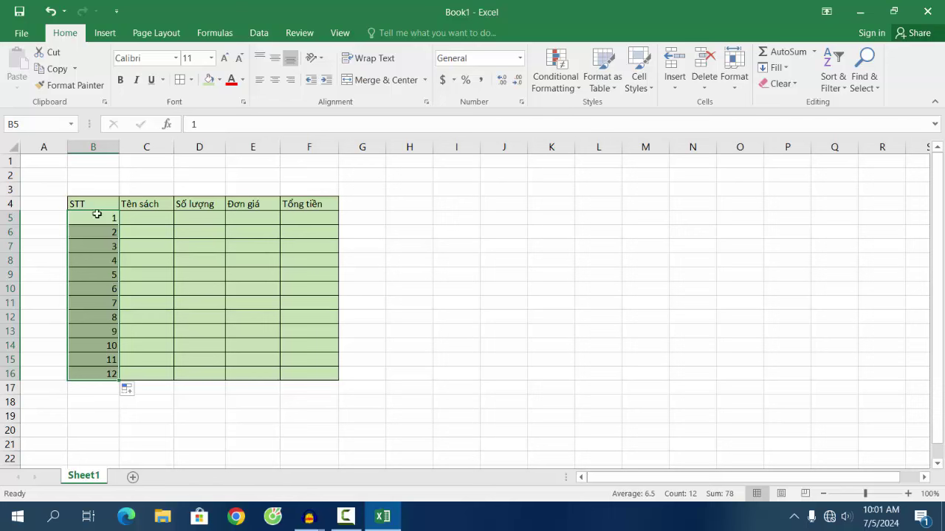
{"action": "left_click", "coordinate": [276, 79]}
{"action": "left_click", "coordinate": [104, 201]}
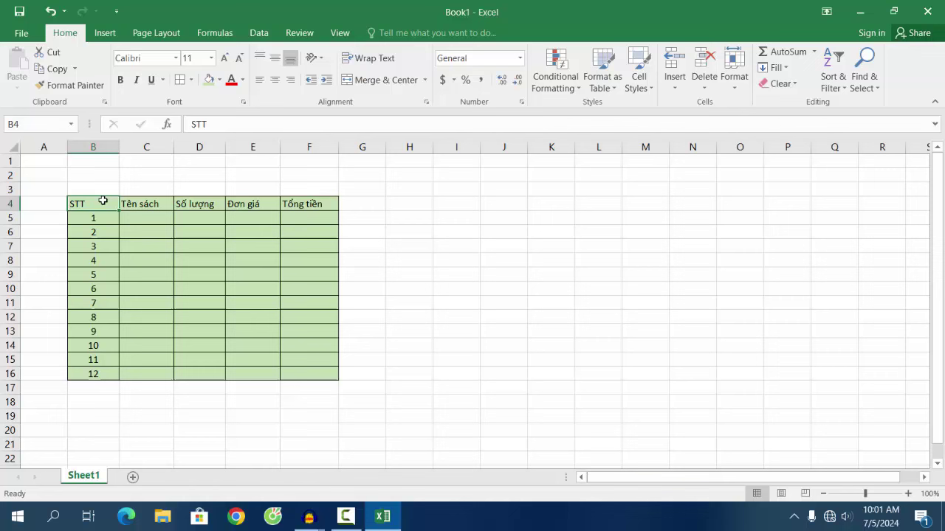
{"action": "left_click", "coordinate": [275, 80]}
Widen column C and enter Sách giáo khoa, Sách tham khảo and Sách bài tập in C5:C7.
{"action": "left_click", "coordinate": [135, 216]}
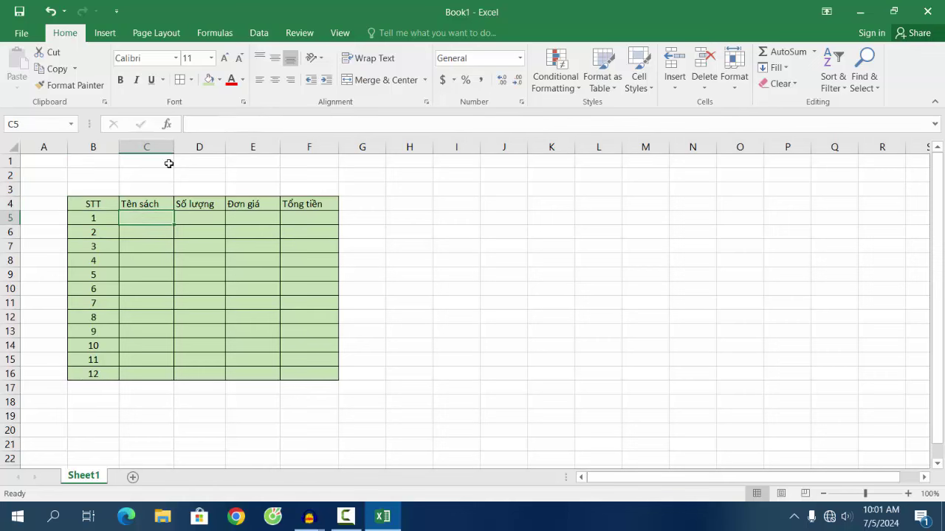
{"action": "left_click_drag", "start_coordinate": [173, 144], "coordinate": [187, 144]}
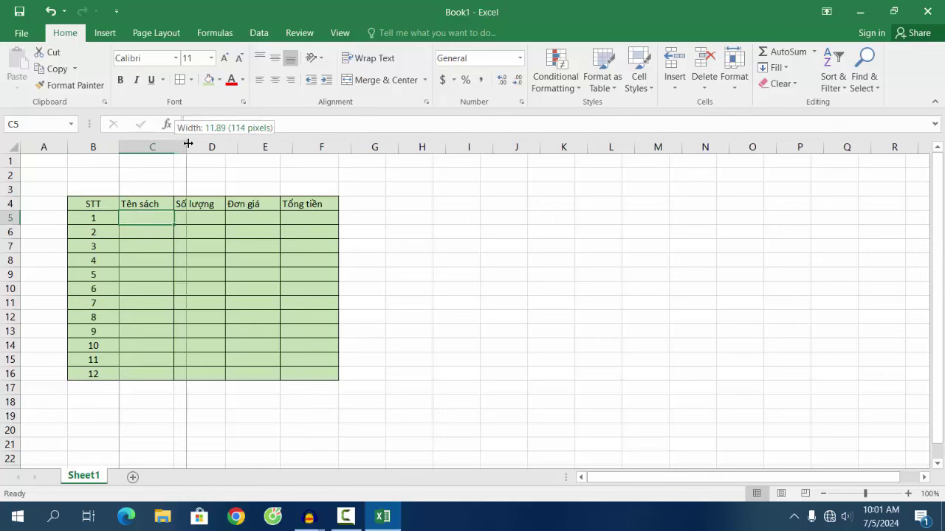
{"action": "double_click", "coordinate": [152, 217]}
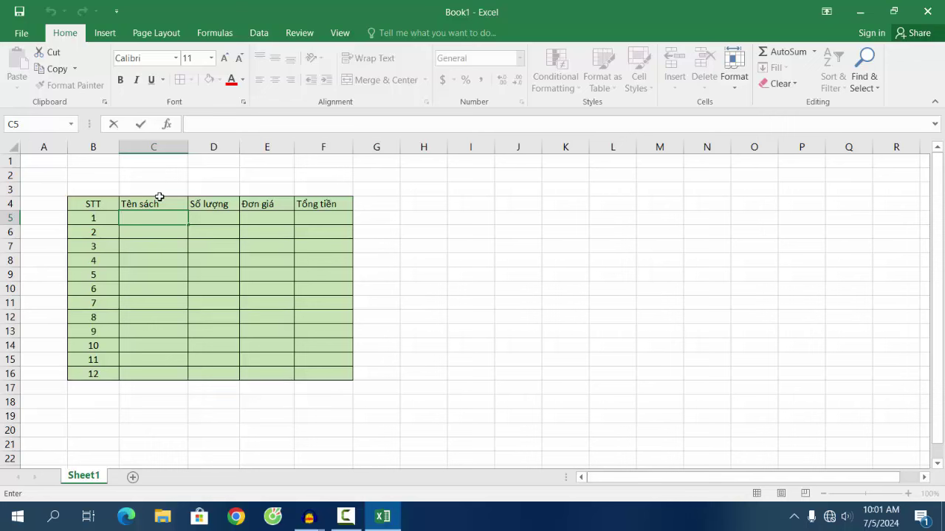
{"action": "type", "text": "sA"}
{"action": "key", "text": "BackSpace"}
{"action": "key", "text": "BackSpace"}
{"action": "type", "text": "Sa"}
{"action": "type", "text": " giáo"}
{"action": "type", "text": " khoa"}
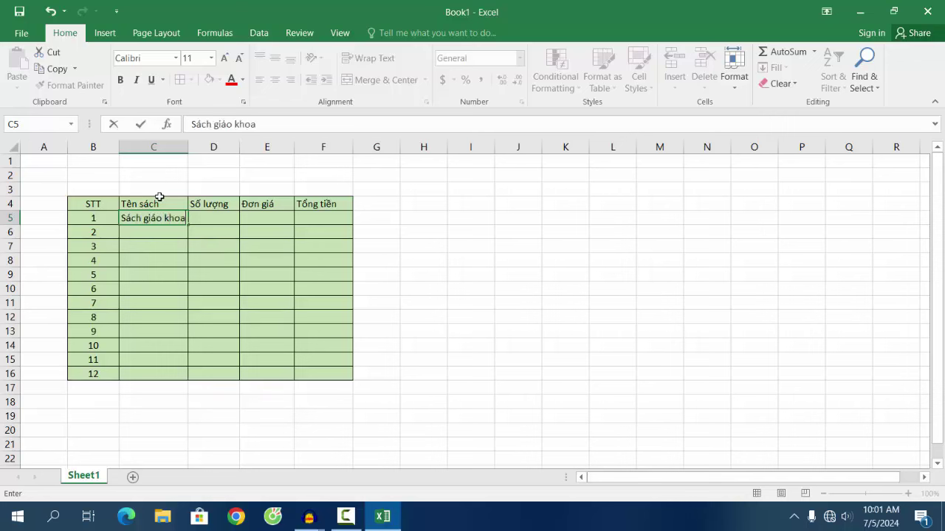
{"action": "left_click", "coordinate": [155, 235]}
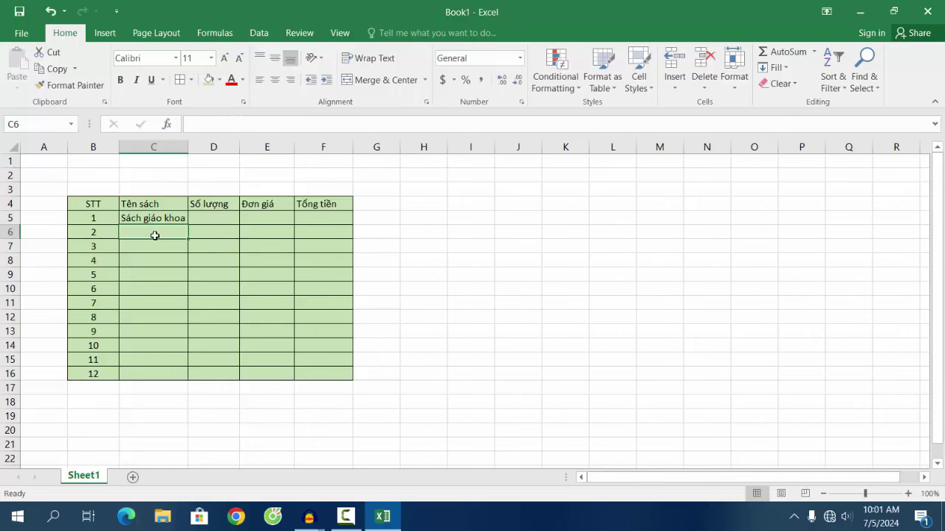
{"action": "type", "text": "Sachs"}
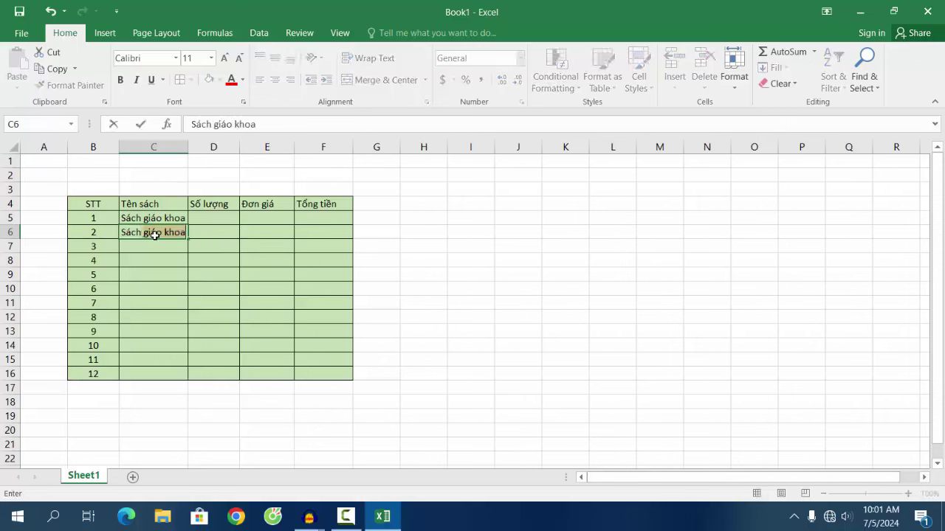
{"action": "type", "text": " tham"}
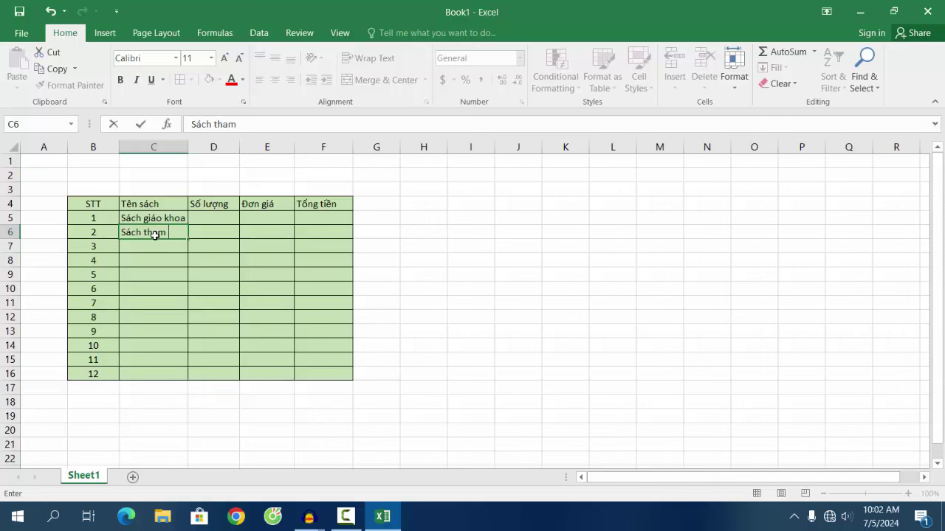
{"action": "type", "text": " kha"}
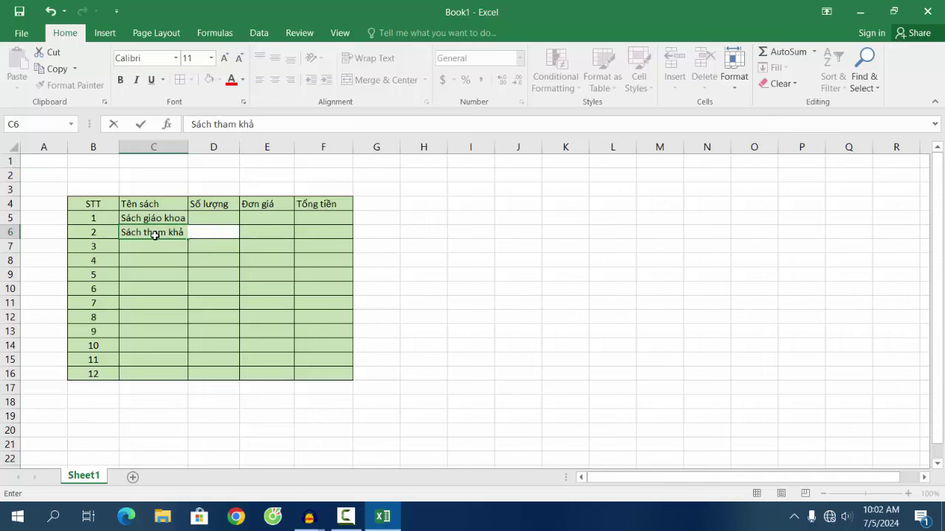
{"action": "type", "text": "o"}
{"action": "left_click", "coordinate": [155, 248]}
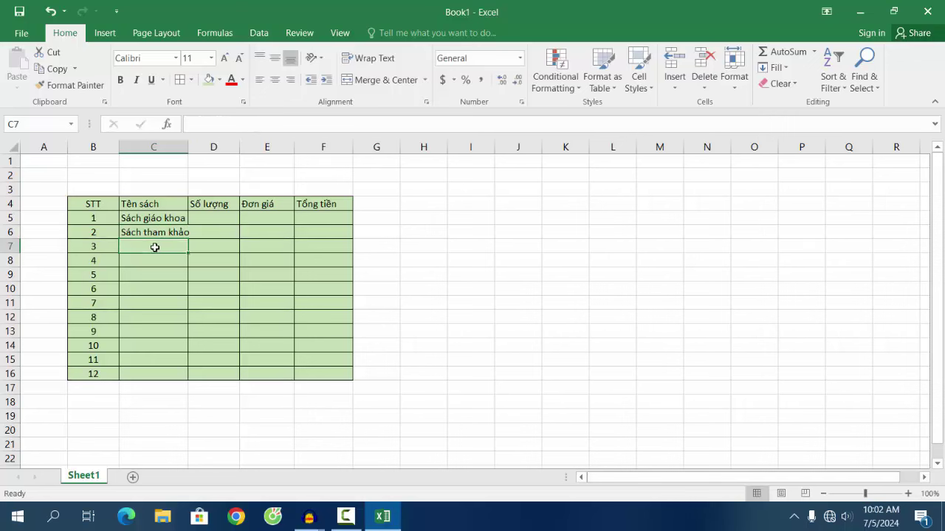
{"action": "type", "text": "Sac"}
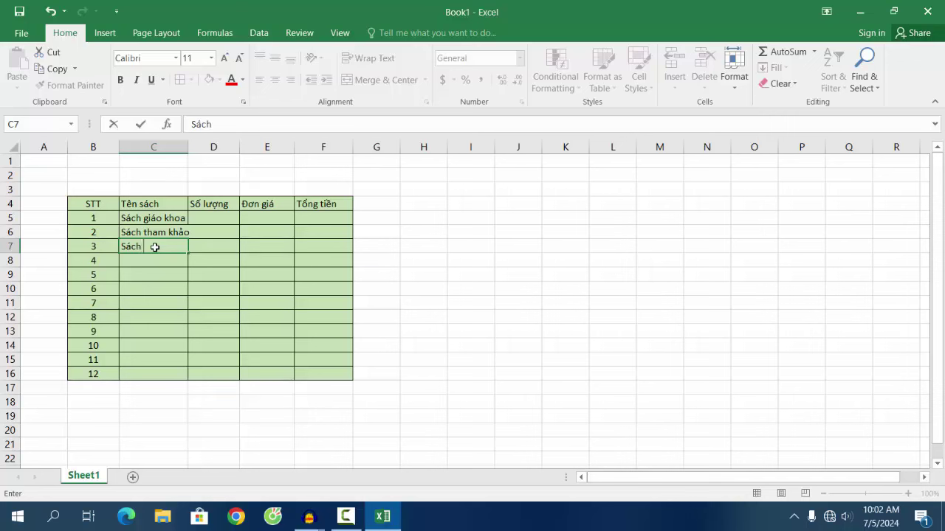
{"action": "type", "text": "bai ta"}
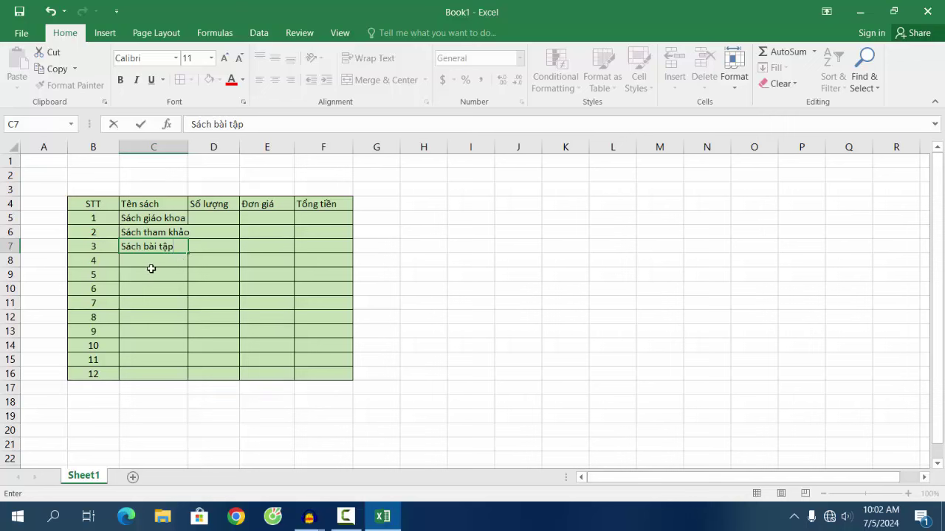
{"action": "left_click", "coordinate": [152, 265]}
Select the leftover STT cells from B8 down to B16 below the three books.
{"action": "left_click", "coordinate": [148, 285]}
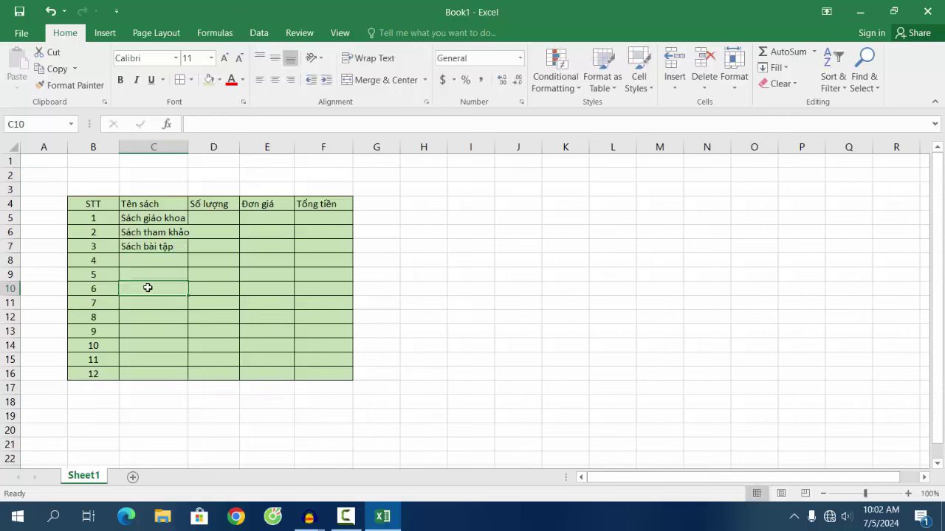
{"action": "left_click", "coordinate": [149, 265]}
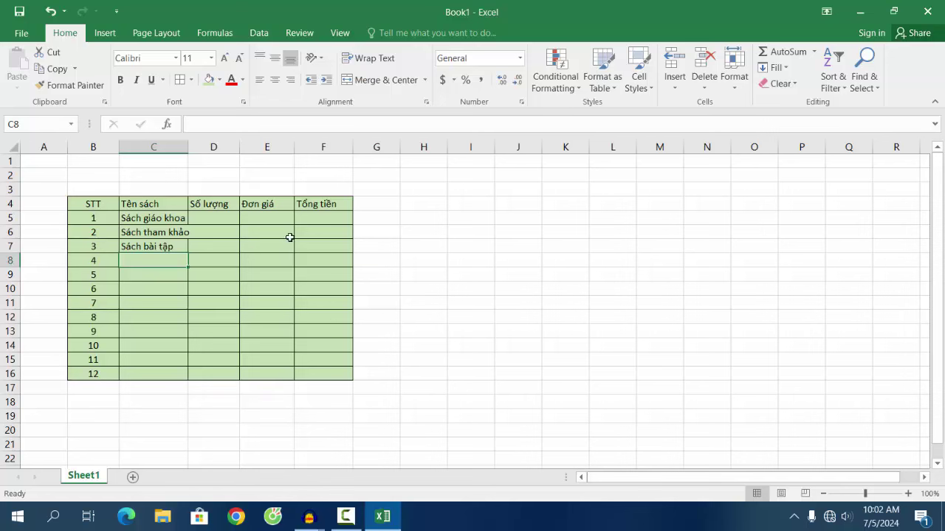
{"action": "left_click_drag", "start_coordinate": [297, 263], "coordinate": [266, 261]}
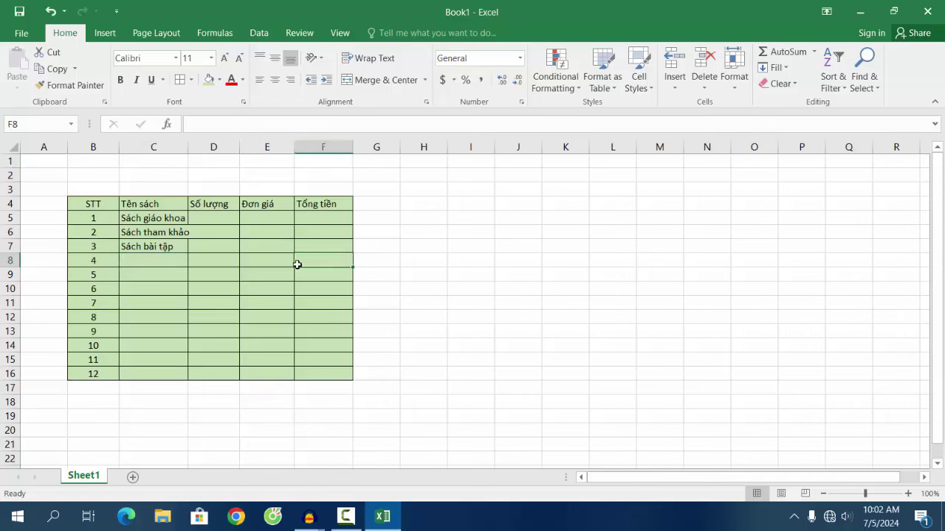
{"action": "left_click", "coordinate": [86, 262]}
{"action": "left_click", "coordinate": [92, 373]}
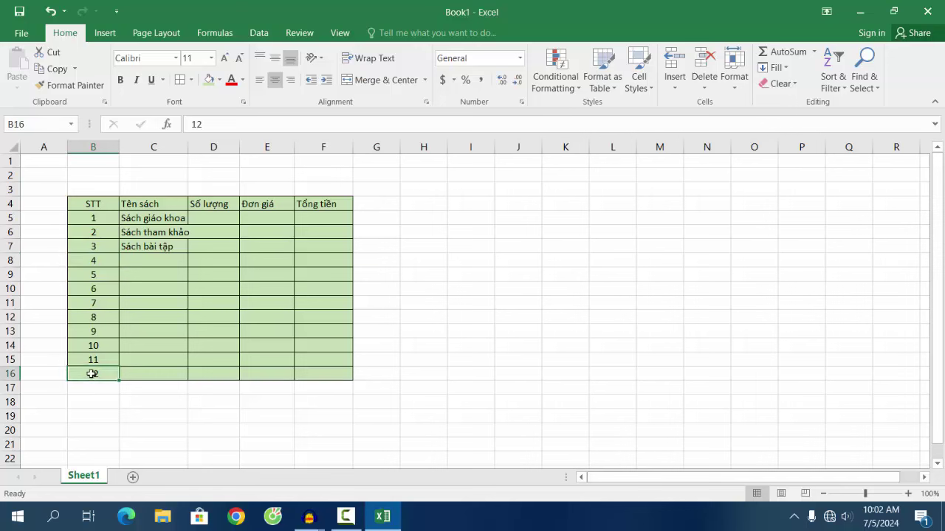
{"action": "left_click", "coordinate": [94, 262]}
{"action": "left_click", "coordinate": [88, 374]}
{"action": "left_click", "coordinate": [86, 262]}
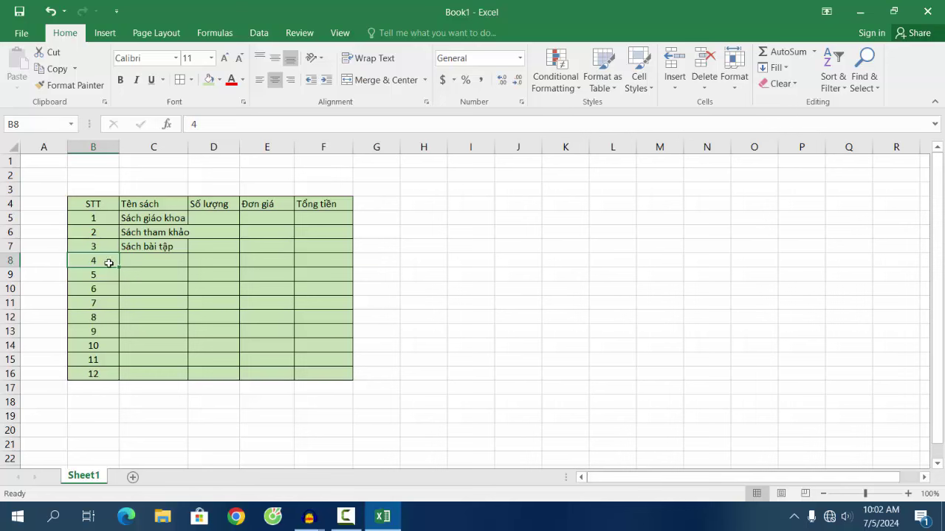
Delete the unused cells B8:F16 so the table ends at row 7.
{"action": "mouse_move", "coordinate": [108, 263]}
{"action": "left_mouse_down"}
{"action": "mouse_move", "coordinate": [327, 327]}
{"action": "mouse_move", "coordinate": [327, 375]}
{"action": "left_mouse_up"}
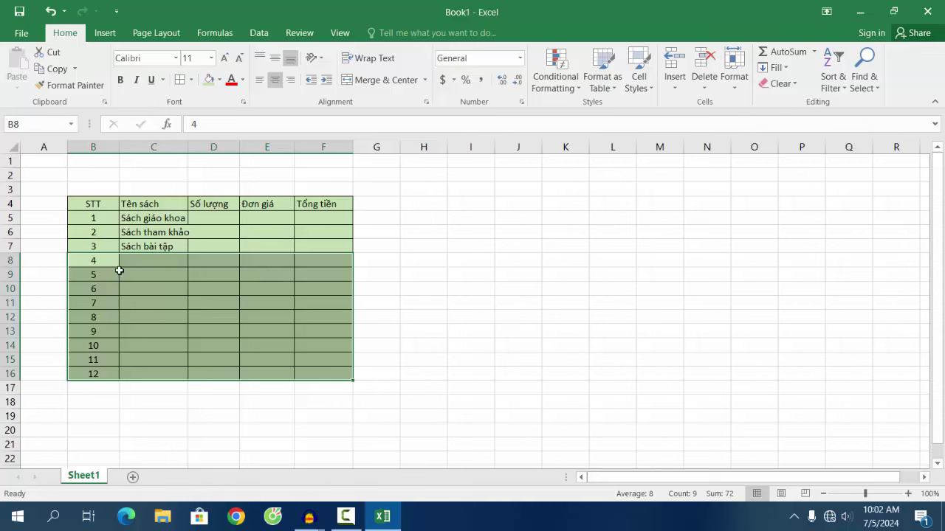
{"action": "right_click", "coordinate": [325, 258]}
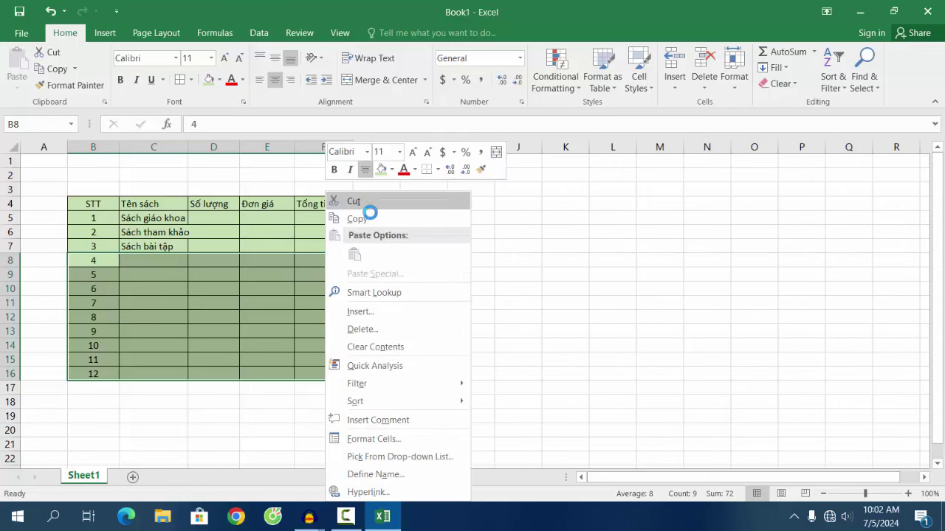
{"action": "left_click", "coordinate": [362, 329]}
{"action": "left_click", "coordinate": [330, 374]}
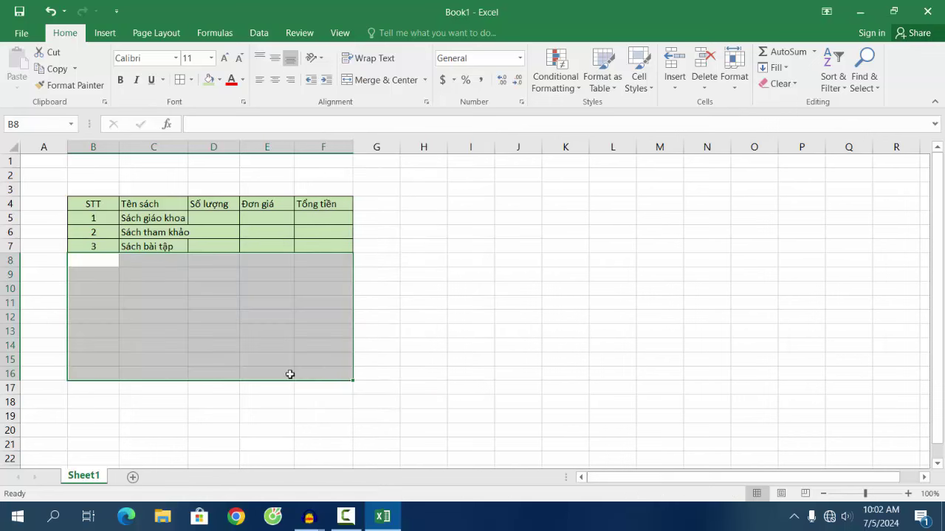
{"action": "left_click", "coordinate": [85, 313]}
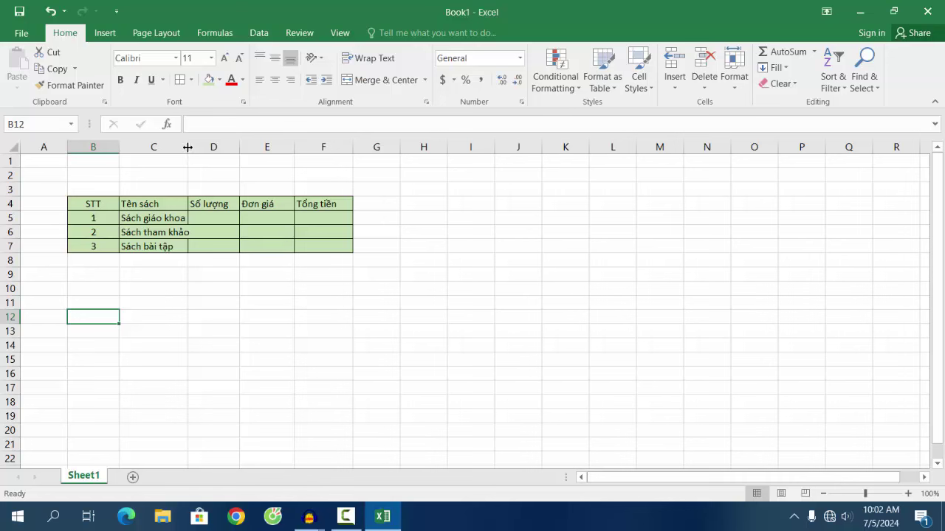
Widen column C further and enter quantities 25, 45 and 20 in D5:D7.
{"action": "left_click_drag", "start_coordinate": [188, 147], "coordinate": [256, 150]}
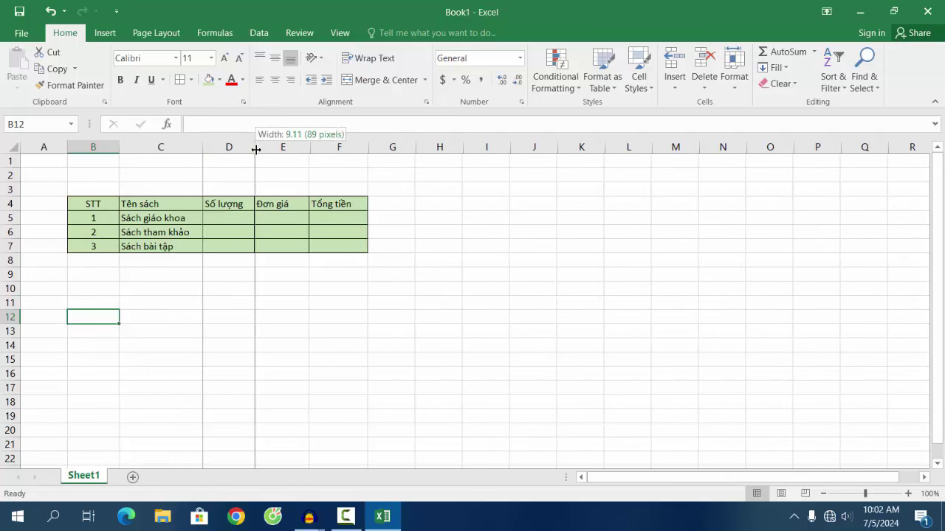
{"action": "left_click", "coordinate": [227, 218]}
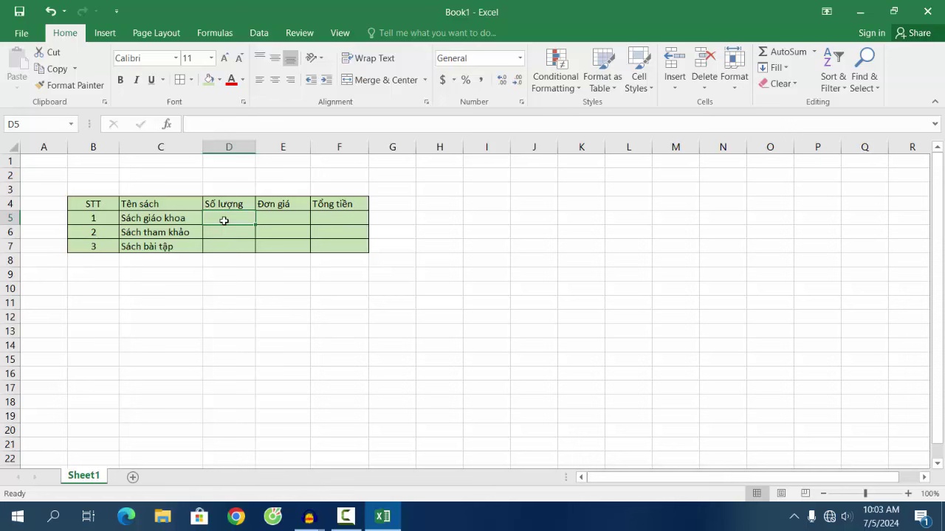
{"action": "type", "text": "25"}
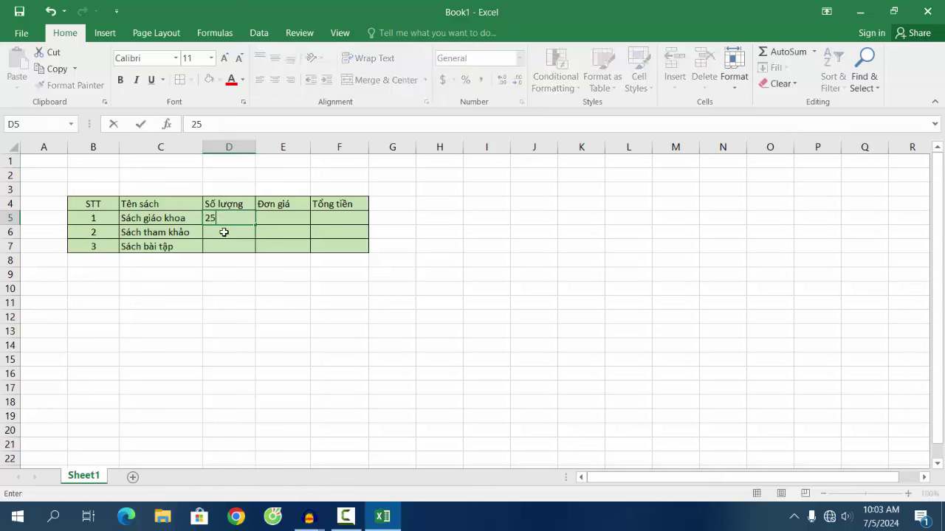
{"action": "left_click", "coordinate": [223, 232]}
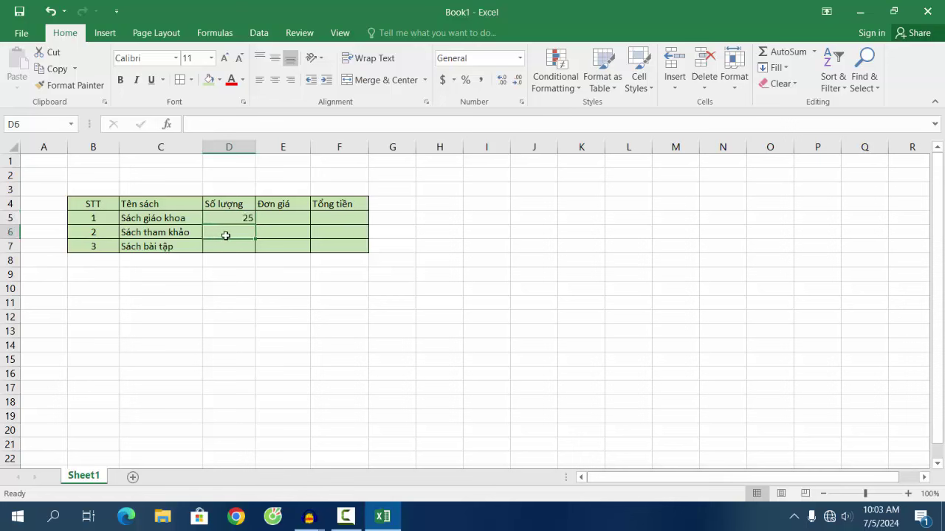
{"action": "type", "text": "45"}
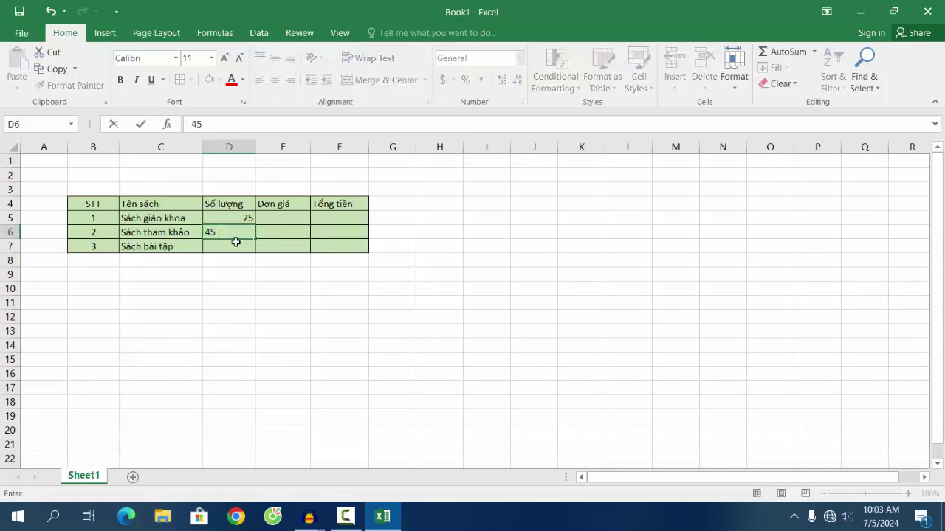
{"action": "left_click", "coordinate": [235, 248]}
{"action": "type", "text": "2"}
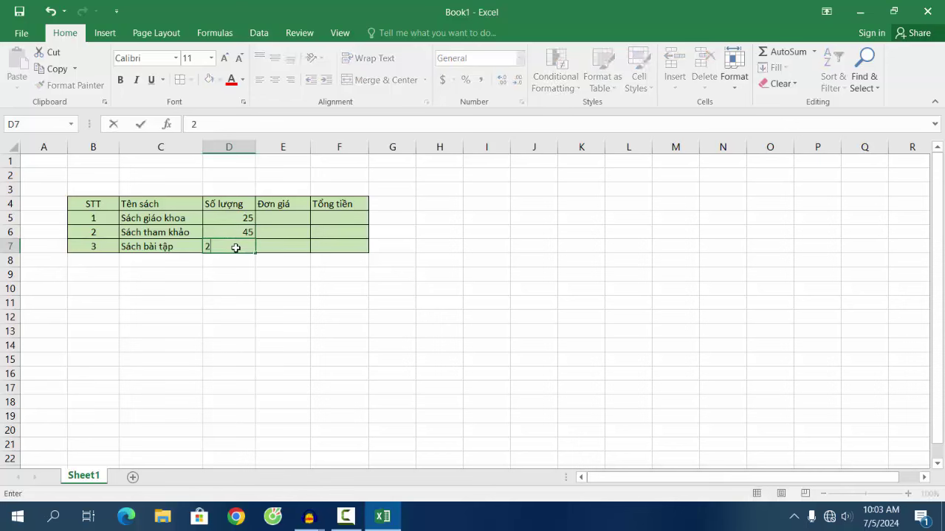
{"action": "type", "text": "0"}
{"action": "left_click", "coordinate": [262, 247]}
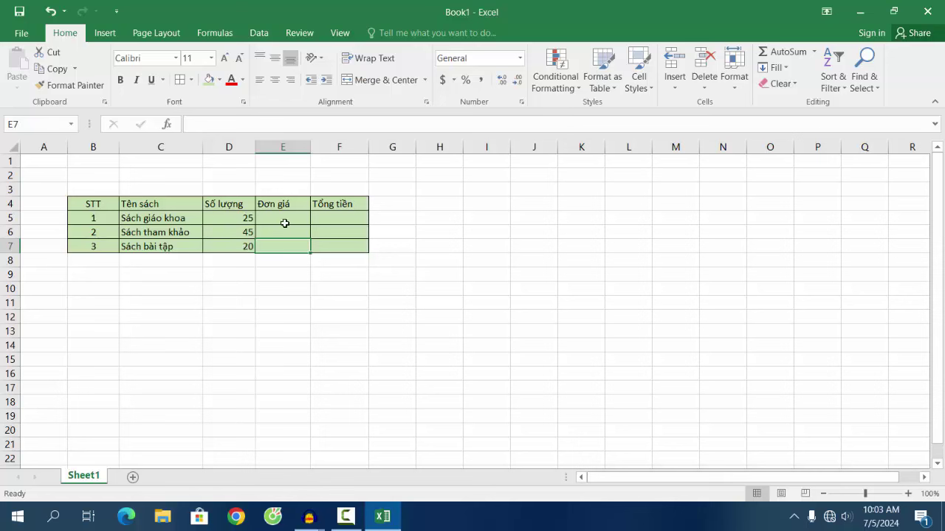
Enter unit prices 15000, 25000 and 18000 in E5:E7.
{"action": "left_click", "coordinate": [283, 221]}
{"action": "type", "text": "15"}
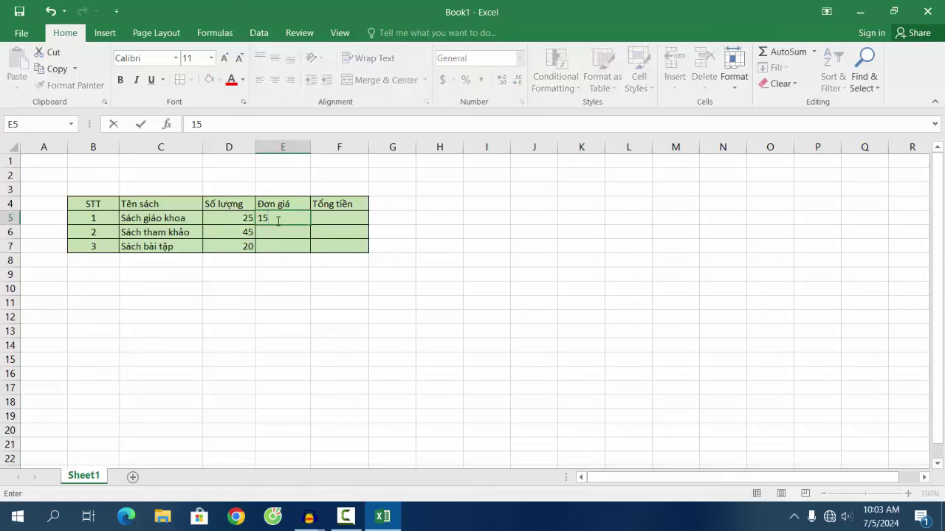
{"action": "type", "text": "000"}
{"action": "left_click", "coordinate": [273, 229]}
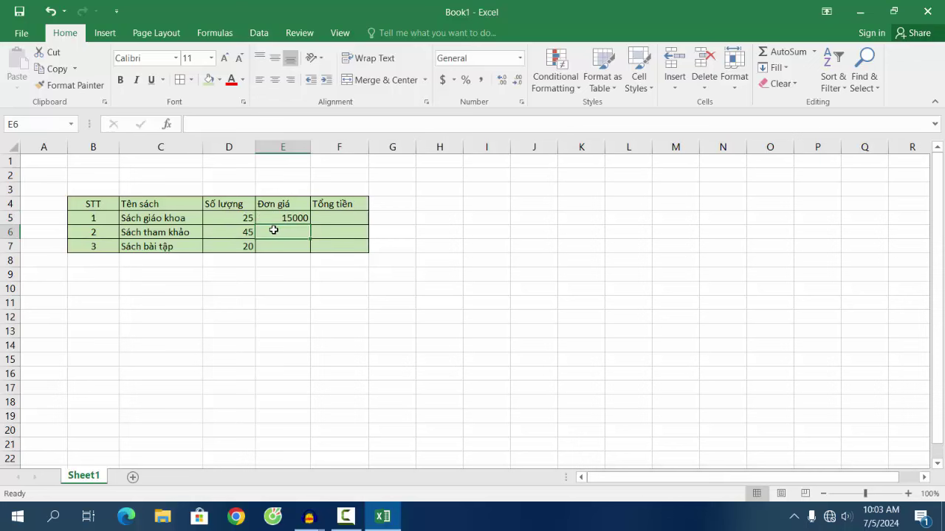
{"action": "type", "text": "25"}
{"action": "type", "text": "000"}
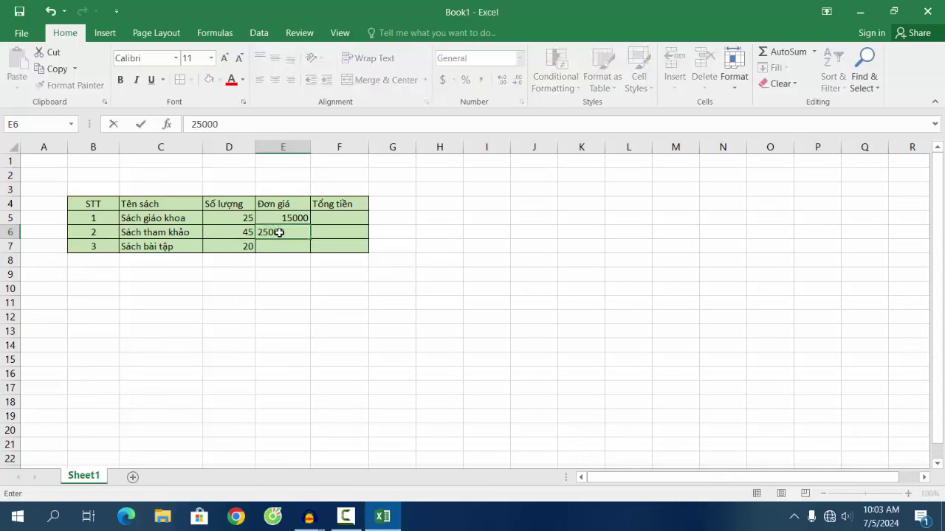
{"action": "left_click", "coordinate": [284, 247]}
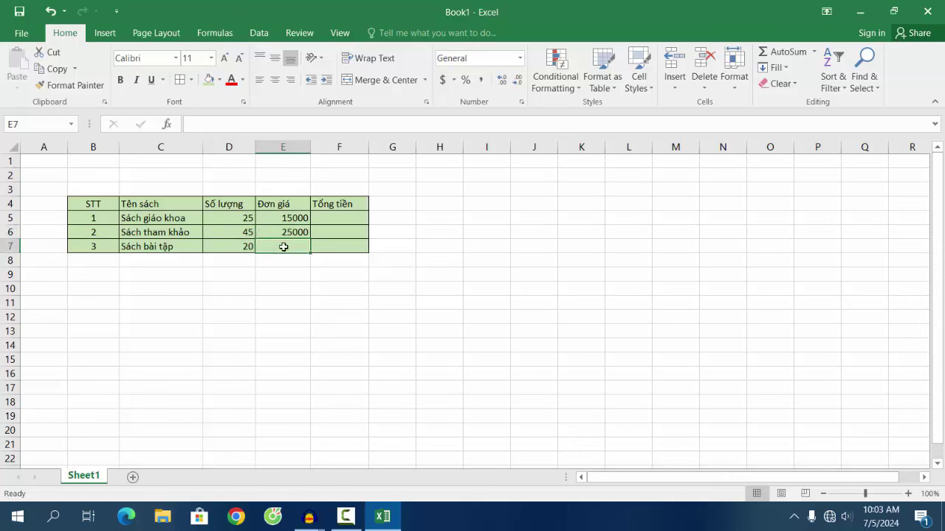
{"action": "type", "text": "18"}
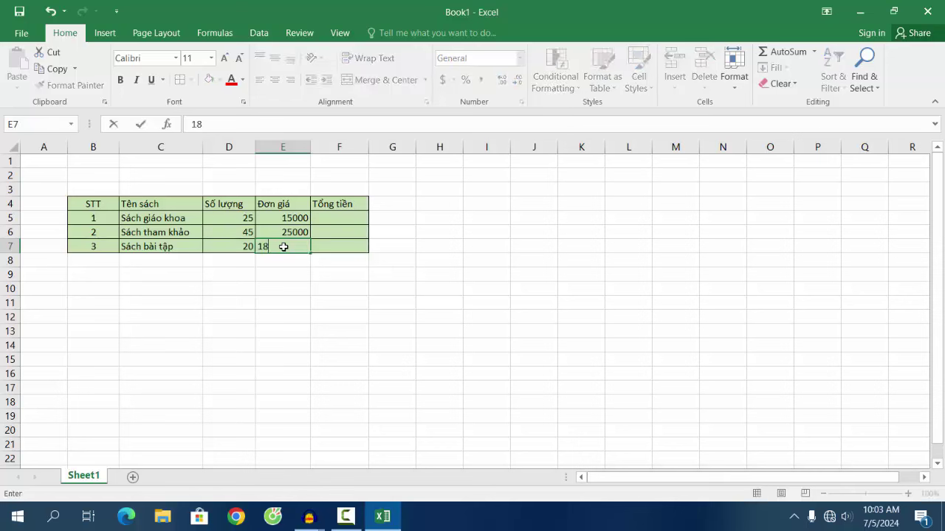
{"action": "type", "text": "000"}
{"action": "left_click", "coordinate": [361, 273]}
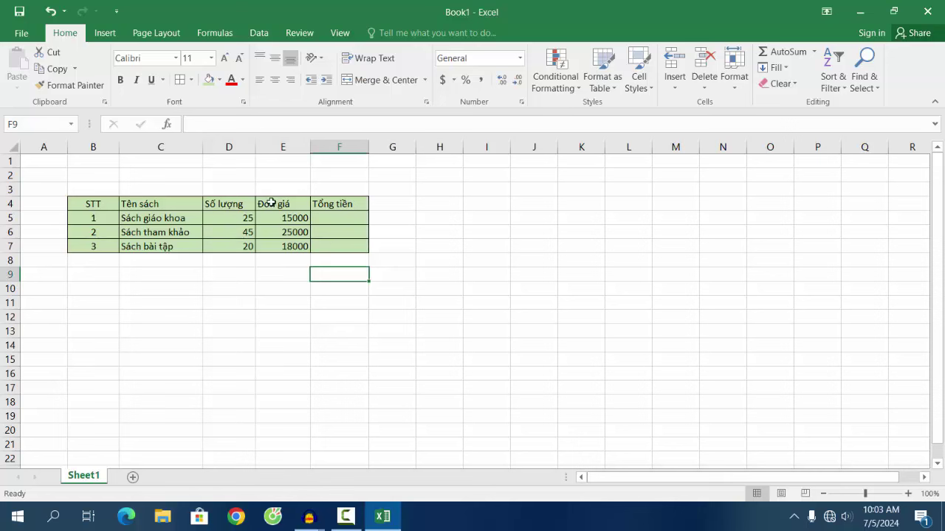
Set the row height of the book table B4:F7 to 21 via Format > Row Height.
{"action": "left_click_drag", "start_coordinate": [88, 209], "coordinate": [336, 249]}
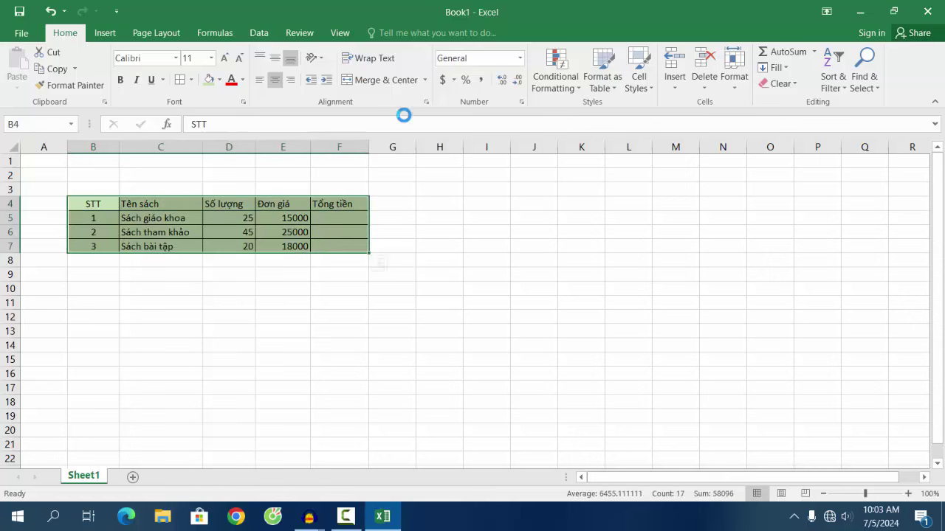
{"action": "left_click", "coordinate": [735, 73]}
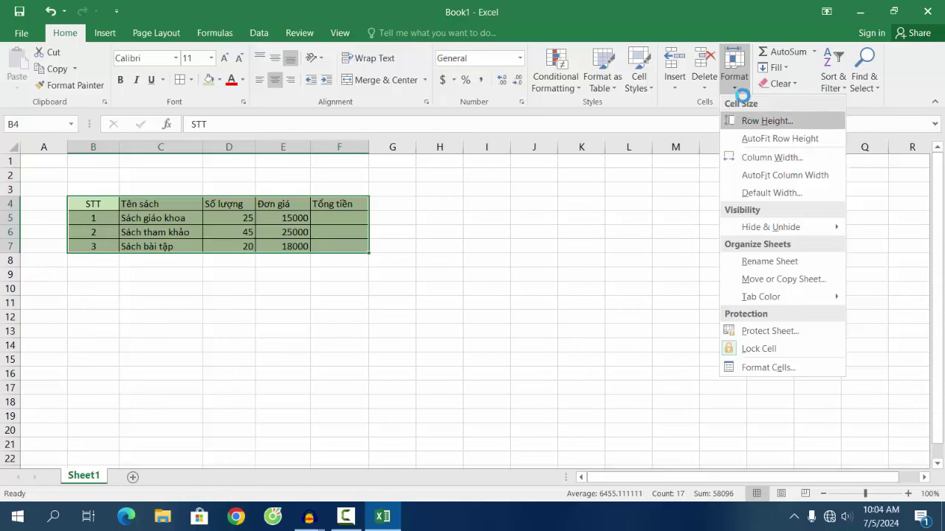
{"action": "left_click", "coordinate": [775, 123]}
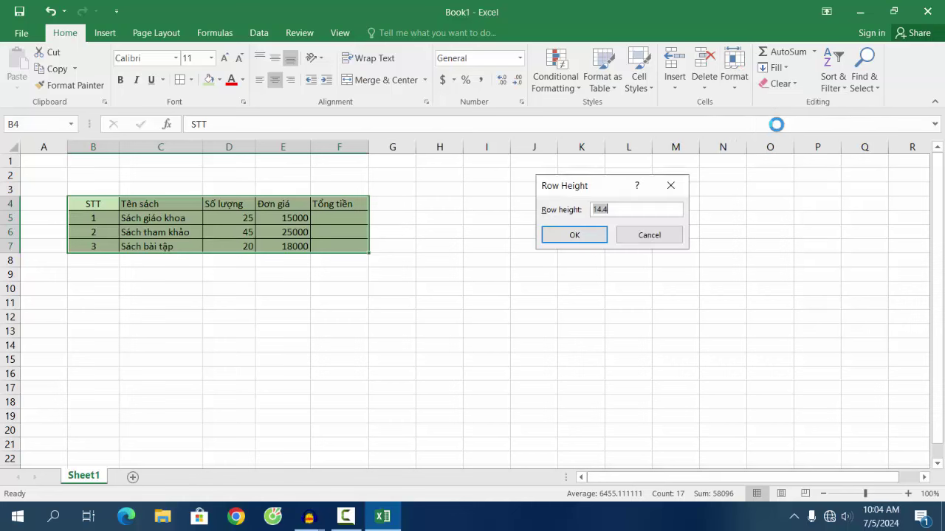
{"action": "type", "text": "21"}
{"action": "key", "text": "Return"}
{"action": "left_click", "coordinate": [392, 272]}
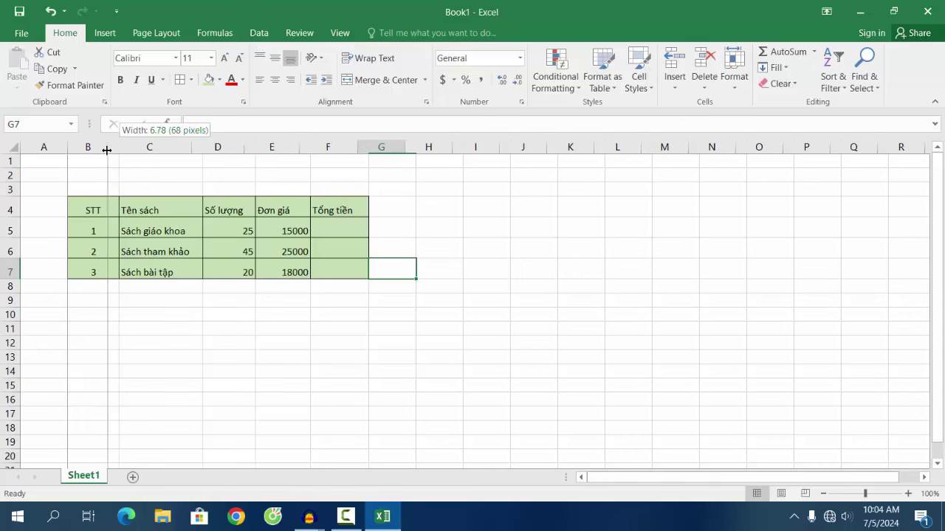
Narrow the STT column B and centre the contents of B4:F7.
{"action": "left_click_drag", "start_coordinate": [119, 147], "coordinate": [106, 147]}
{"action": "left_click_drag", "start_coordinate": [306, 246], "coordinate": [342, 271]}
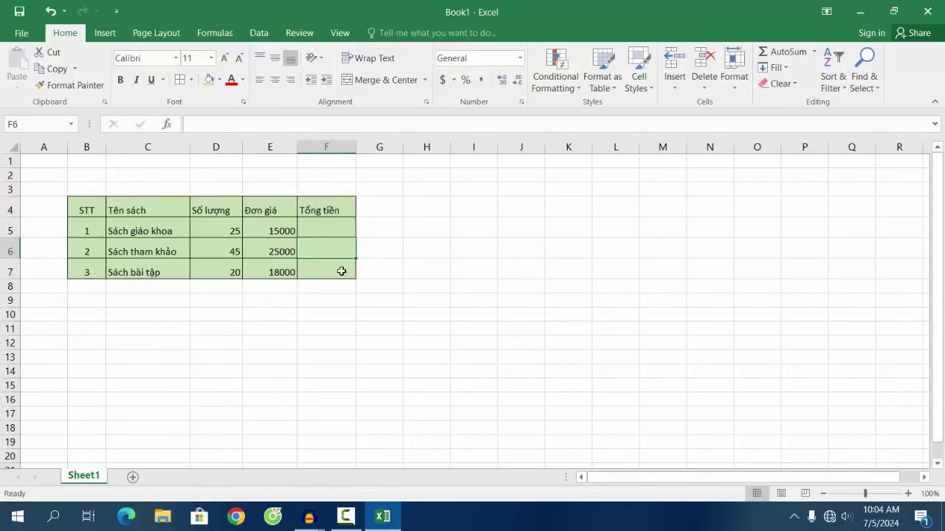
{"action": "left_click", "coordinate": [342, 270]}
{"action": "left_click", "coordinate": [325, 228]}
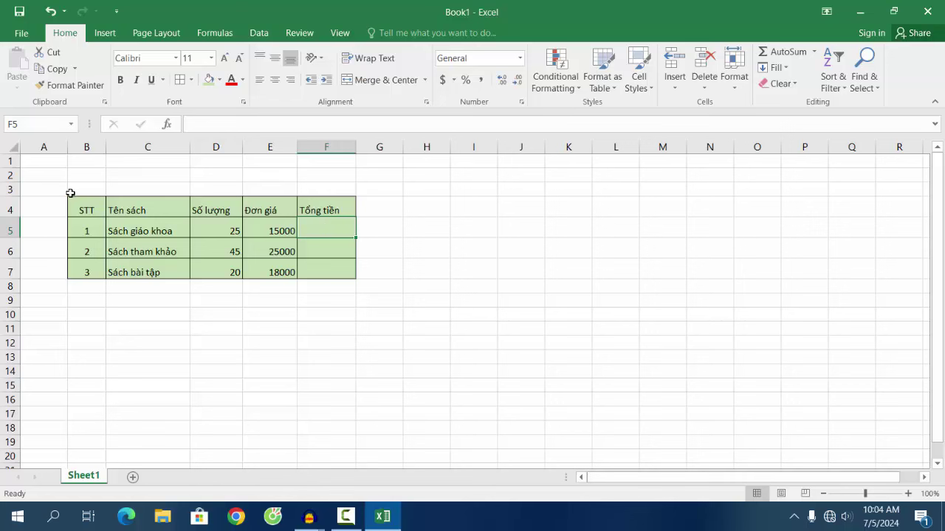
{"action": "left_click_drag", "start_coordinate": [74, 206], "coordinate": [330, 274]}
{"action": "left_click", "coordinate": [275, 79]}
{"action": "left_click", "coordinate": [330, 272]}
Review the quantity and unit price in row 5 and select total cell F5.
{"action": "left_click", "coordinate": [330, 234]}
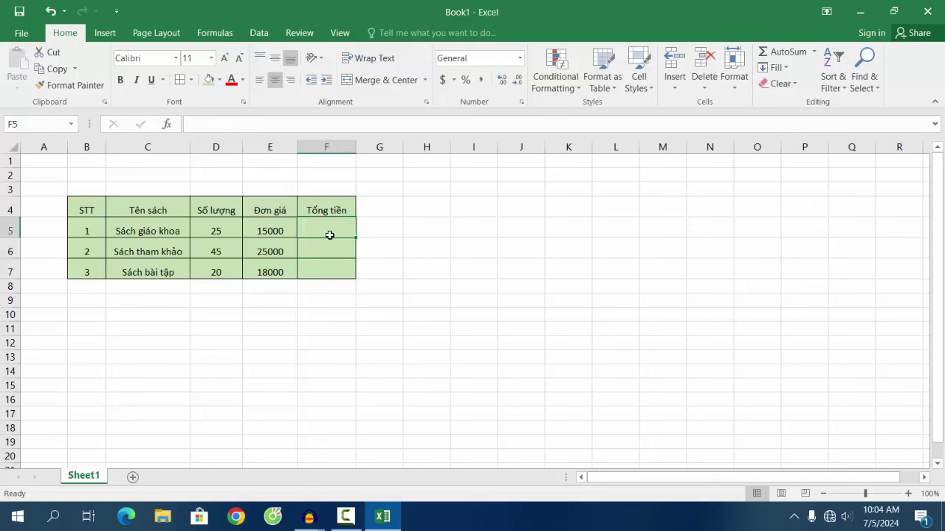
{"action": "left_click", "coordinate": [214, 235]}
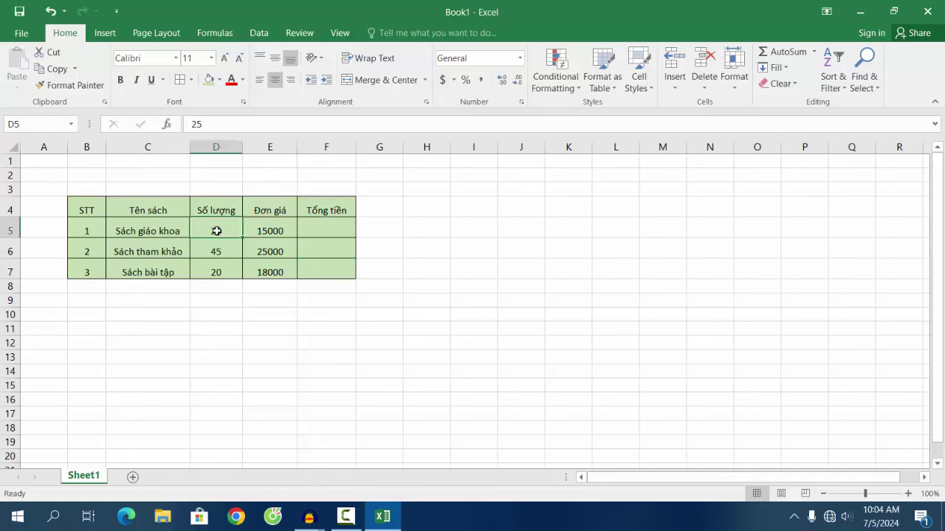
{"action": "left_click", "coordinate": [280, 231]}
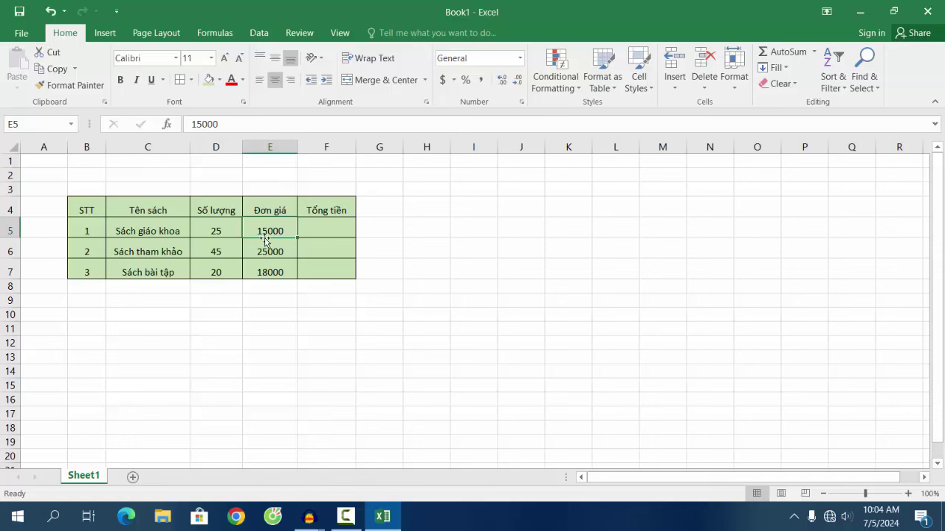
{"action": "left_click", "coordinate": [211, 232]}
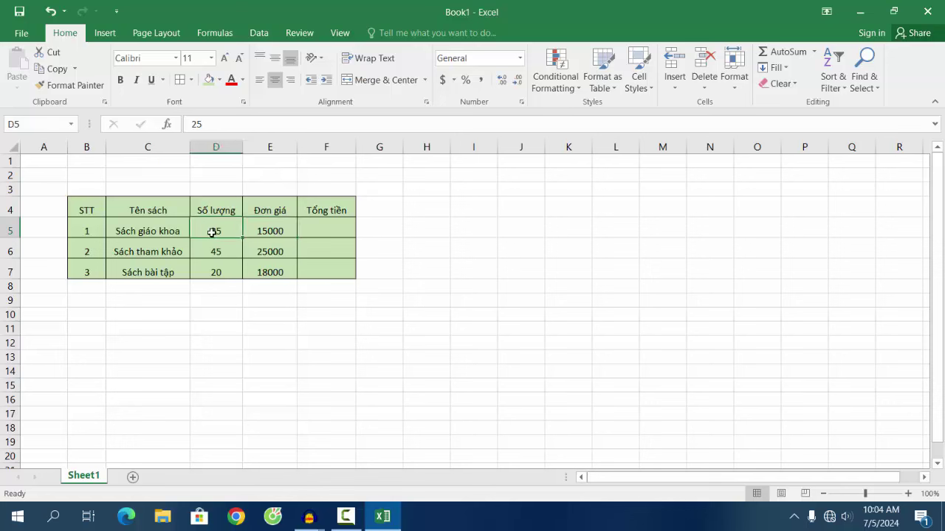
{"action": "left_click", "coordinate": [276, 236]}
{"action": "left_click", "coordinate": [213, 236]}
{"action": "left_click", "coordinate": [275, 231]}
{"action": "left_click", "coordinate": [330, 228]}
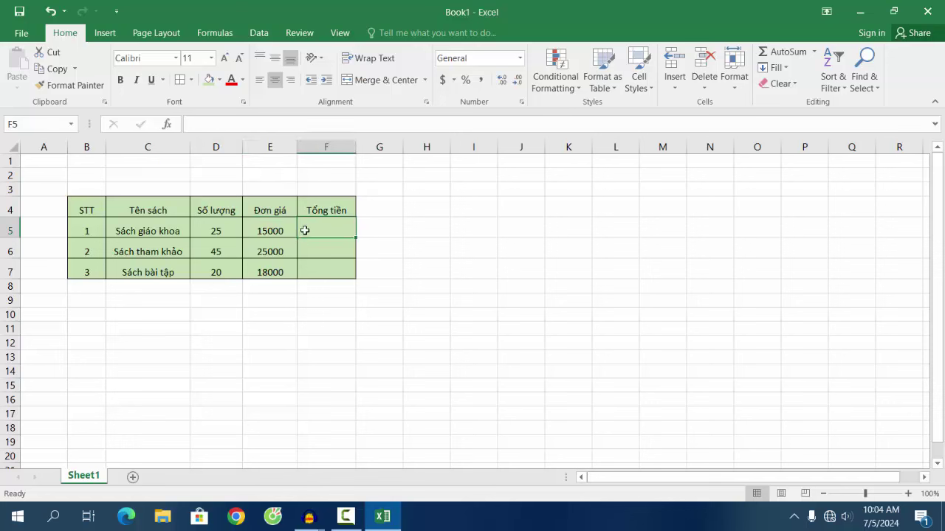
Review row 6's book, quantity and price, then start a formula in F5.
{"action": "left_click", "coordinate": [140, 253]}
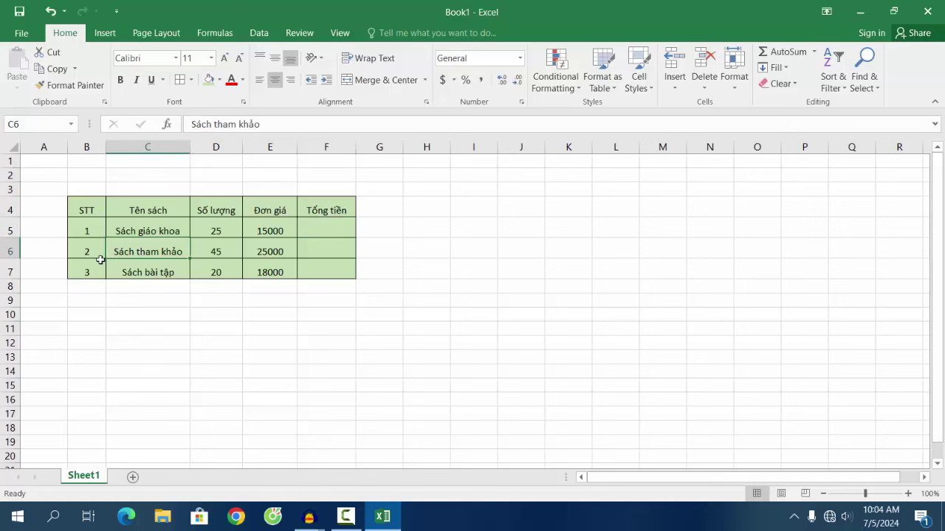
{"action": "left_click", "coordinate": [227, 251]}
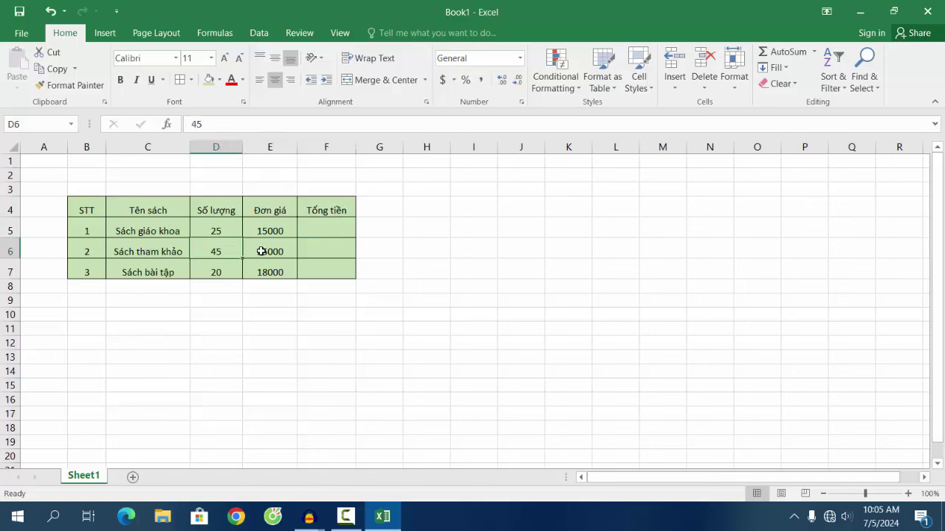
{"action": "left_click", "coordinate": [270, 252]}
{"action": "left_click", "coordinate": [325, 253]}
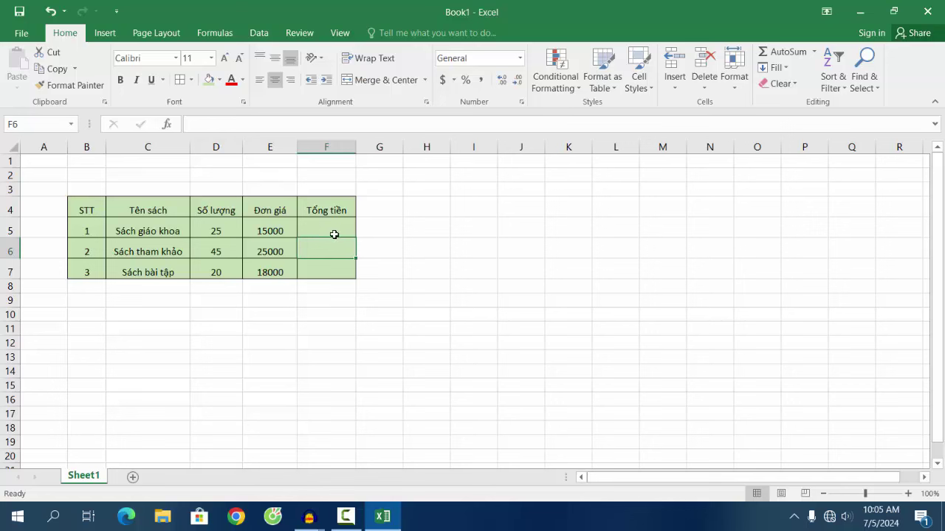
{"action": "left_click", "coordinate": [306, 231]}
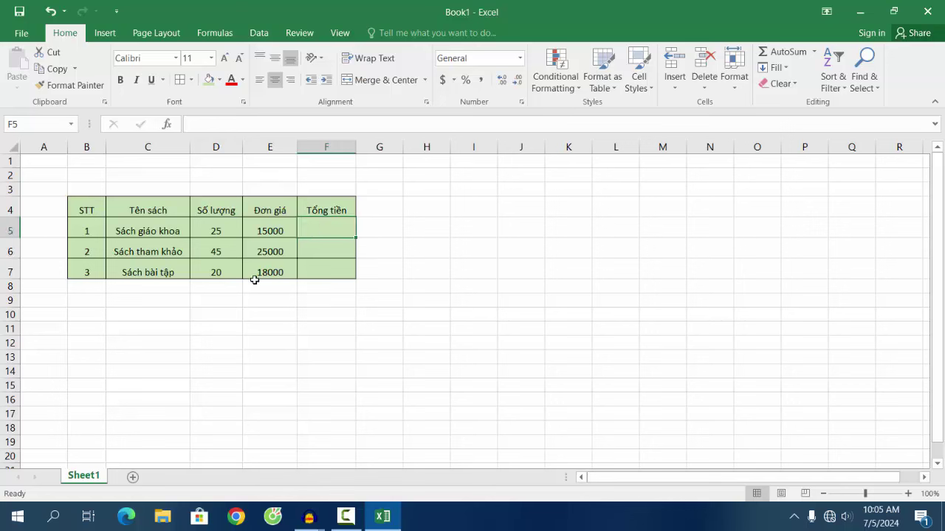
{"action": "key", "text": "F2"}
{"action": "type", "text": "="}
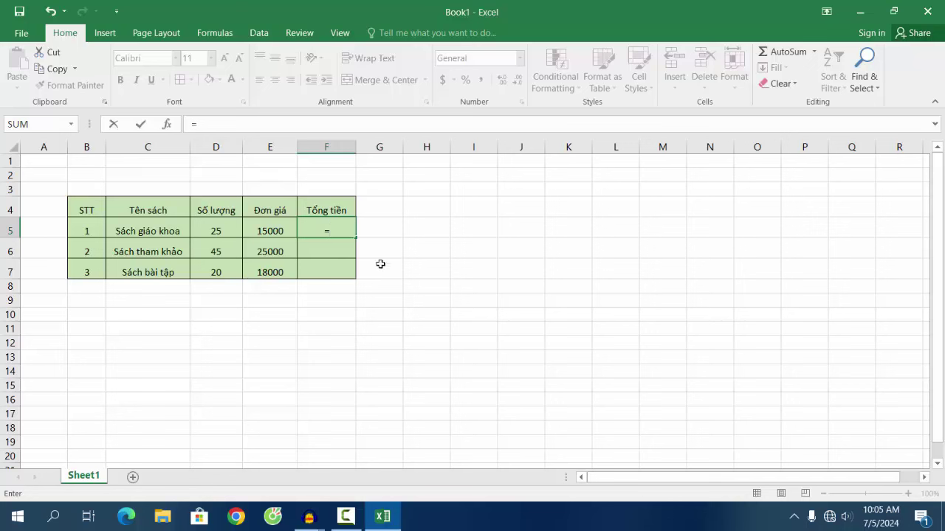
Enter =D5*E5 in F5 so the first total shows 375000.
{"action": "left_click", "coordinate": [219, 233]}
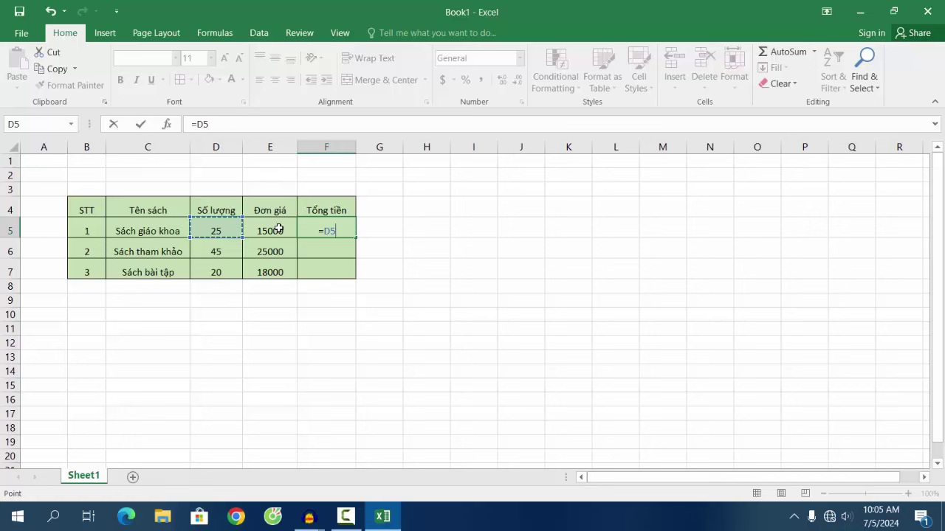
{"action": "left_click", "coordinate": [274, 231]}
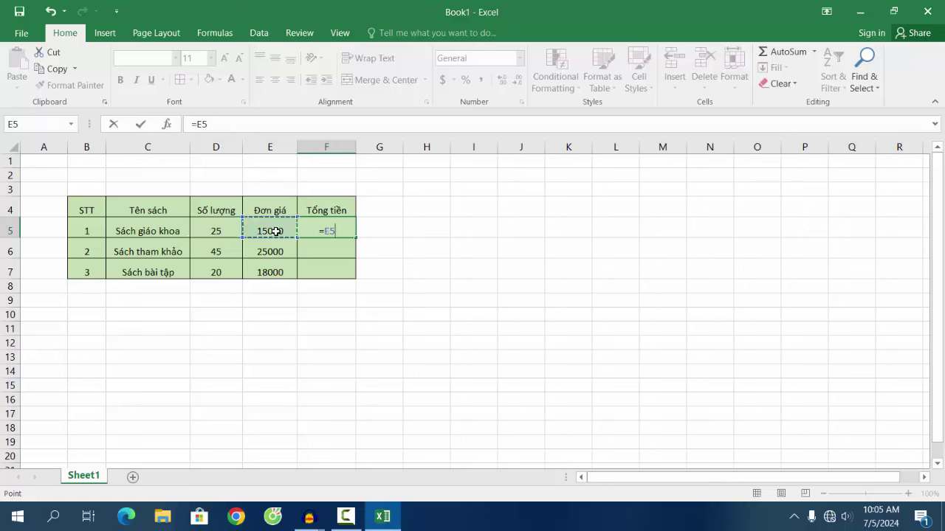
{"action": "left_click", "coordinate": [214, 230]}
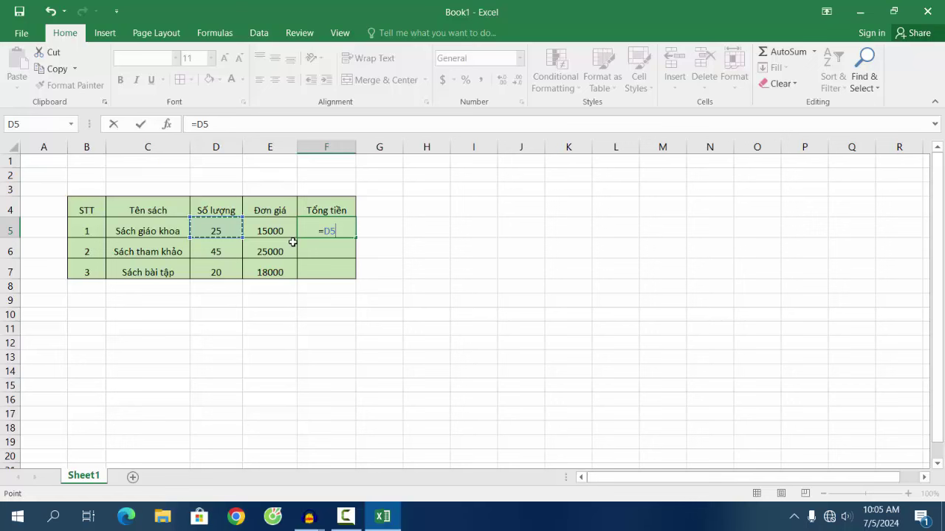
{"action": "type", "text": "*"}
{"action": "left_click", "coordinate": [264, 230]}
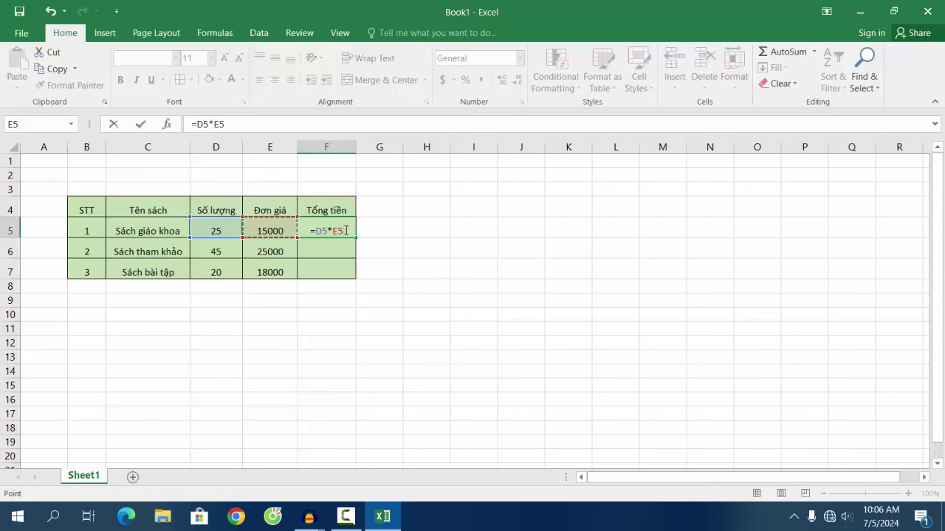
{"action": "key", "text": "Return"}
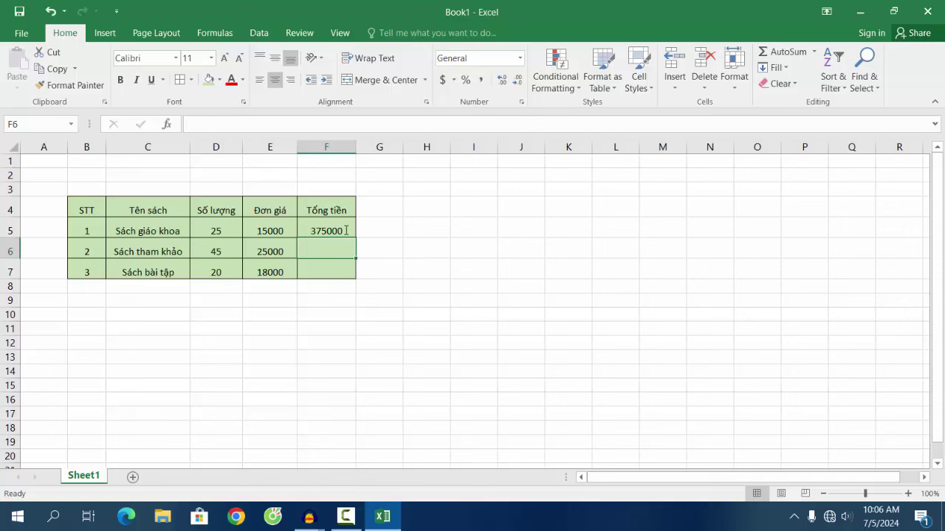
{"action": "left_click", "coordinate": [341, 228]}
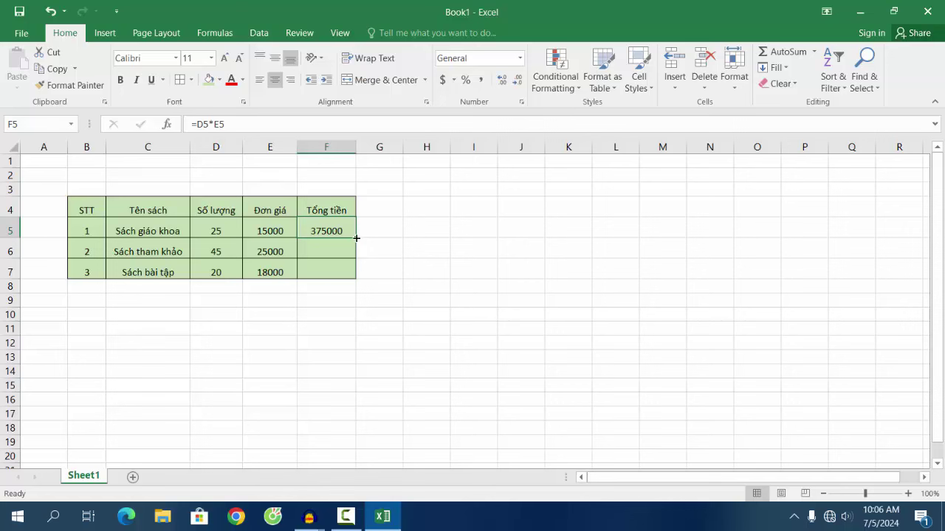
Fill the F5 formula down to F7 and verify F6 (1125000) and F7 (360000).
{"action": "left_click_drag", "start_coordinate": [357, 237], "coordinate": [355, 276]}
{"action": "left_click", "coordinate": [333, 225]}
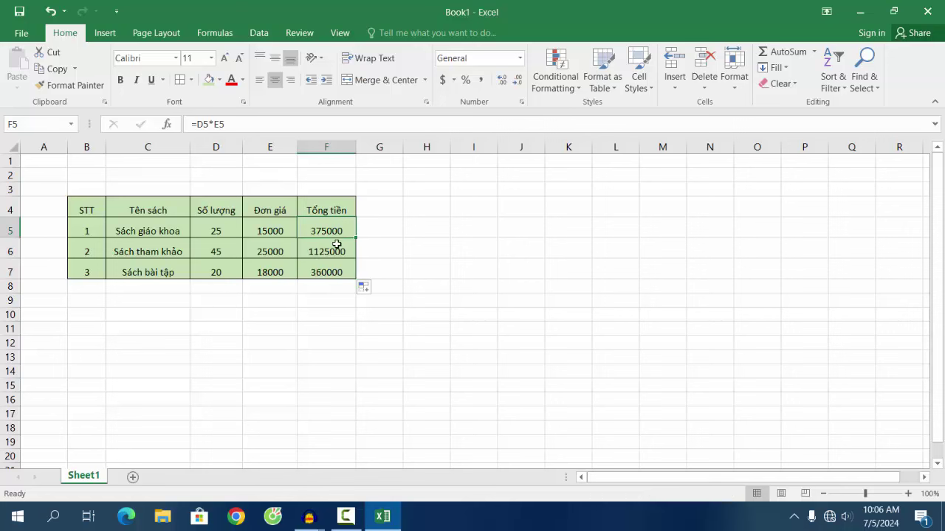
{"action": "left_click", "coordinate": [335, 247]}
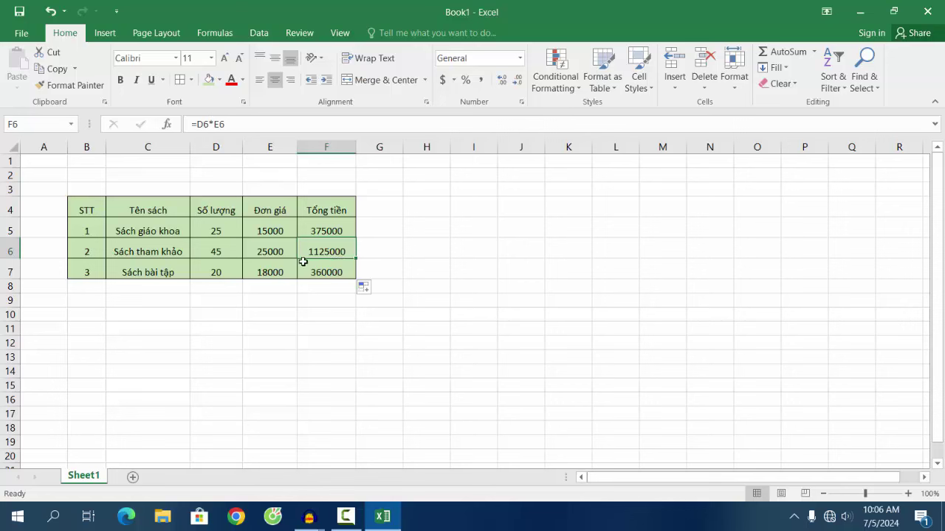
{"action": "left_click", "coordinate": [140, 274]}
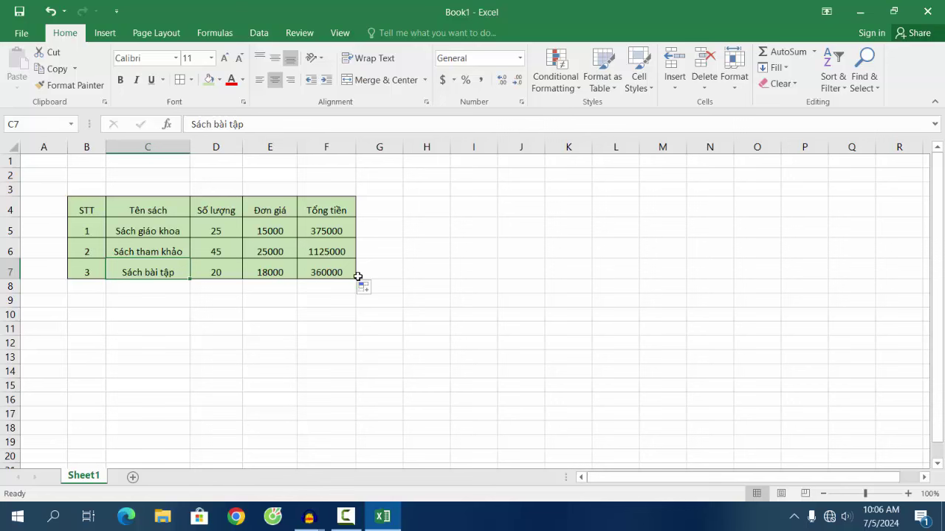
{"action": "left_click", "coordinate": [341, 275]}
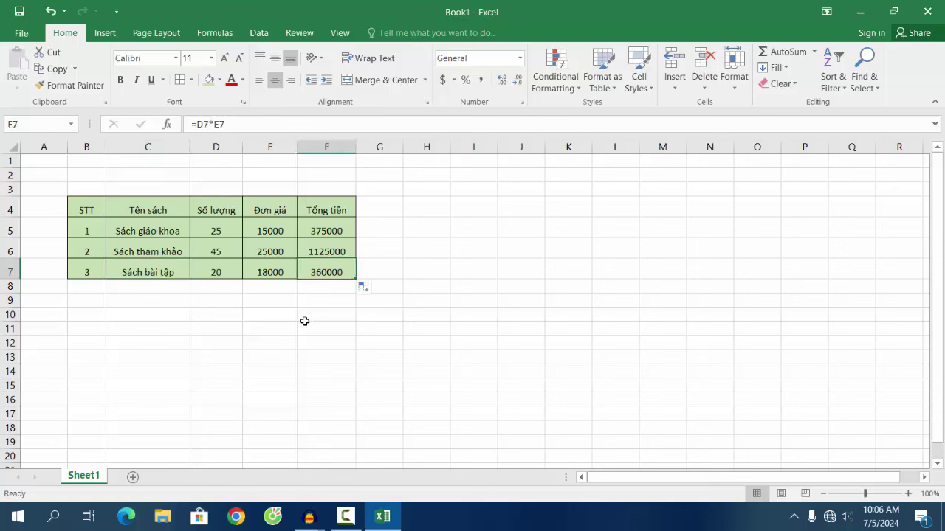
{"action": "left_click", "coordinate": [332, 224]}
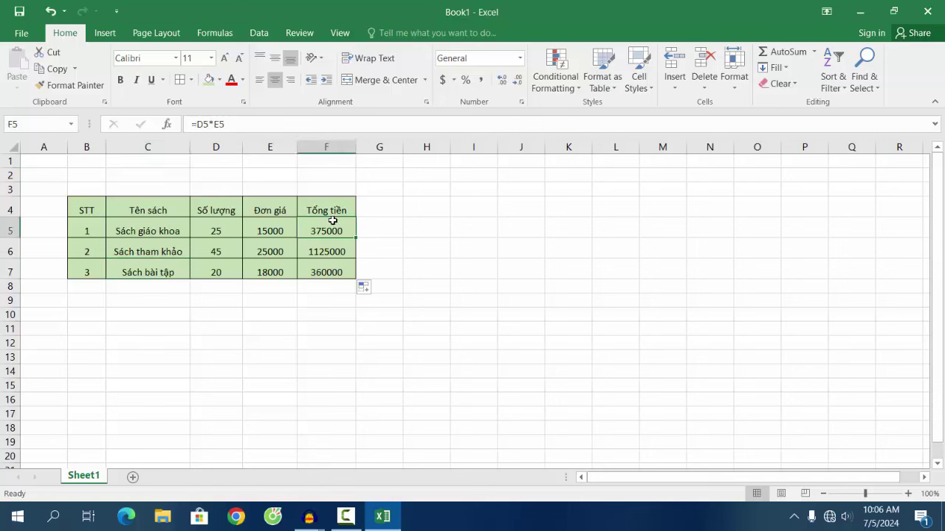
{"action": "left_click_drag", "start_coordinate": [334, 223], "coordinate": [326, 273]}
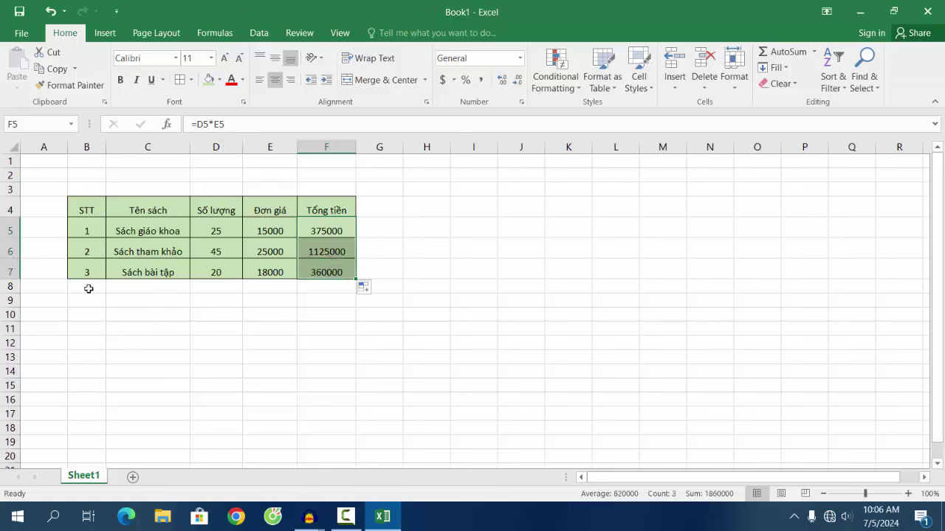
{"action": "left_click", "coordinate": [86, 287]}
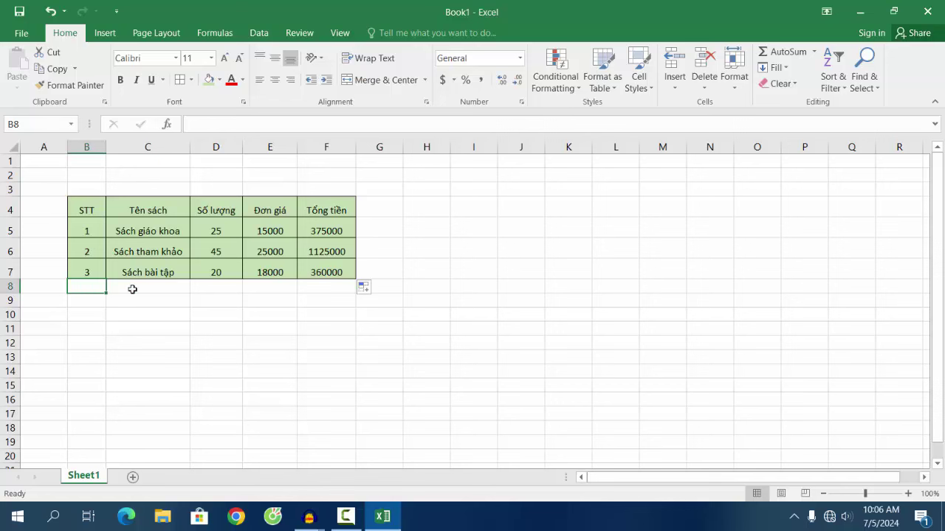
Apply All Borders to row 8 (B8:F8) beneath the book table.
{"action": "left_click_drag", "start_coordinate": [86, 288], "coordinate": [329, 287]}
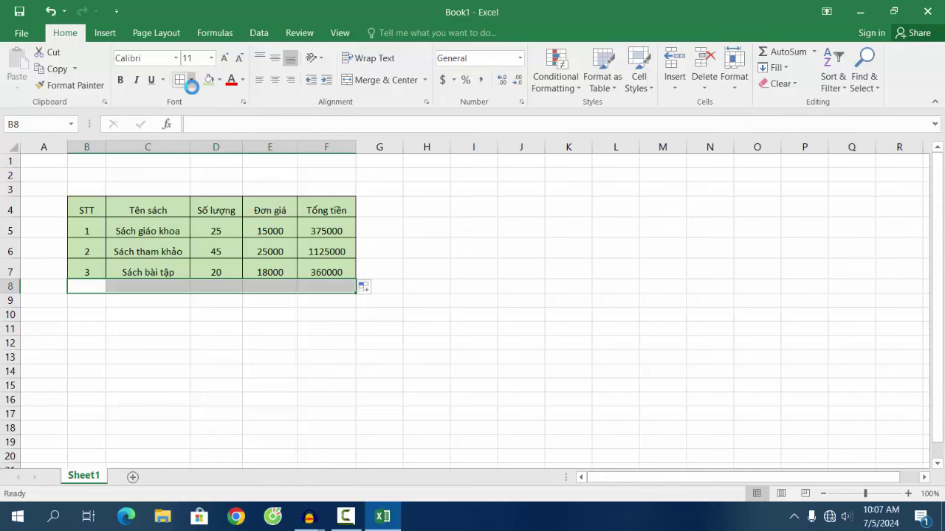
{"action": "left_click", "coordinate": [190, 81]}
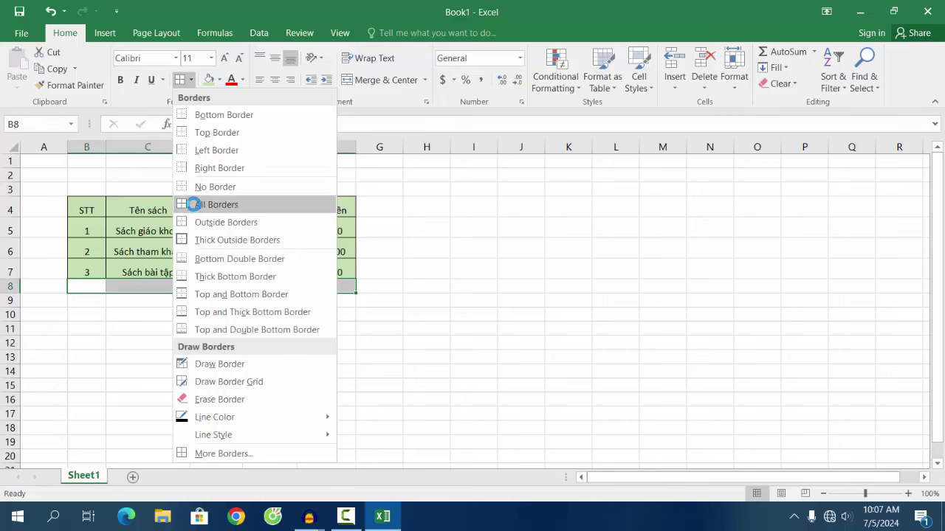
{"action": "left_click", "coordinate": [192, 205]}
{"action": "left_click", "coordinate": [247, 317]}
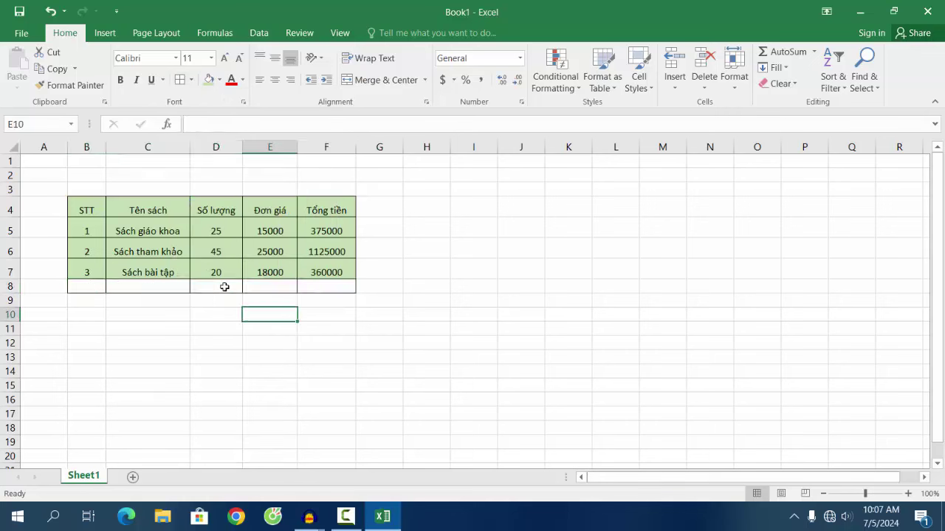
Type 4 in B8, then move that entry over to C8.
{"action": "left_click", "coordinate": [91, 287]}
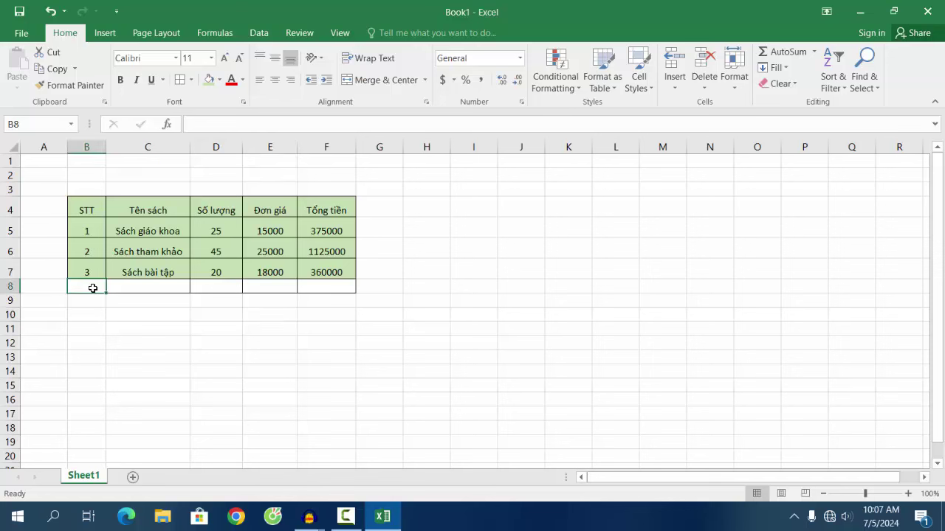
{"action": "type", "text": "4"}
{"action": "left_click", "coordinate": [153, 290]}
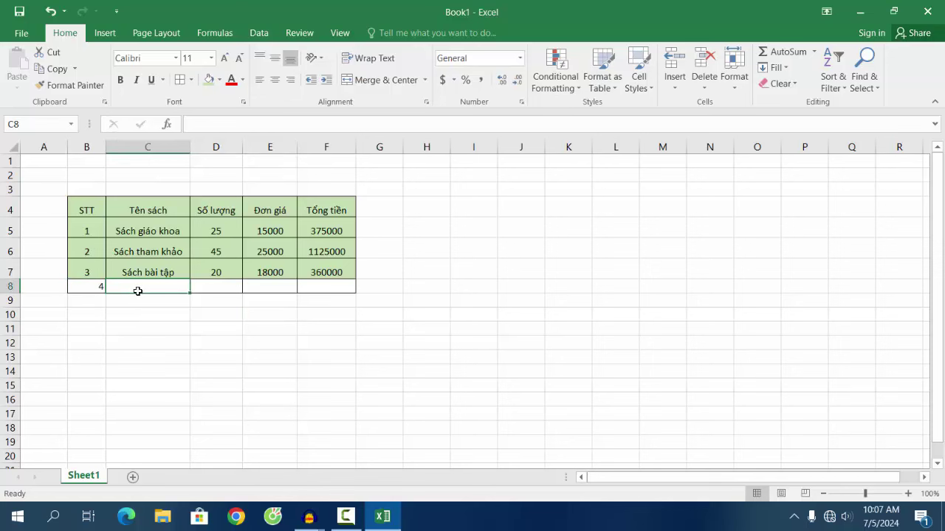
{"action": "left_click", "coordinate": [94, 287]}
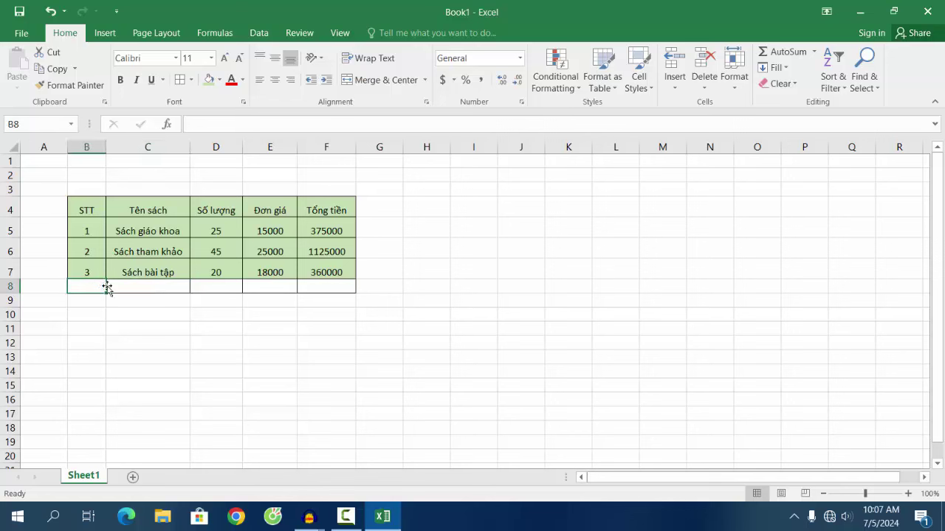
{"action": "left_click_drag", "start_coordinate": [107, 287], "coordinate": [156, 285]}
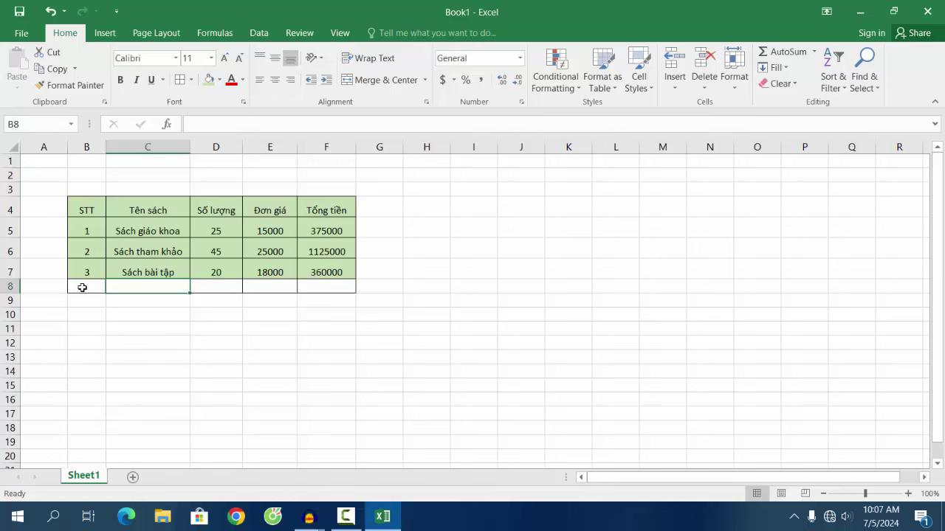
{"action": "left_click", "coordinate": [84, 287]}
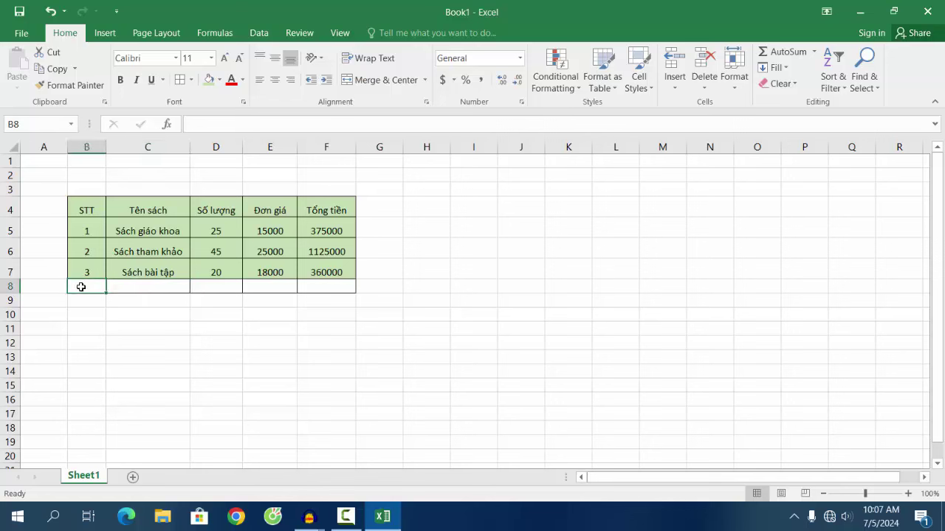
Merge B8:E8 with Merge & Center and label it Tổng tiền.
{"action": "left_click_drag", "start_coordinate": [85, 290], "coordinate": [277, 288]}
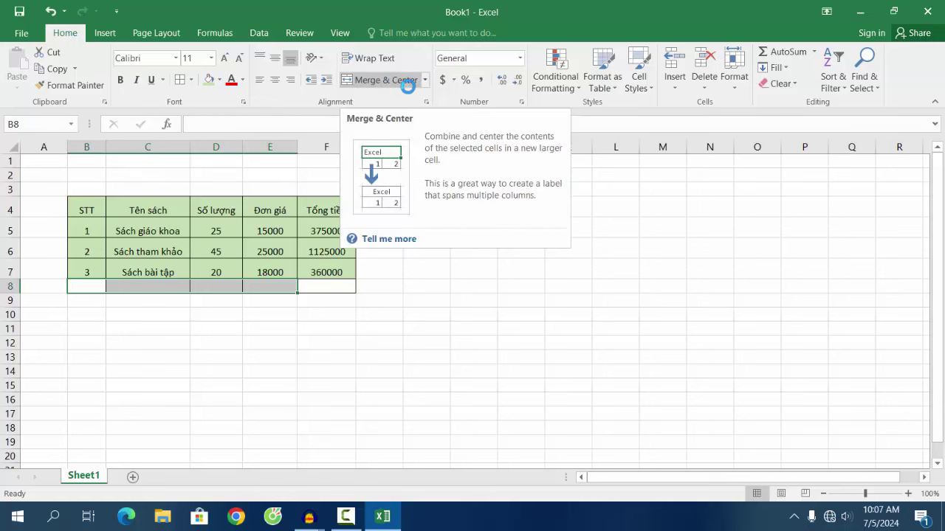
{"action": "left_click", "coordinate": [386, 81]}
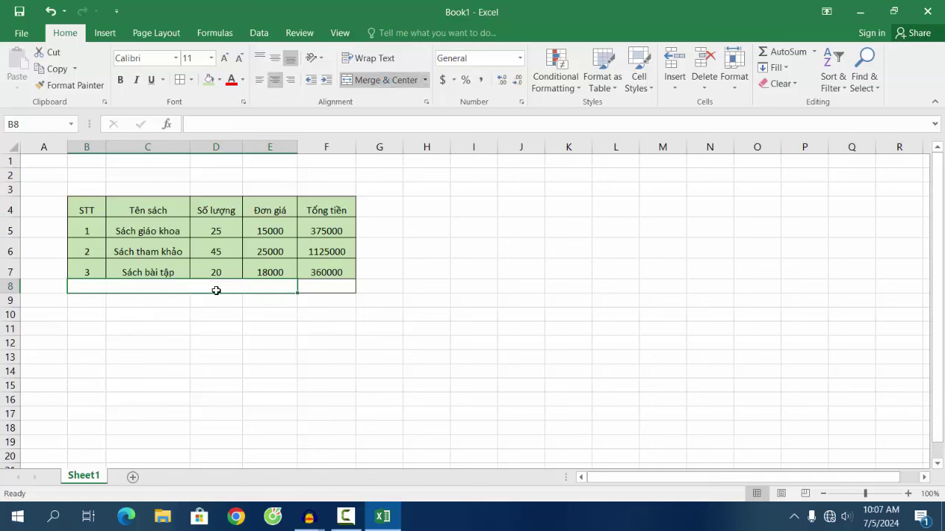
{"action": "type", "text": "Tổng"}
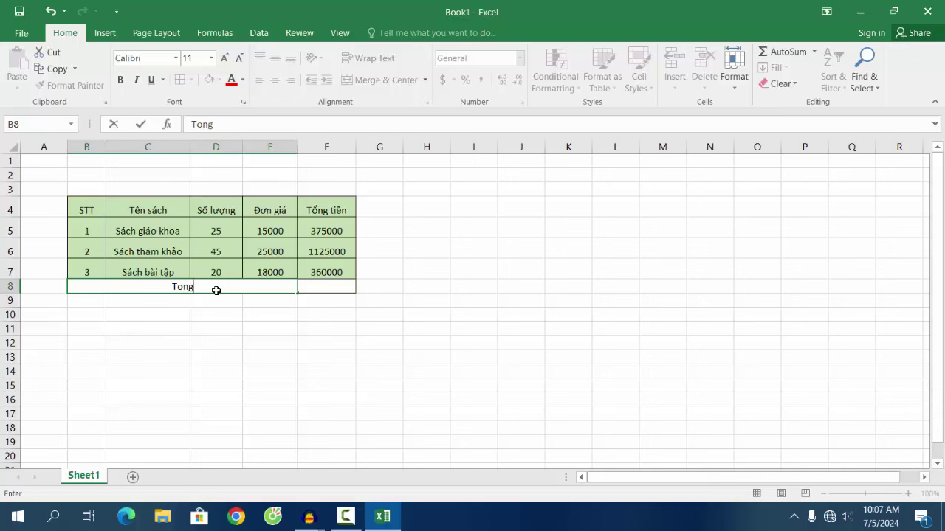
{"action": "key", "text": "BackSpace"}
{"action": "key", "text": "BackSpace"}
{"action": "key", "text": "BackSpace"}
{"action": "type", "text": "ổng"}
{"action": "type", "text": " ti"}
{"action": "type", "text": "end"}
{"action": "key", "text": "BackSpace"}
{"action": "type", "text": "f"}
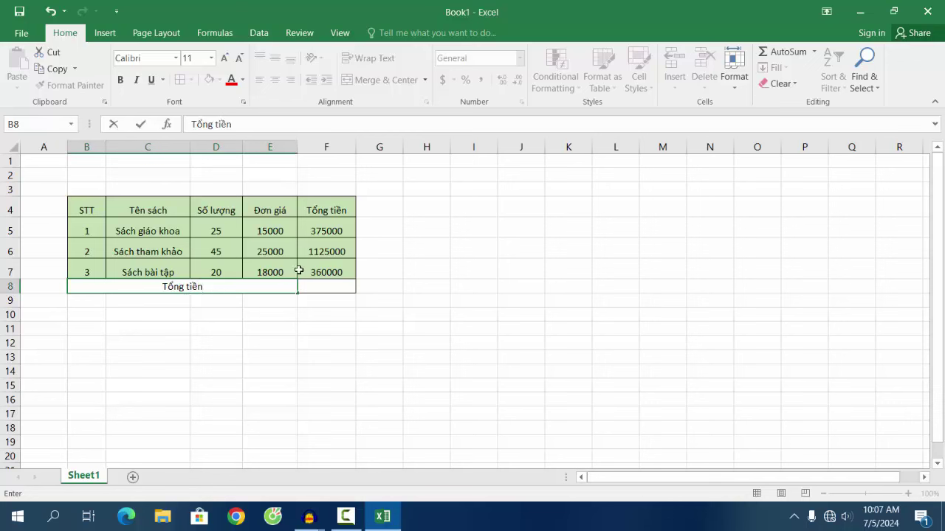
{"action": "left_click", "coordinate": [320, 288]}
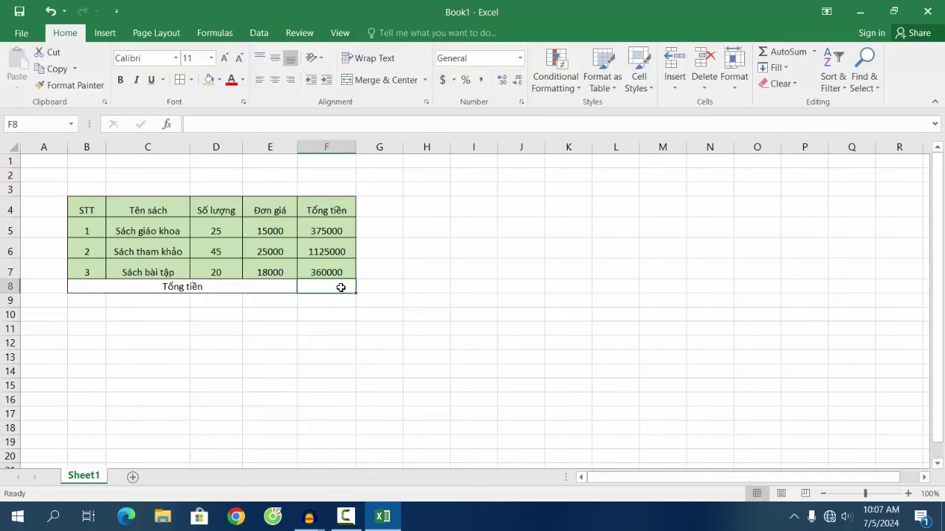
Select the row totals F5:F7 to preview their sum.
{"action": "left_click", "coordinate": [214, 289]}
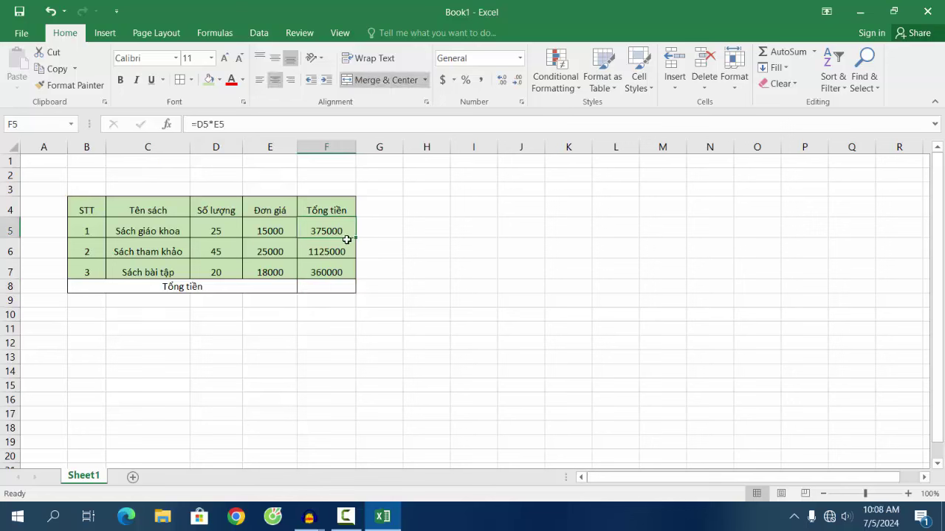
{"action": "left_click_drag", "start_coordinate": [344, 238], "coordinate": [344, 269]}
{"action": "left_click", "coordinate": [206, 288]}
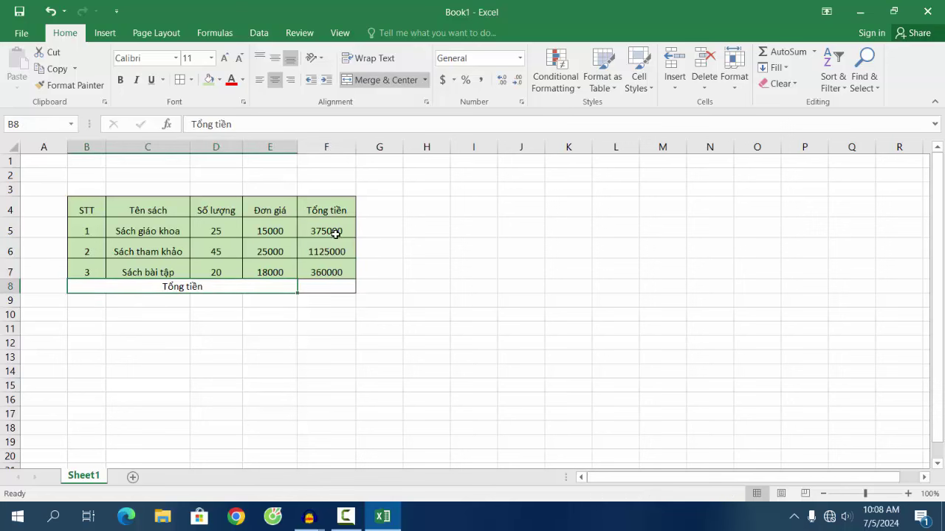
{"action": "left_click_drag", "start_coordinate": [340, 230], "coordinate": [332, 274]}
Enter =SUM(F5:F7) in F8 for a grand total of 1860000.
{"action": "left_click", "coordinate": [329, 284]}
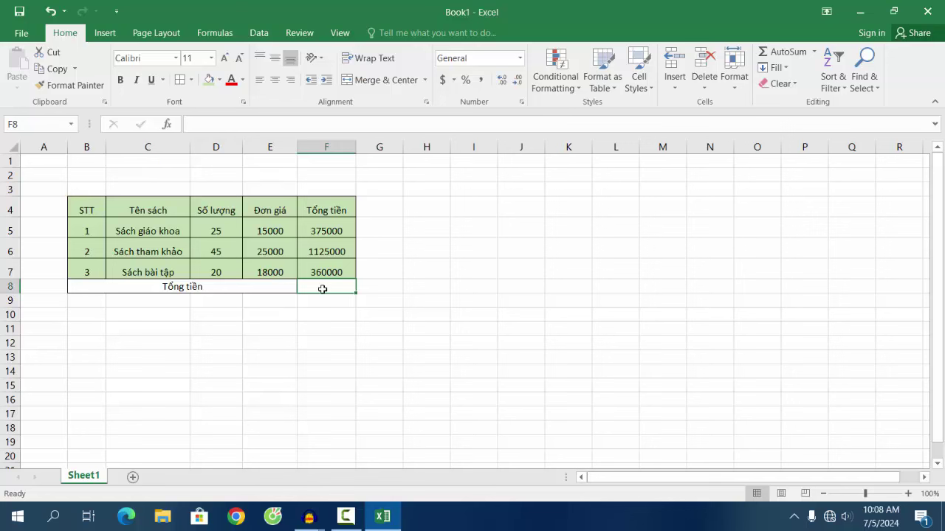
{"action": "type", "text": "=s"}
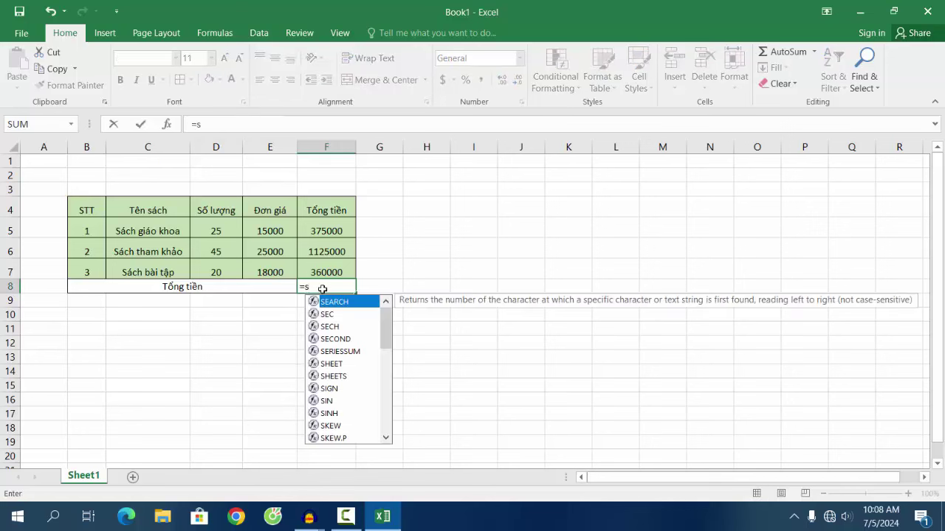
{"action": "type", "text": "um"}
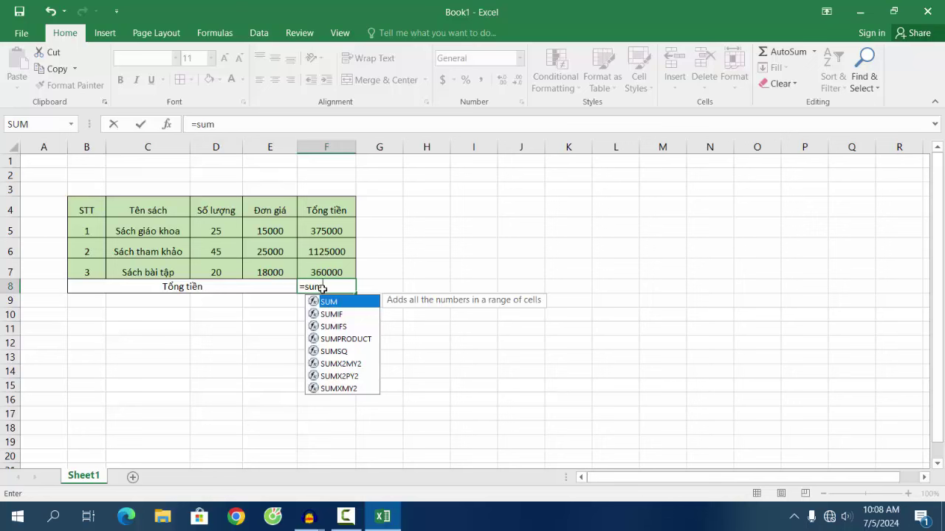
{"action": "type", "text": "("}
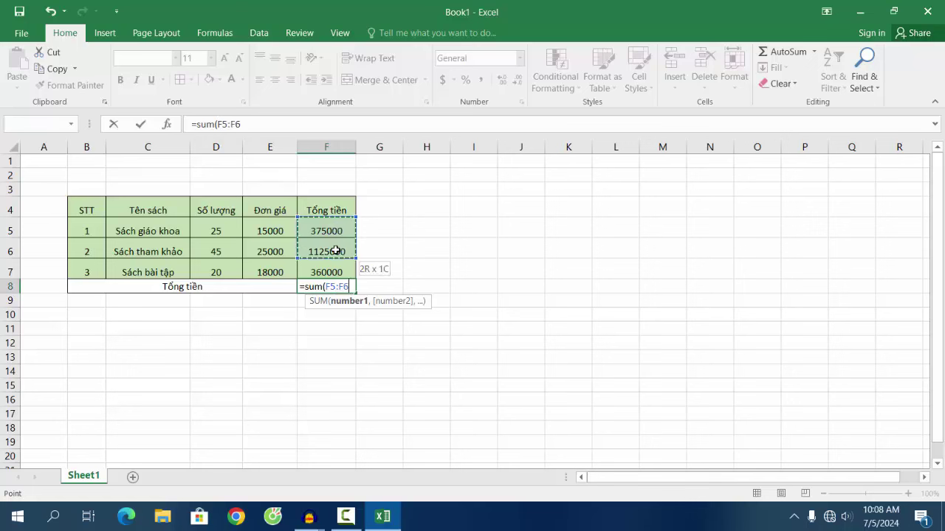
{"action": "left_click_drag", "start_coordinate": [336, 231], "coordinate": [329, 272]}
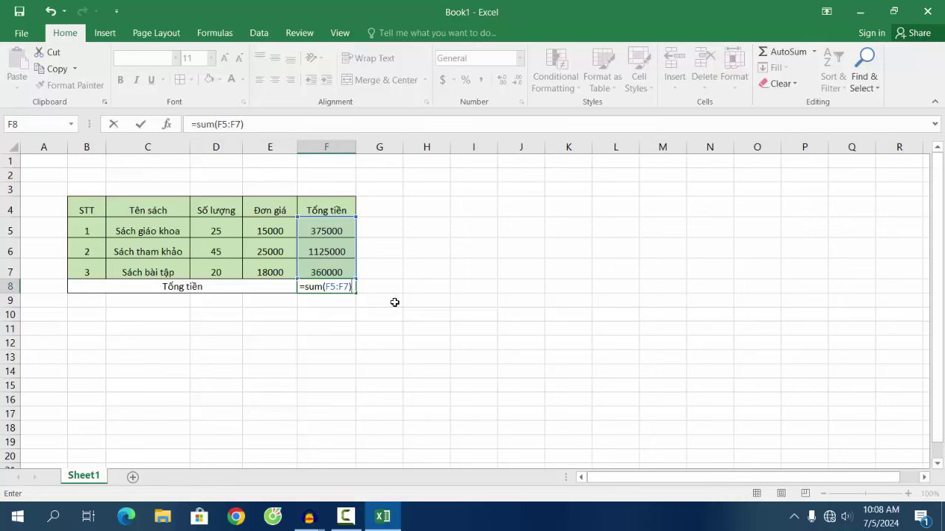
{"action": "key", "text": "Return"}
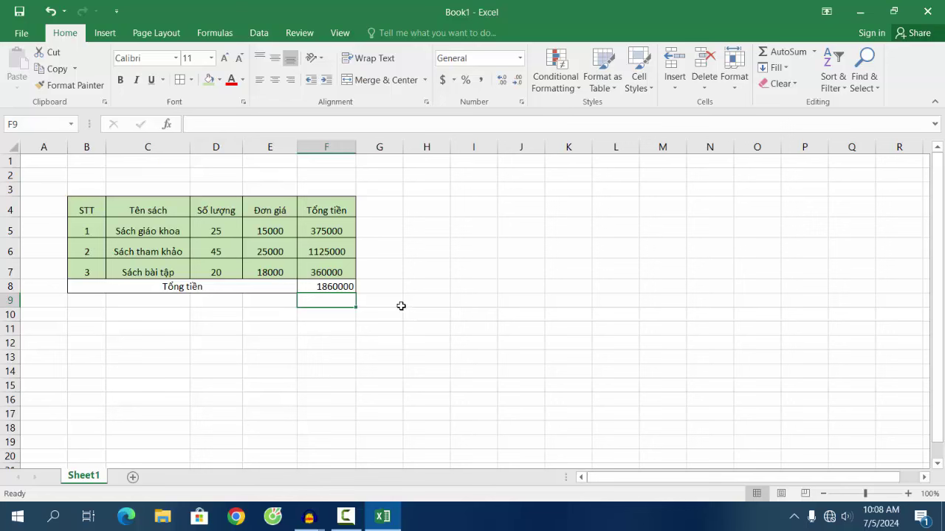
{"action": "left_click", "coordinate": [343, 290]}
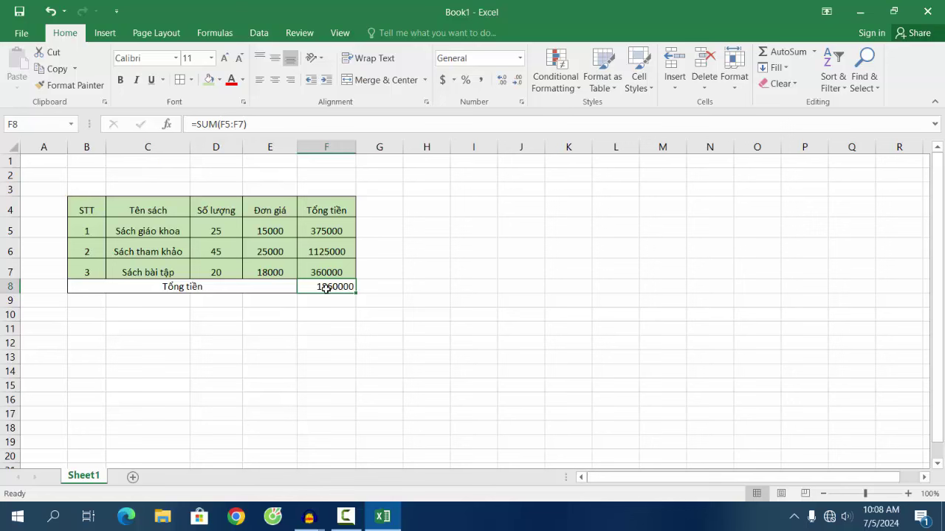
{"action": "left_click", "coordinate": [194, 288]}
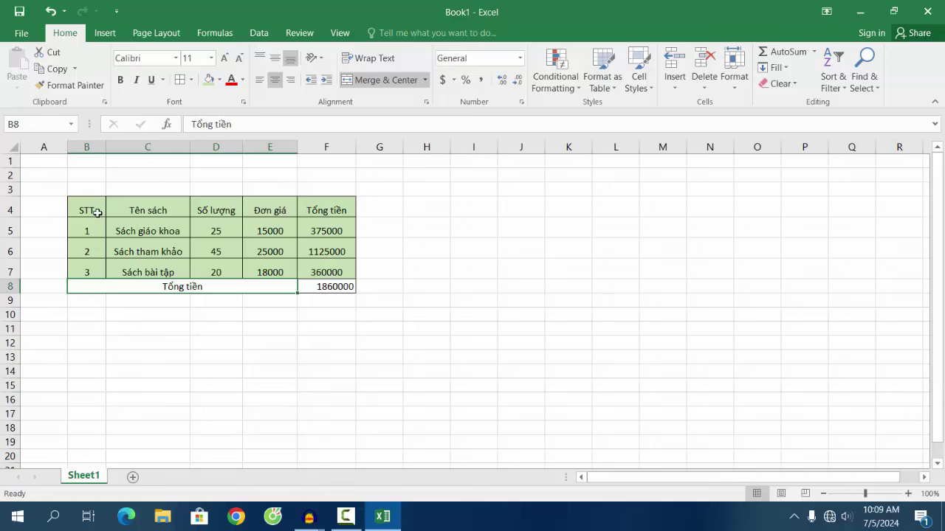
Set the table B4:F8 to Times New Roman, size 14.
{"action": "left_click_drag", "start_coordinate": [80, 209], "coordinate": [332, 287]}
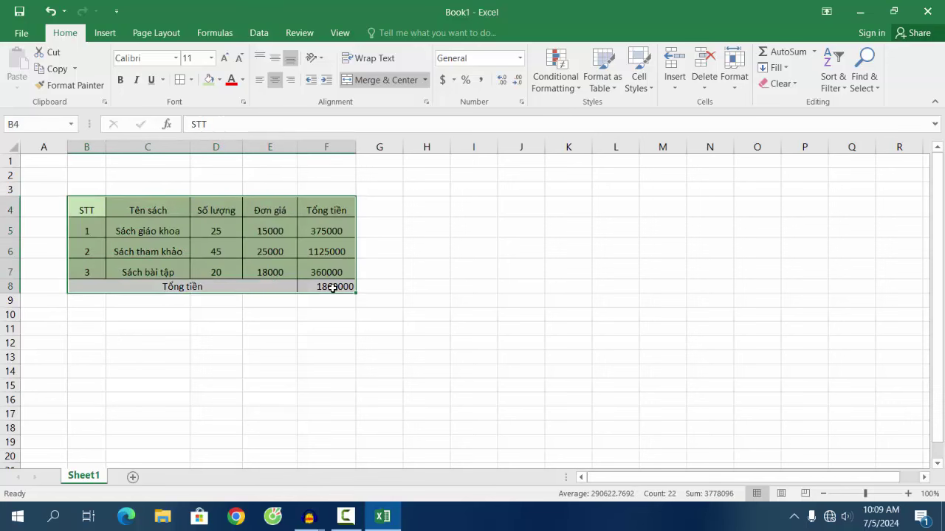
{"action": "left_click", "coordinate": [137, 58]}
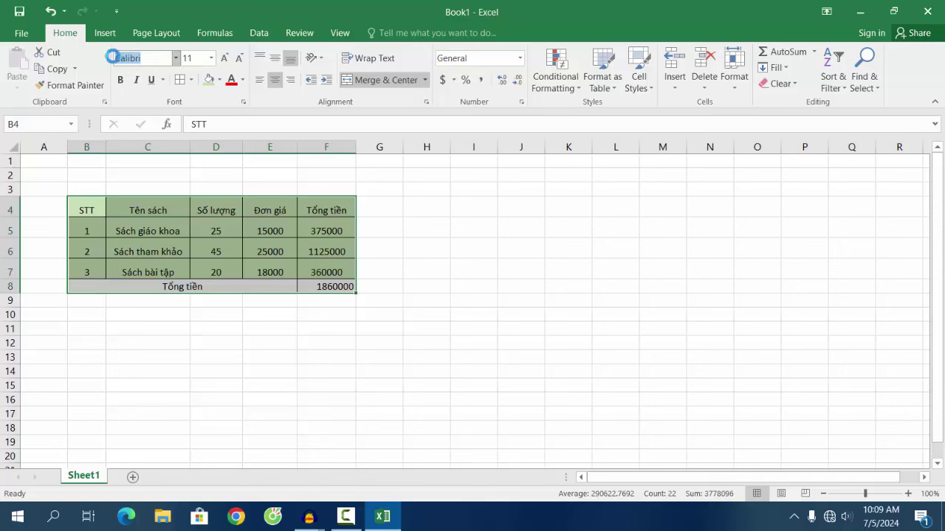
{"action": "type", "text": "Times New Ro"}
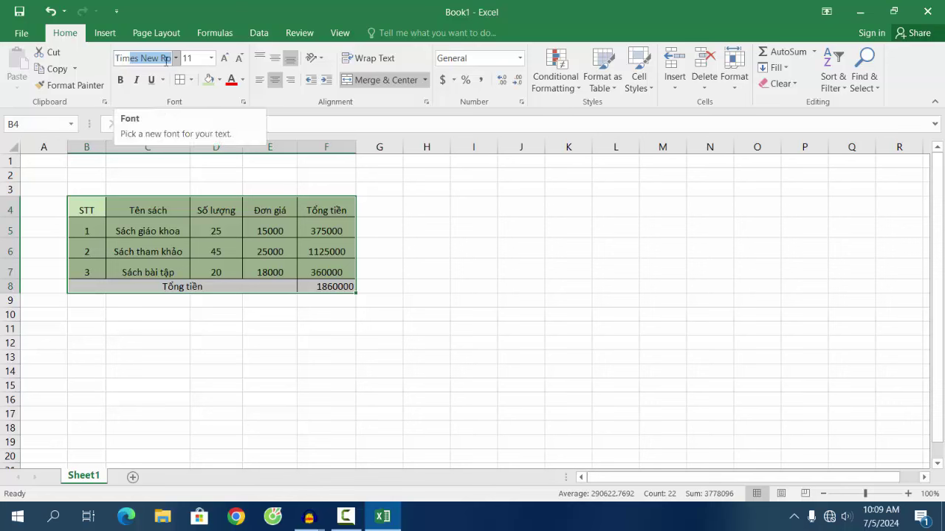
{"action": "key", "text": "Return"}
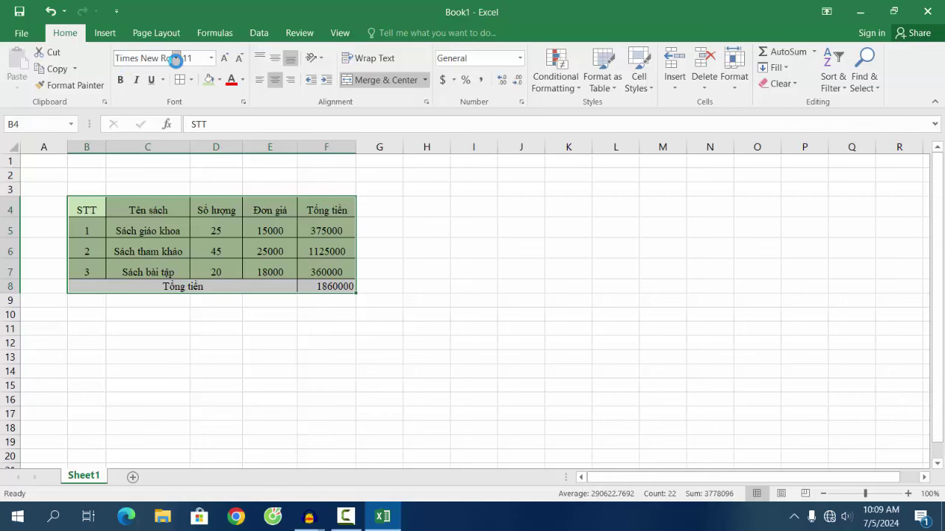
{"action": "left_click", "coordinate": [177, 59]}
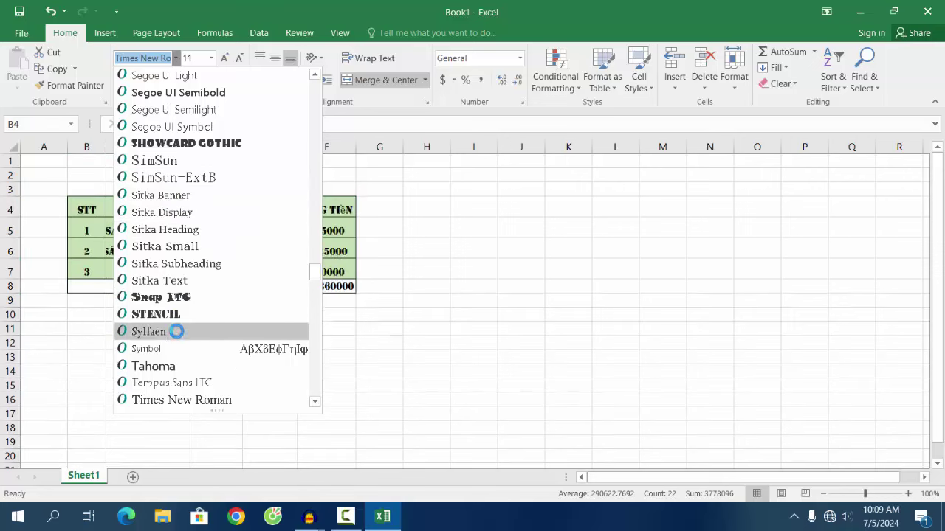
{"action": "left_click", "coordinate": [178, 402]}
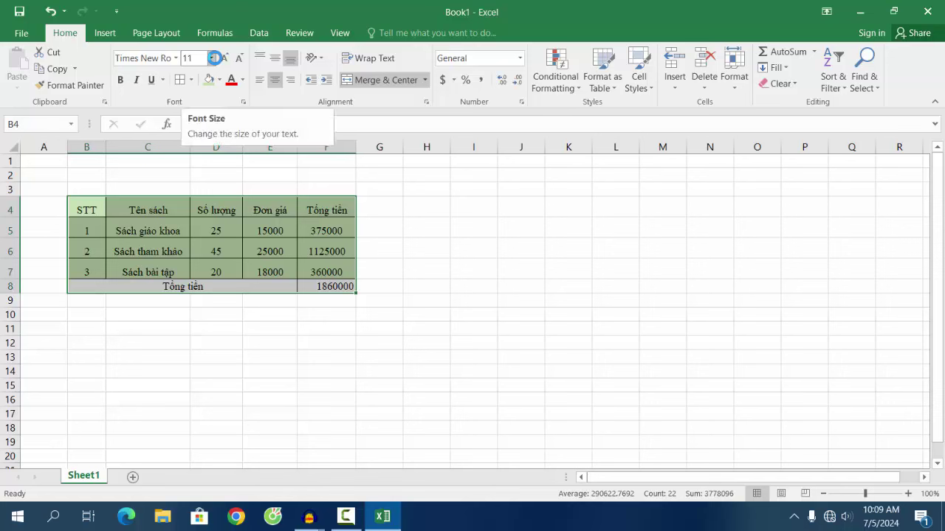
{"action": "left_click", "coordinate": [212, 58]}
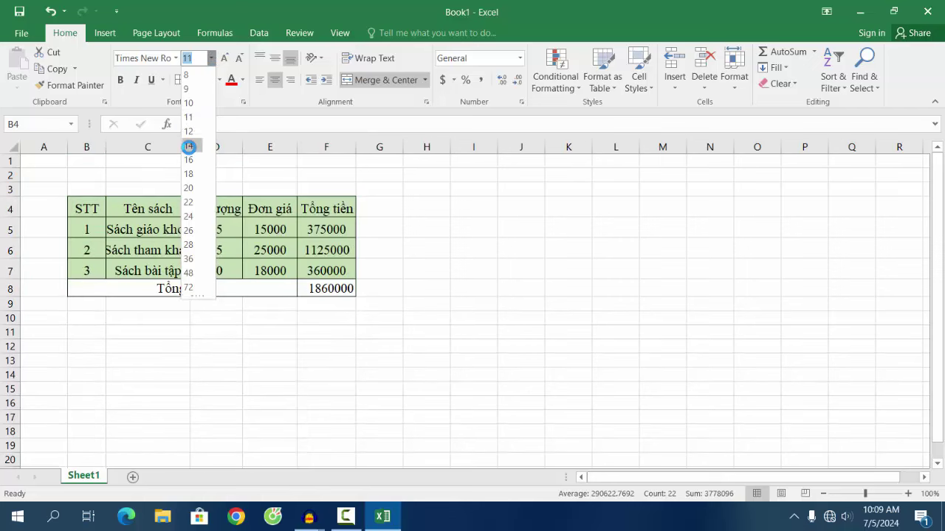
{"action": "left_click", "coordinate": [189, 145]}
{"action": "left_click", "coordinate": [293, 322]}
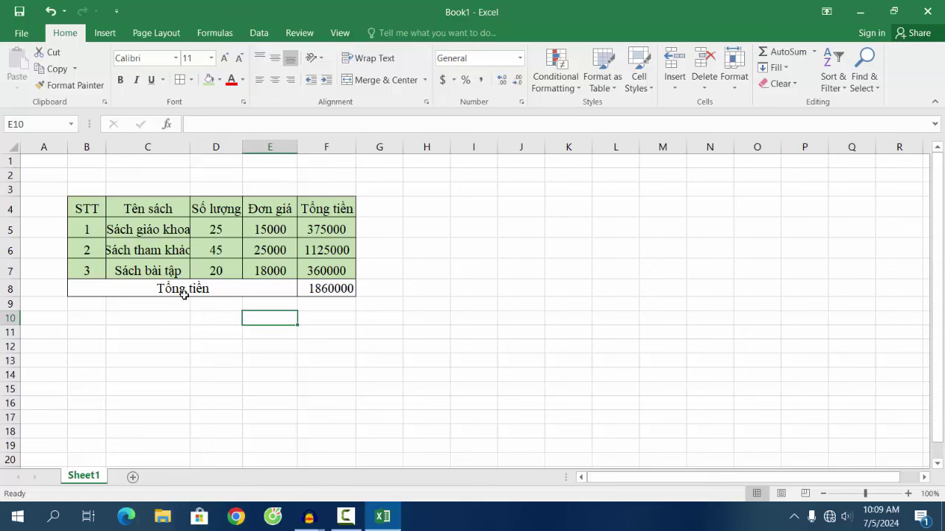
Widen column C so the book titles fit.
{"action": "left_click", "coordinate": [138, 230]}
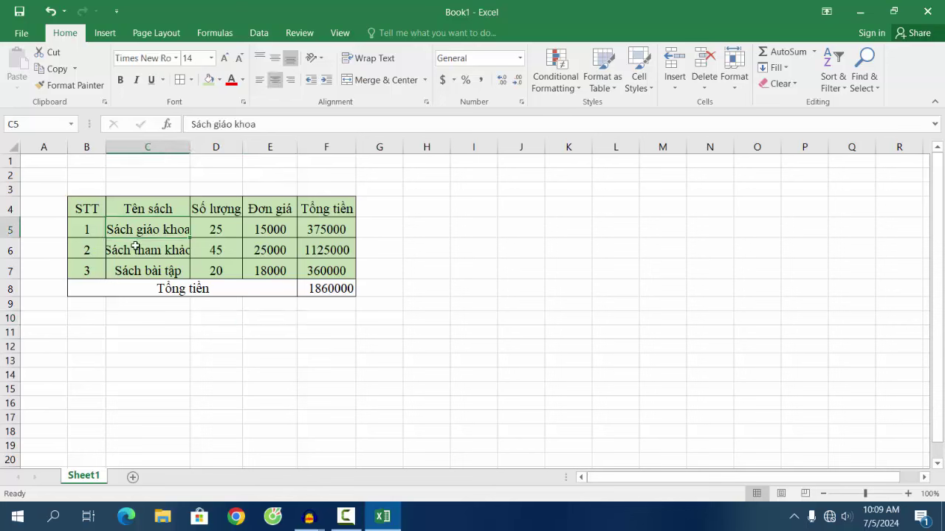
{"action": "left_click", "coordinate": [134, 251]}
{"action": "left_click", "coordinate": [135, 274]}
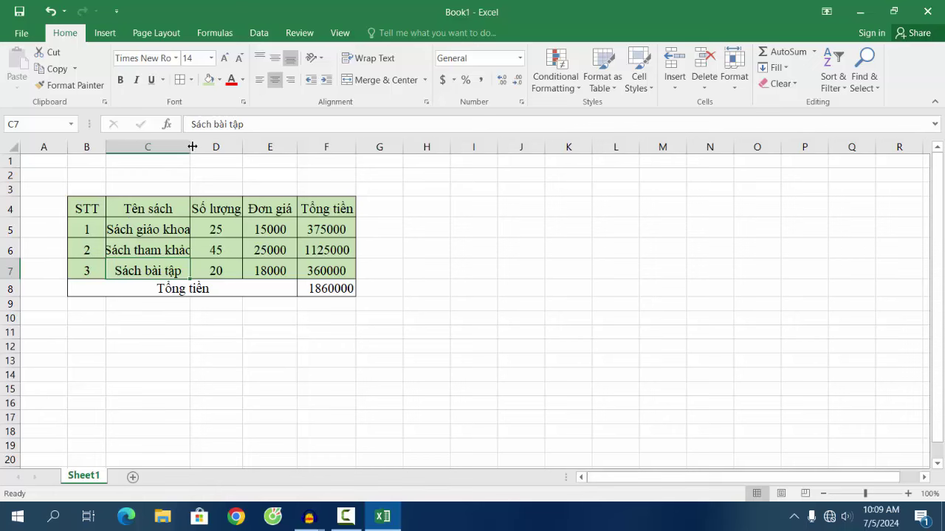
{"action": "left_click_drag", "start_coordinate": [192, 147], "coordinate": [320, 147]}
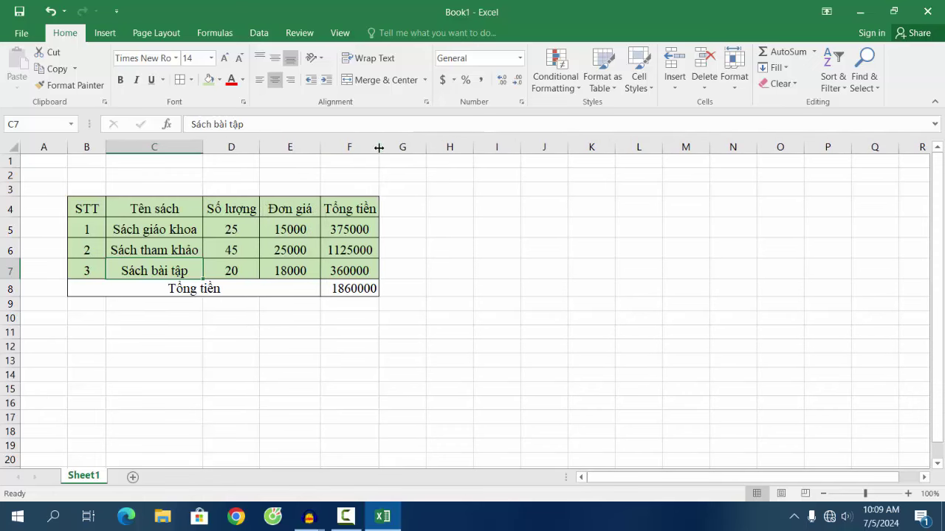
Widen column F and give table rows 4–8 a row height of 22.
{"action": "left_click_drag", "start_coordinate": [379, 147], "coordinate": [384, 146]}
{"action": "left_click_drag", "start_coordinate": [79, 217], "coordinate": [365, 288]}
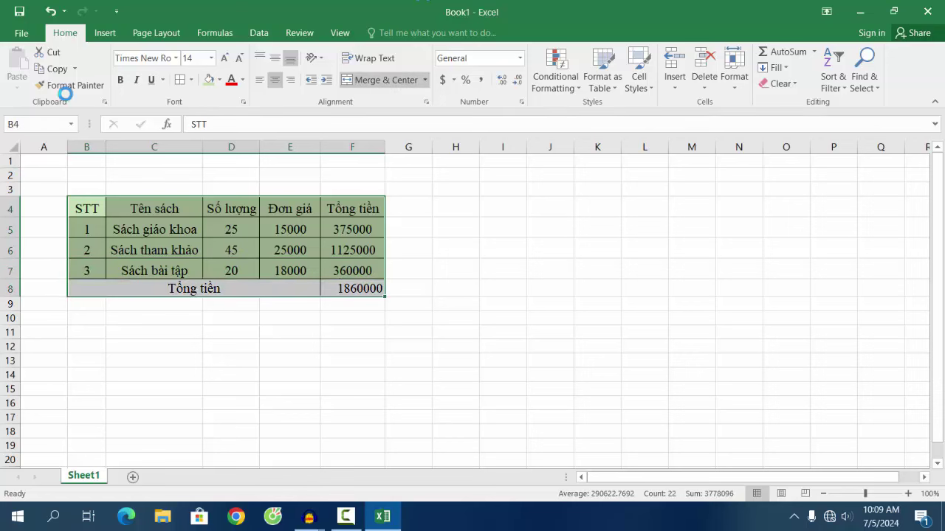
{"action": "left_click", "coordinate": [739, 84]}
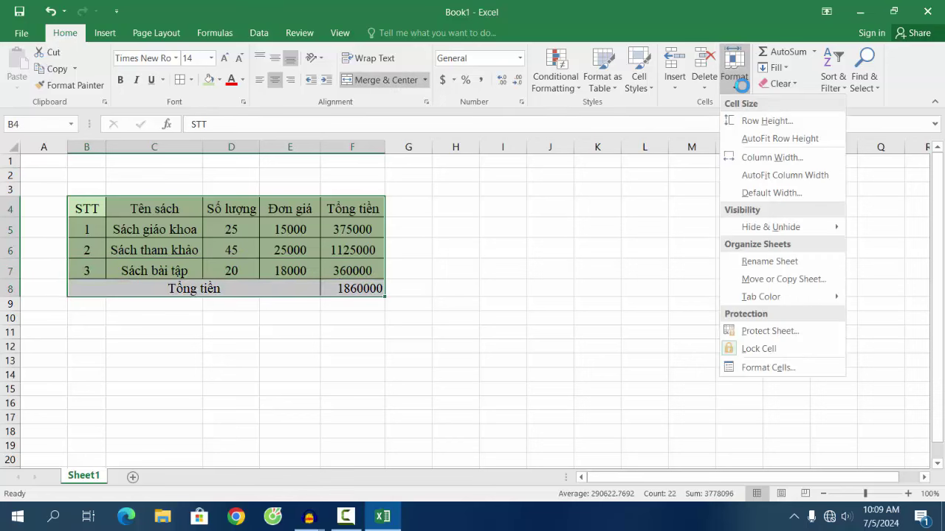
{"action": "left_click", "coordinate": [767, 121]}
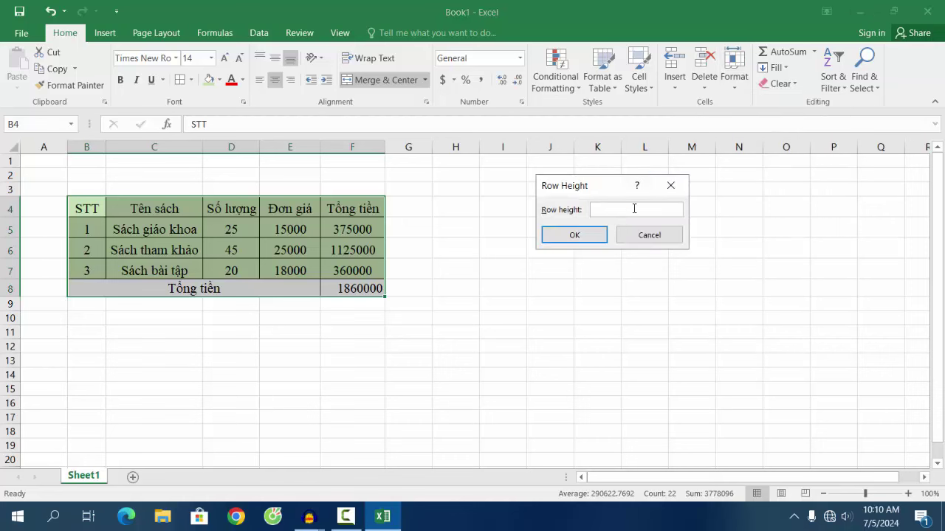
{"action": "type", "text": "22"}
{"action": "left_click", "coordinate": [582, 236]}
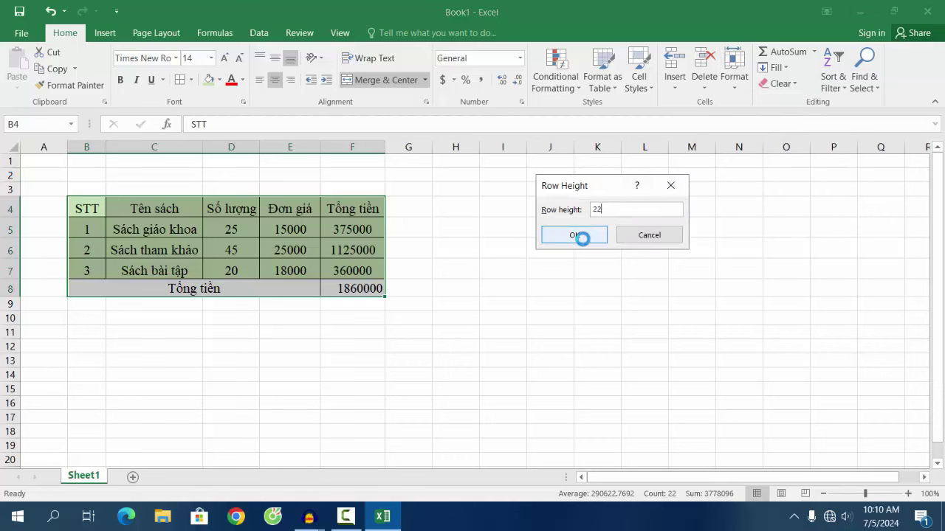
{"action": "left_click", "coordinate": [527, 274]}
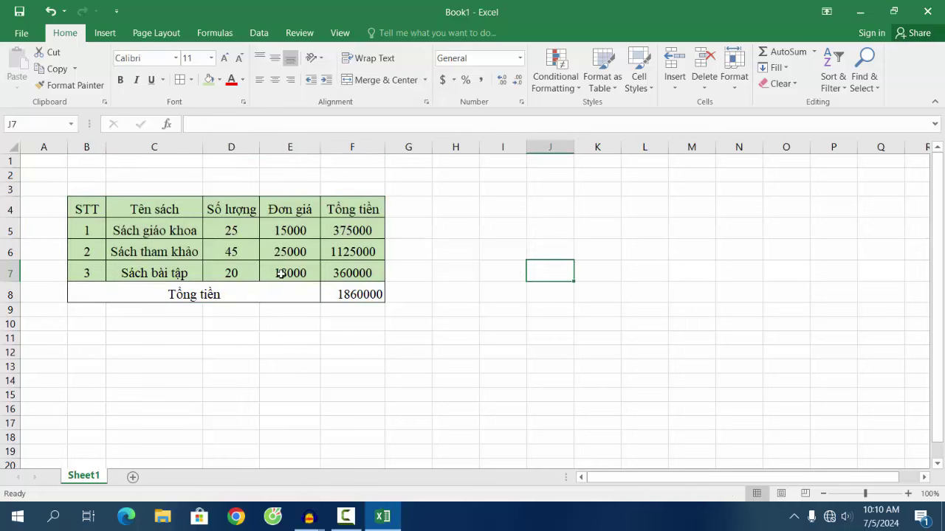
Adjust the row height again, then check the total row F8 without changing it.
{"action": "left_click", "coordinate": [734, 76]}
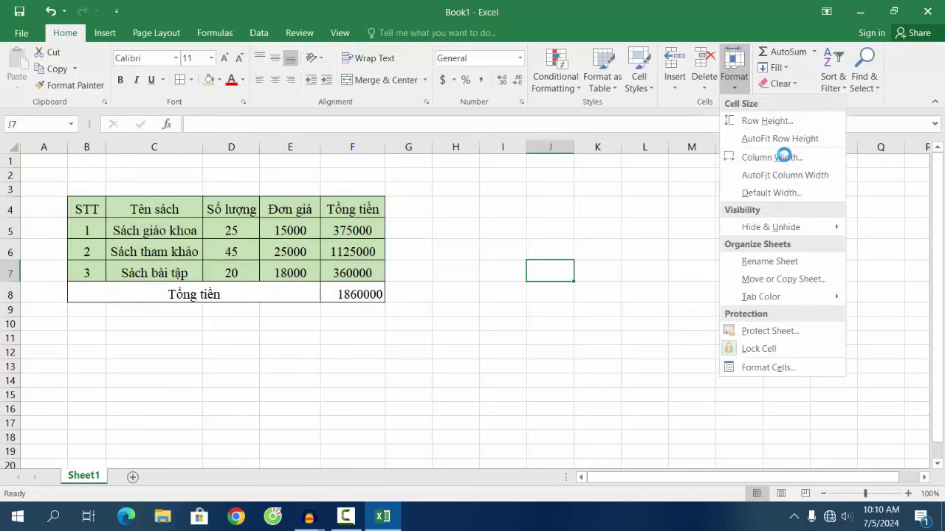
{"action": "left_click", "coordinate": [766, 121]}
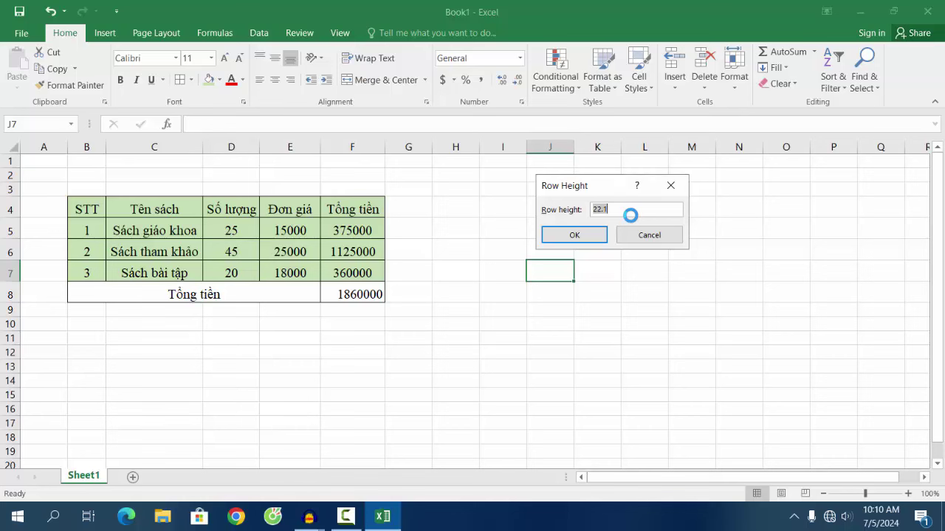
{"action": "key", "text": "BackSpace"}
{"action": "key", "text": "Return"}
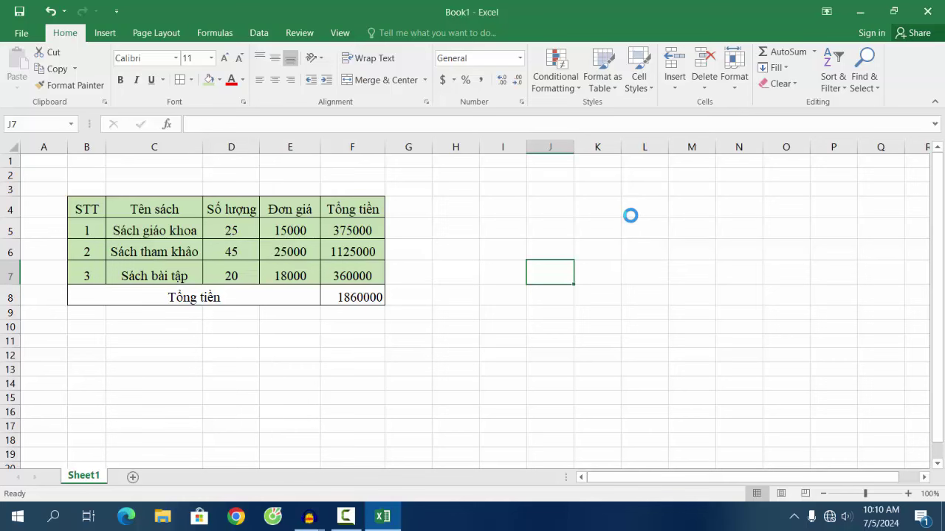
{"action": "left_click", "coordinate": [351, 298]}
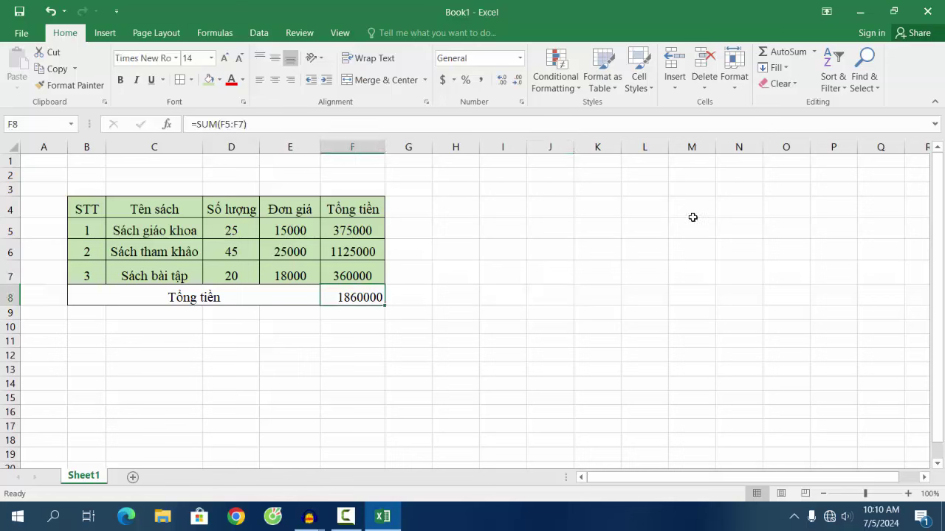
{"action": "left_click", "coordinate": [734, 74]}
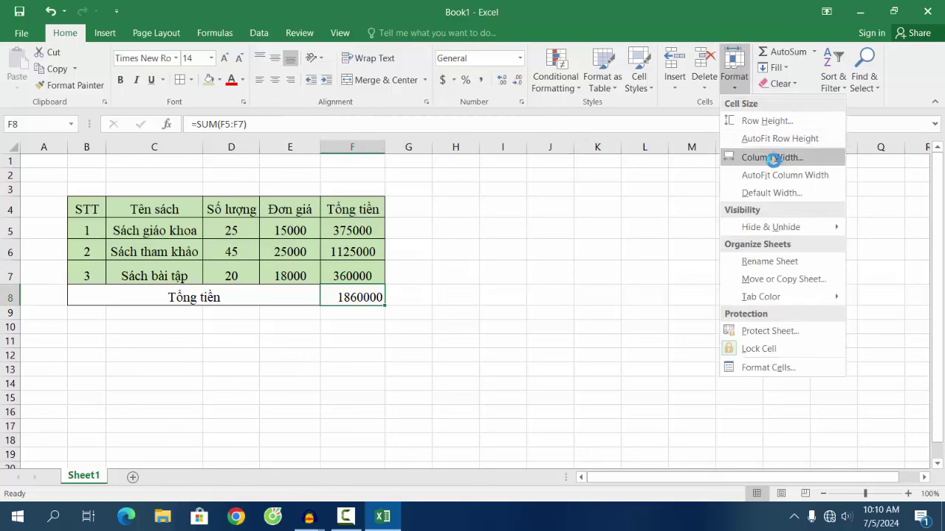
{"action": "left_click", "coordinate": [774, 158]}
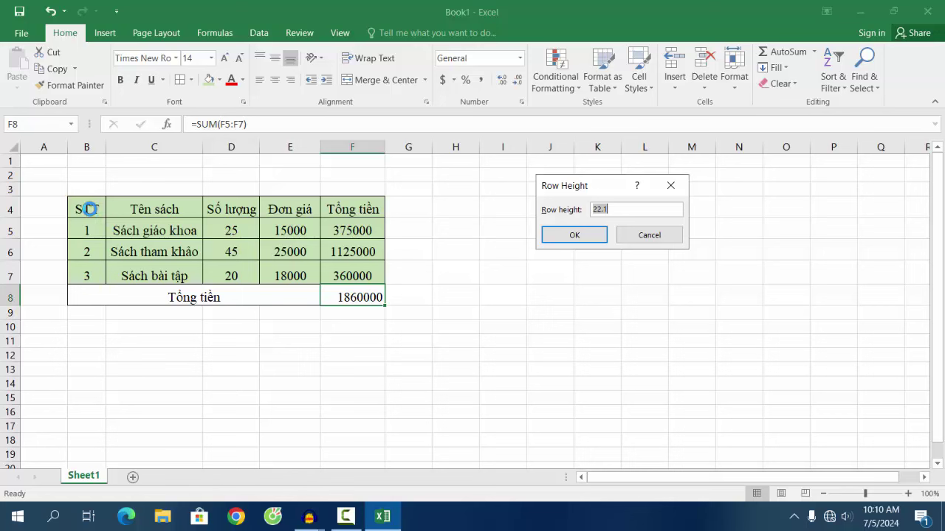
{"action": "left_click", "coordinate": [671, 185]}
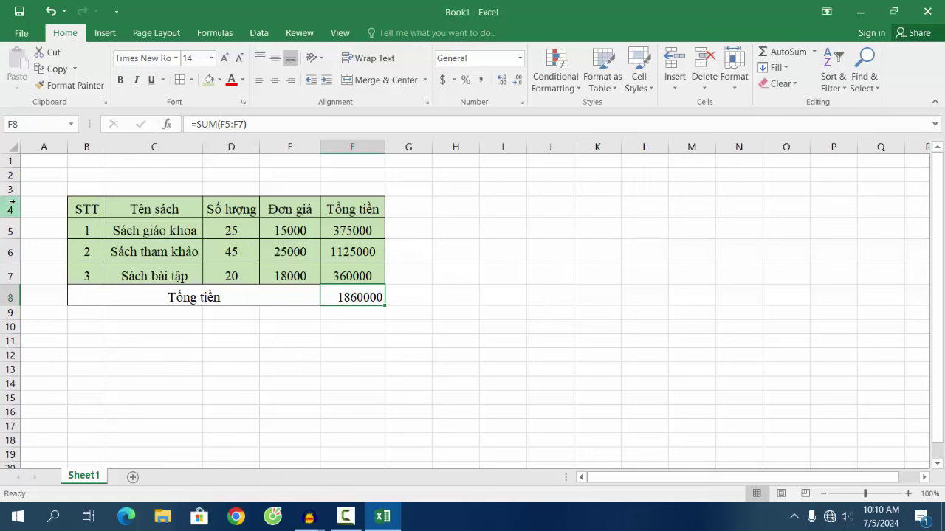
Set rows 4–8 of the table to a row height of 24.
{"action": "left_click_drag", "start_coordinate": [75, 209], "coordinate": [344, 295]}
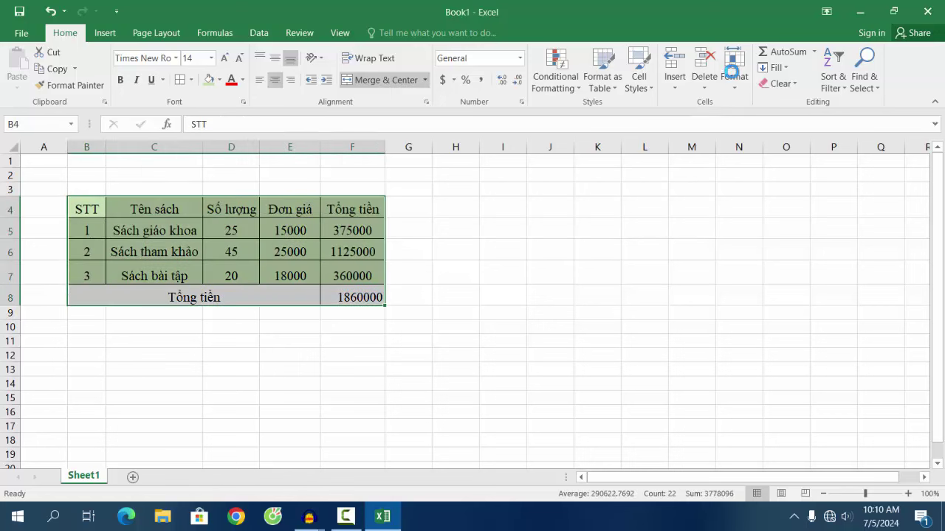
{"action": "left_click", "coordinate": [745, 76]}
{"action": "left_click", "coordinate": [753, 120]}
{"action": "type", "text": "24"}
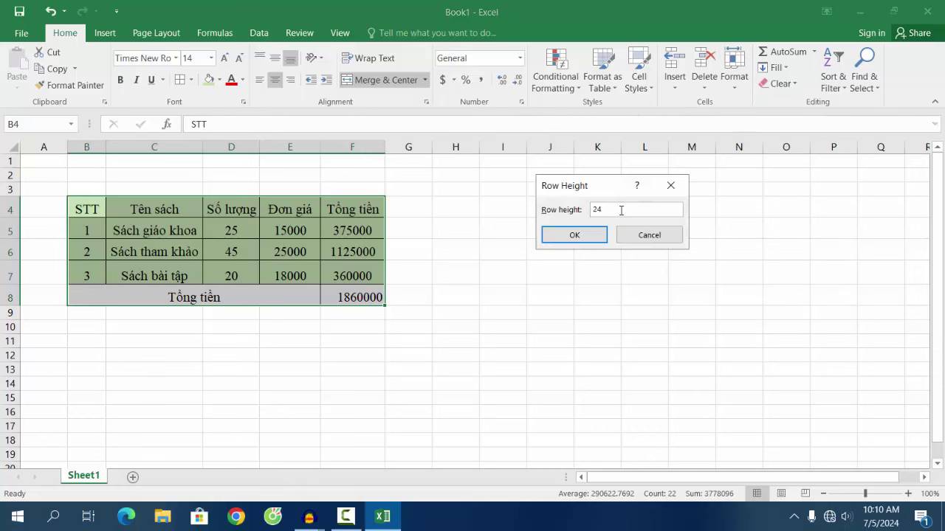
{"action": "left_click", "coordinate": [572, 234]}
{"action": "left_click", "coordinate": [494, 286]}
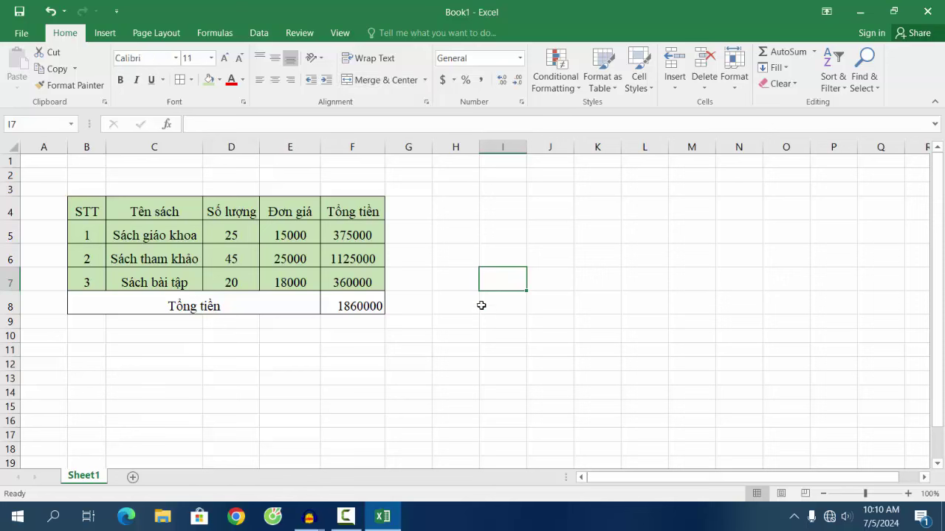
{"action": "left_click", "coordinate": [232, 313]}
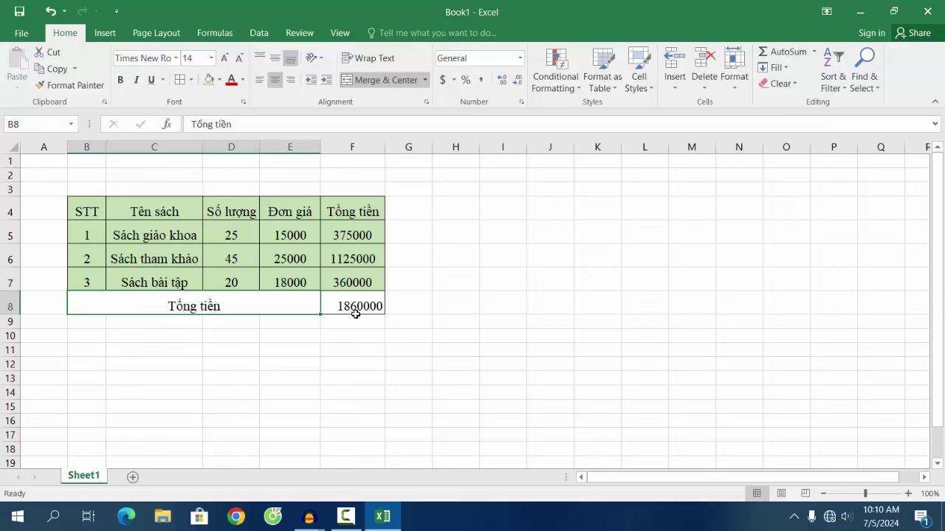
{"action": "left_click", "coordinate": [85, 215]}
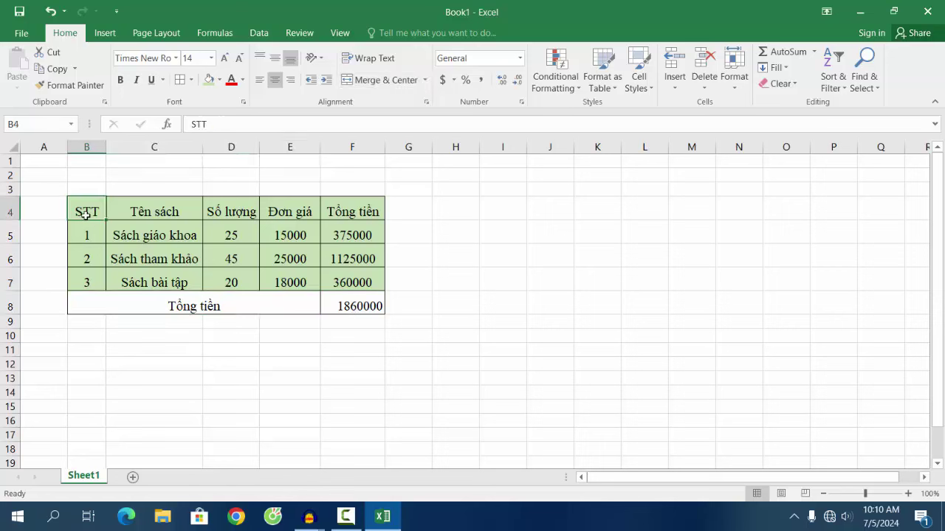
Set B4:F8 to Center horizontal and Center vertical alignment in Format Cells.
{"action": "left_click_drag", "start_coordinate": [92, 212], "coordinate": [358, 302]}
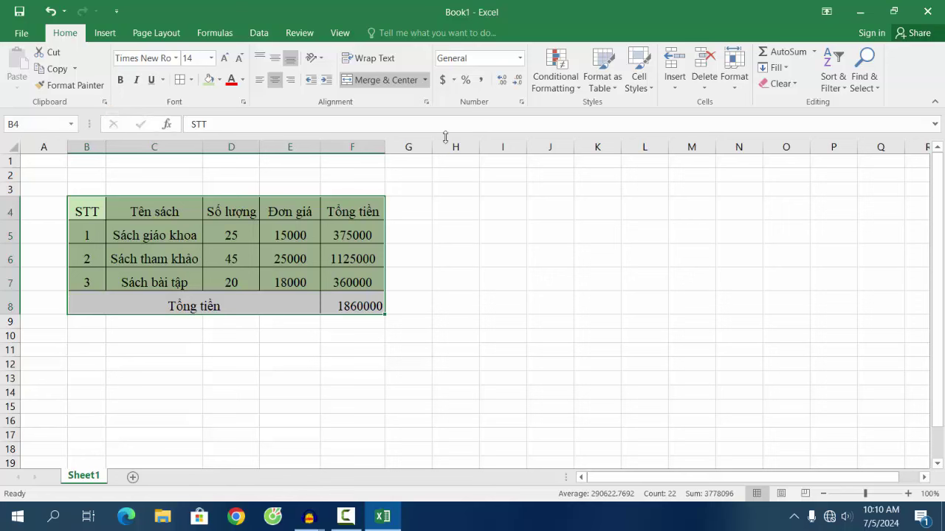
{"action": "right_click", "coordinate": [301, 227]}
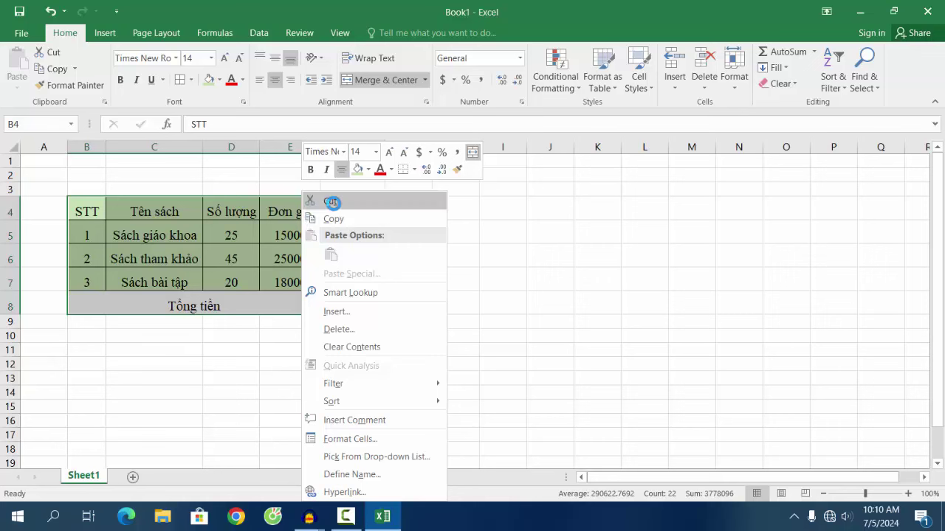
{"action": "left_click", "coordinate": [361, 440]}
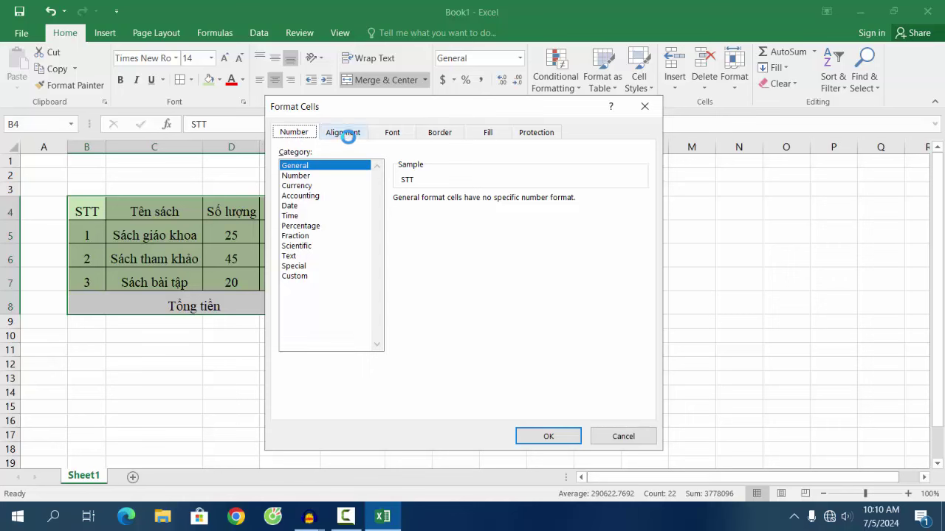
{"action": "left_click", "coordinate": [345, 132]}
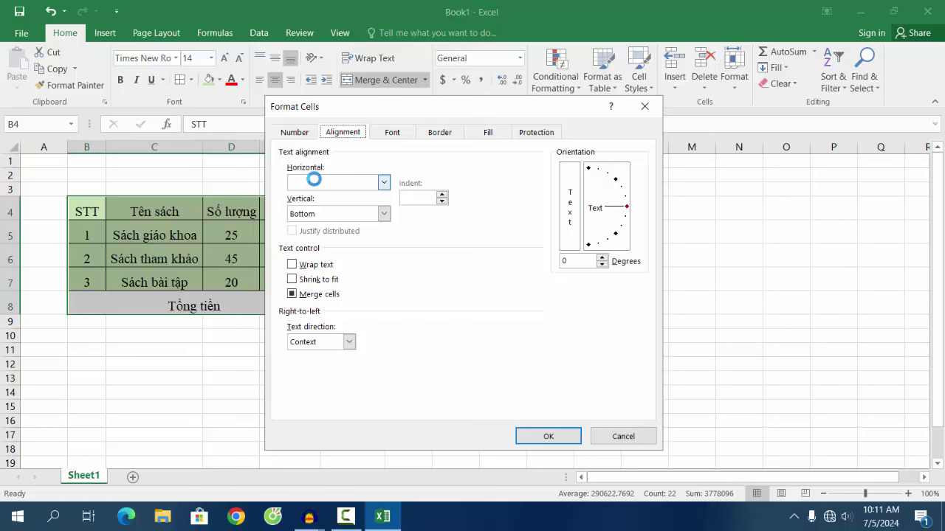
{"action": "left_click", "coordinate": [383, 183]}
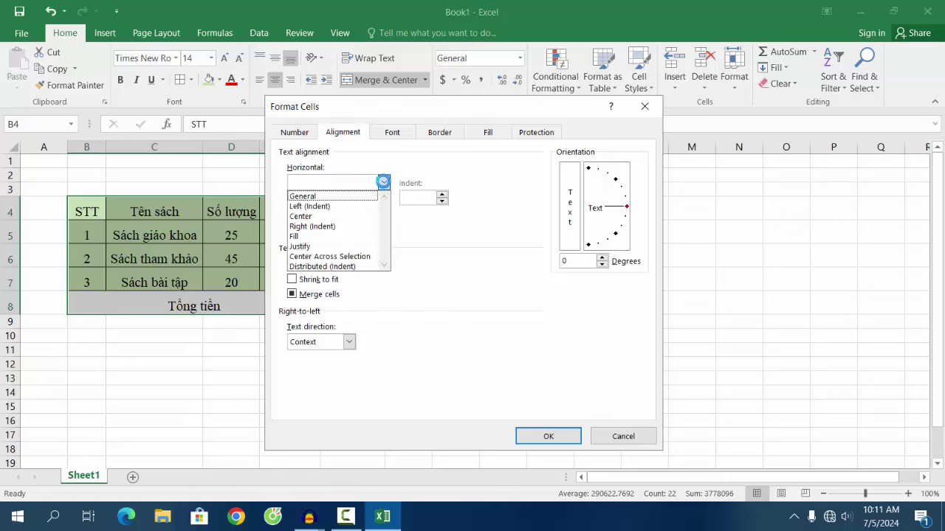
{"action": "left_click", "coordinate": [311, 214]}
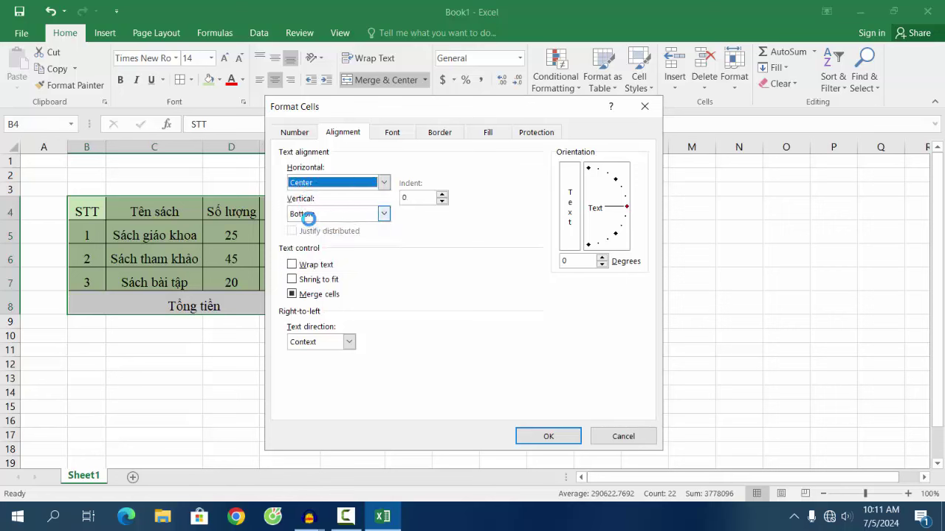
{"action": "left_click", "coordinate": [385, 214]}
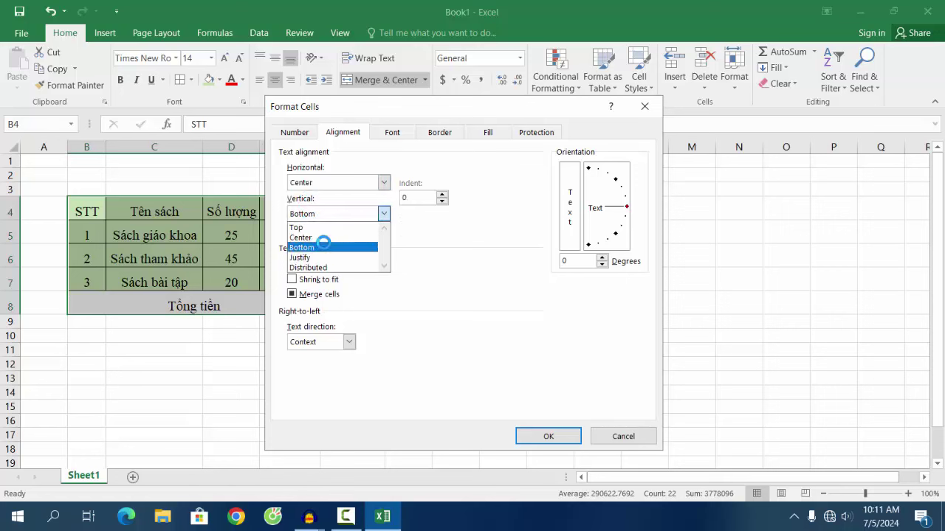
{"action": "left_click", "coordinate": [320, 238]}
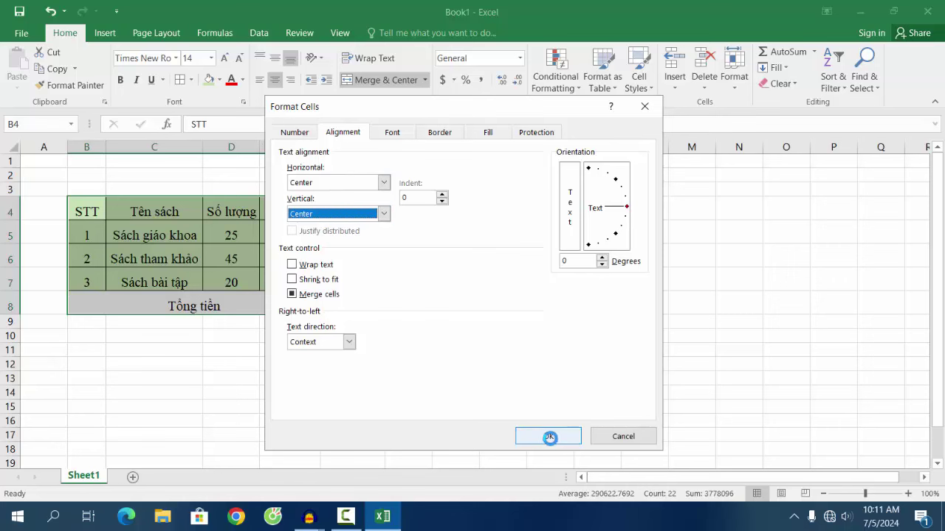
{"action": "left_click", "coordinate": [547, 437]}
{"action": "left_click", "coordinate": [447, 314]}
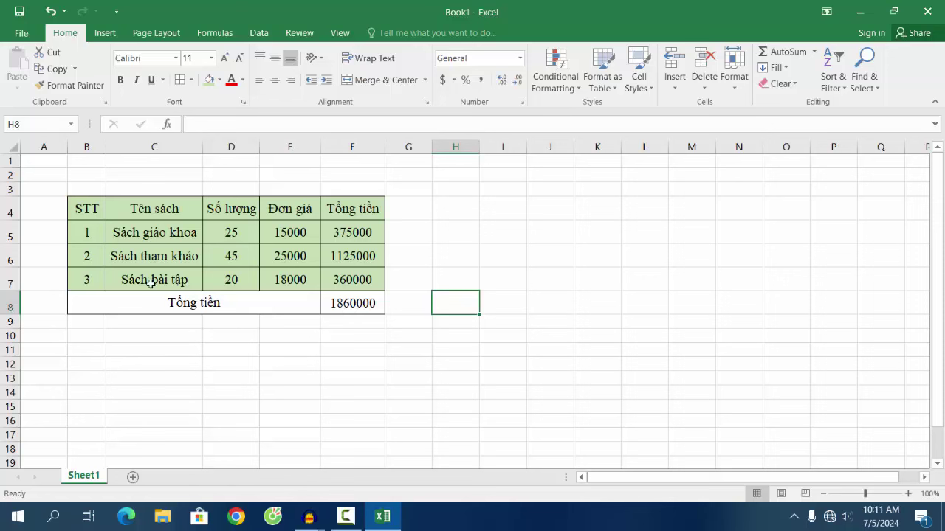
Left-align the book names in C5:C7 and make header row B4:F4 bold.
{"action": "left_click_drag", "start_coordinate": [153, 226], "coordinate": [152, 279]}
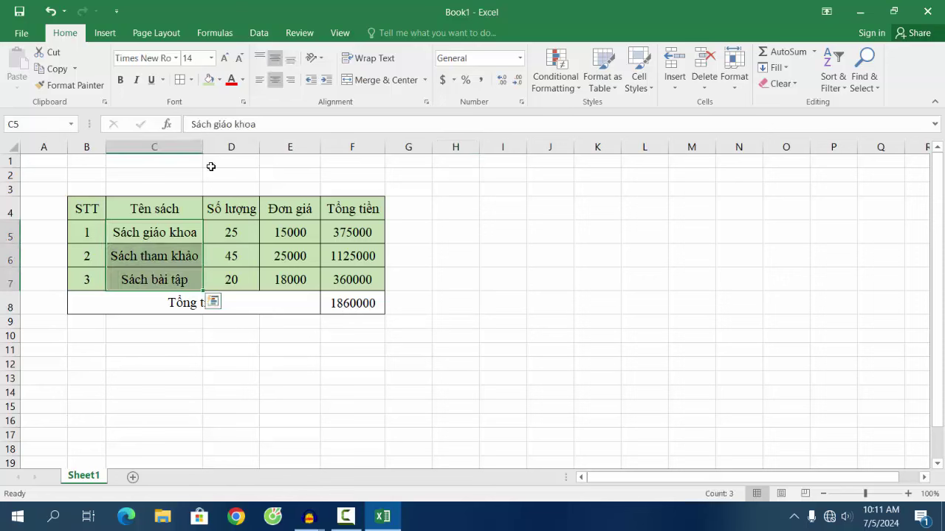
{"action": "left_click", "coordinate": [260, 82]}
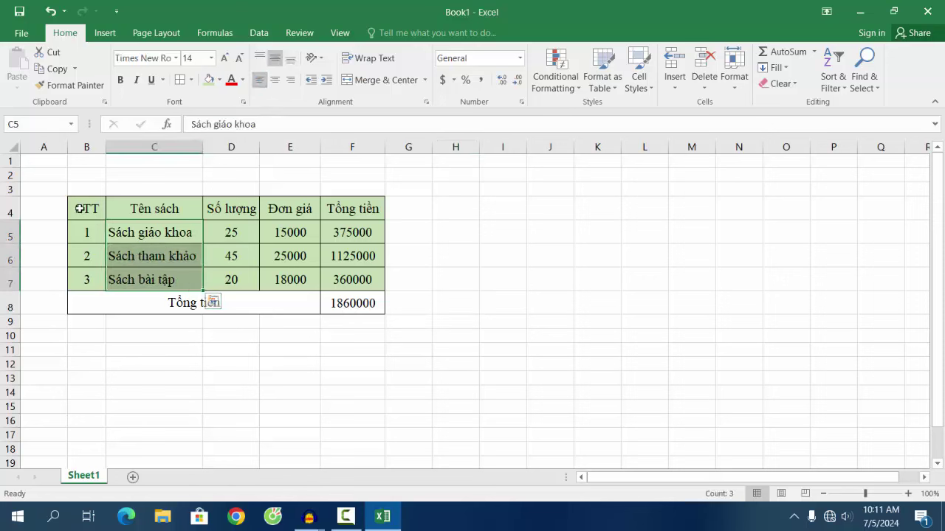
{"action": "left_click_drag", "start_coordinate": [82, 209], "coordinate": [352, 210]}
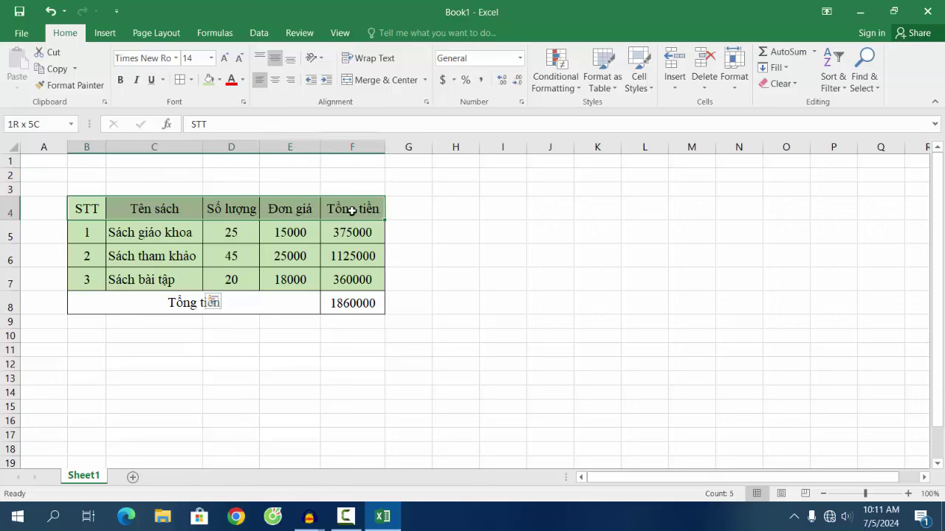
{"action": "left_click", "coordinate": [122, 80]}
{"action": "left_click", "coordinate": [548, 261]}
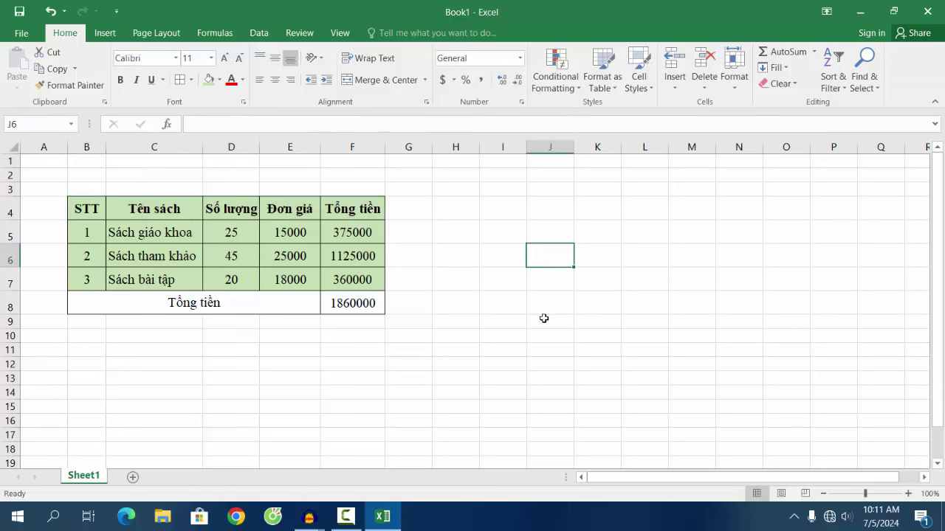
Make the merged Tổng tiền label bold, leaving it non-italic.
{"action": "left_click", "coordinate": [189, 305]}
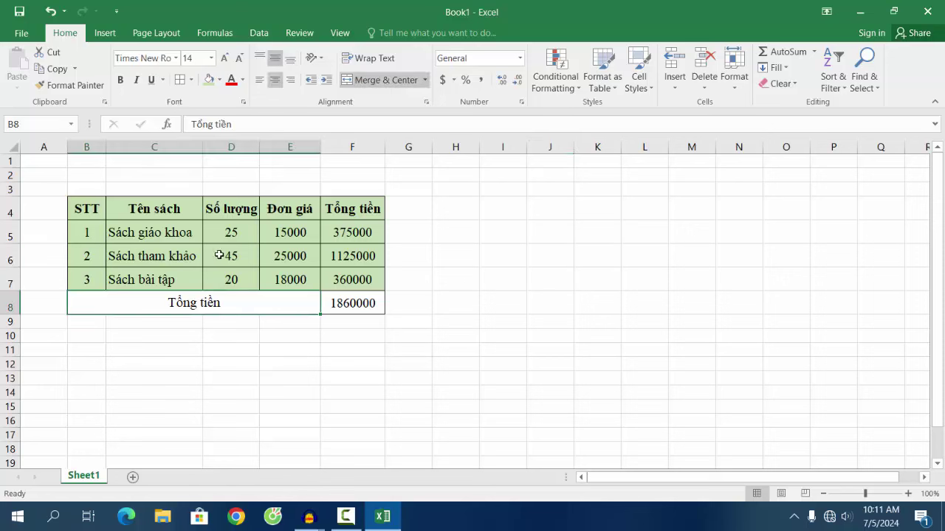
{"action": "left_click", "coordinate": [127, 80]}
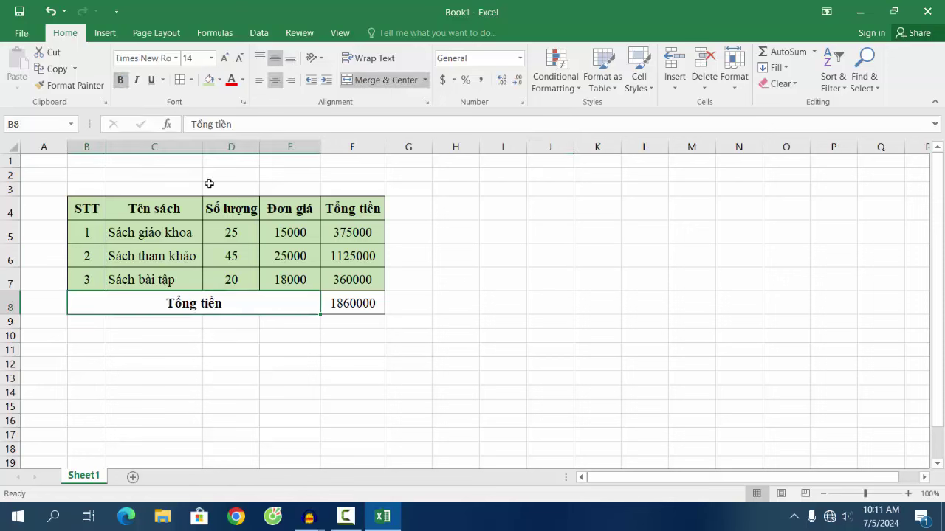
{"action": "left_click", "coordinate": [139, 80]}
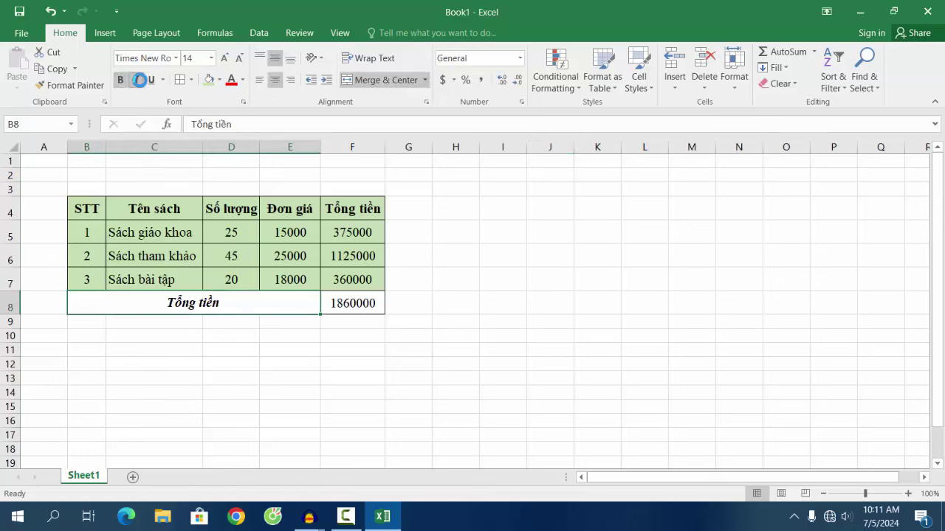
{"action": "left_click", "coordinate": [139, 80]}
{"action": "left_click", "coordinate": [500, 314]}
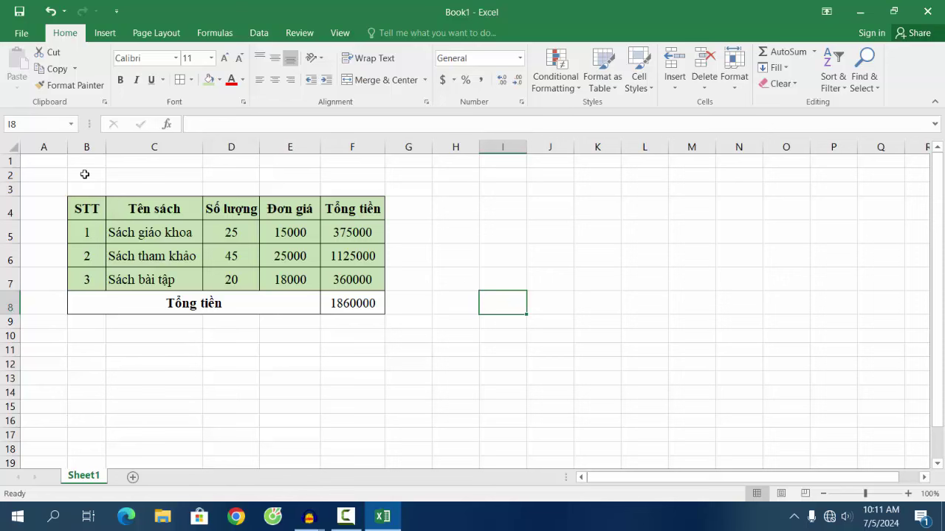
Merge and centre B2:F2 and enter the title DANH MỤC TÀI LIỆU.
{"action": "mouse_move", "coordinate": [85, 174]}
{"action": "left_mouse_down"}
{"action": "mouse_move", "coordinate": [358, 174]}
{"action": "mouse_move", "coordinate": [93, 175]}
{"action": "mouse_move", "coordinate": [115, 177]}
{"action": "left_mouse_up"}
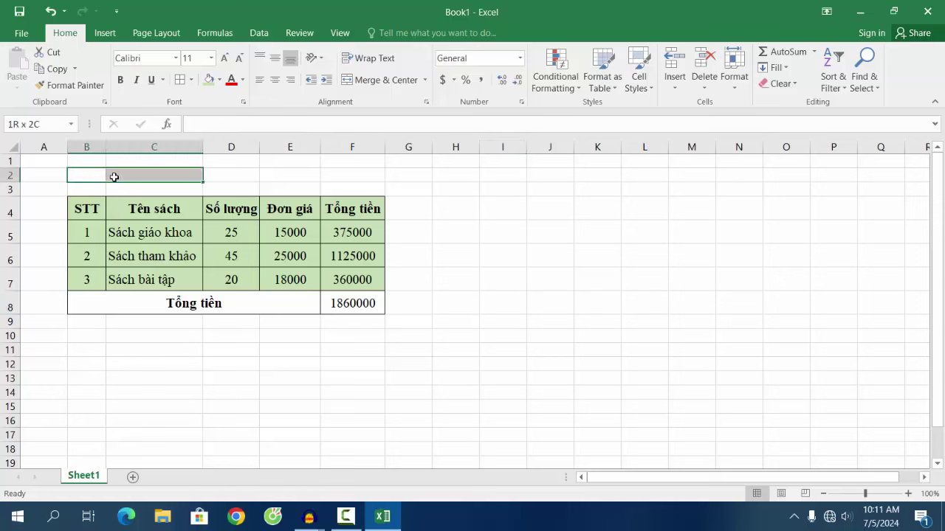
{"action": "left_click_drag", "start_coordinate": [223, 177], "coordinate": [362, 177]}
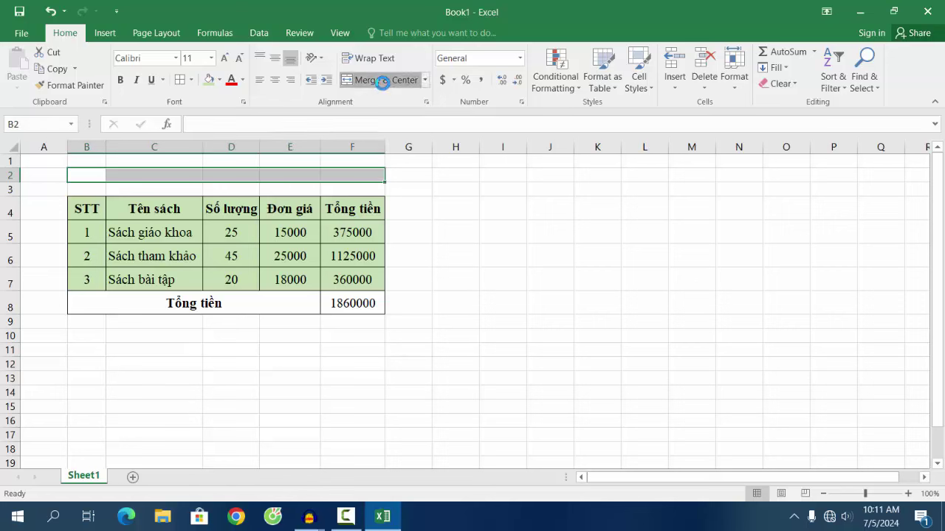
{"action": "left_click", "coordinate": [380, 80]}
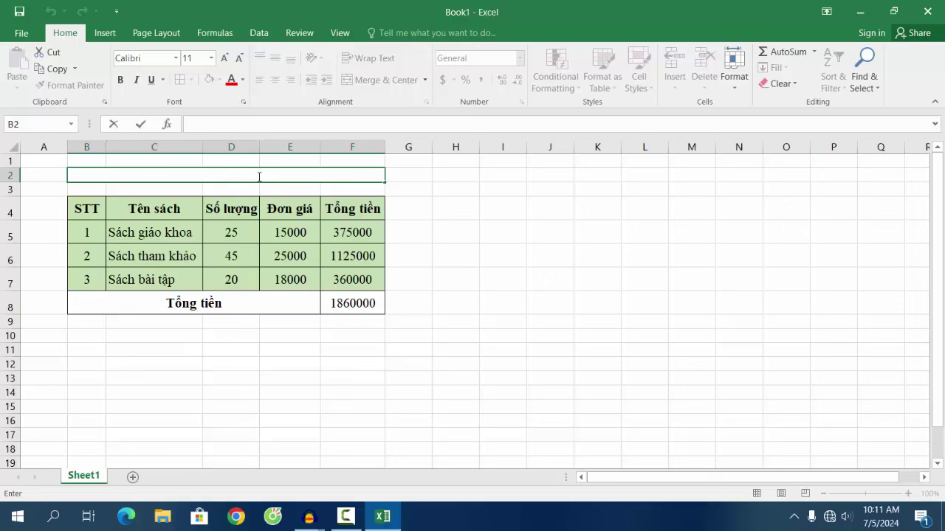
{"action": "type", "text": "DANH "}
{"action": "type", "text": "MỤC SA"}
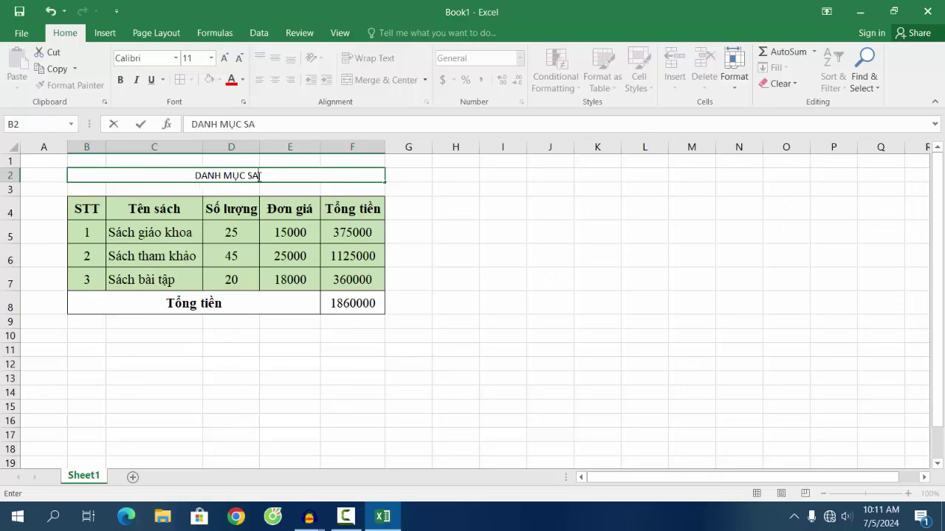
{"action": "key", "text": "BackSpace"}
{"action": "key", "text": "BackSpace"}
{"action": "type", "text": "TÀI"}
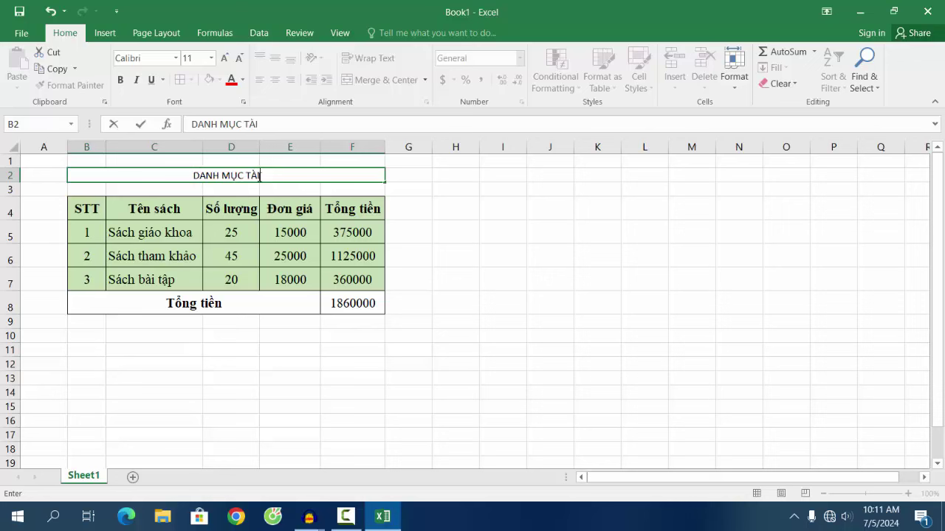
{"action": "type", "text": " LIỆU"}
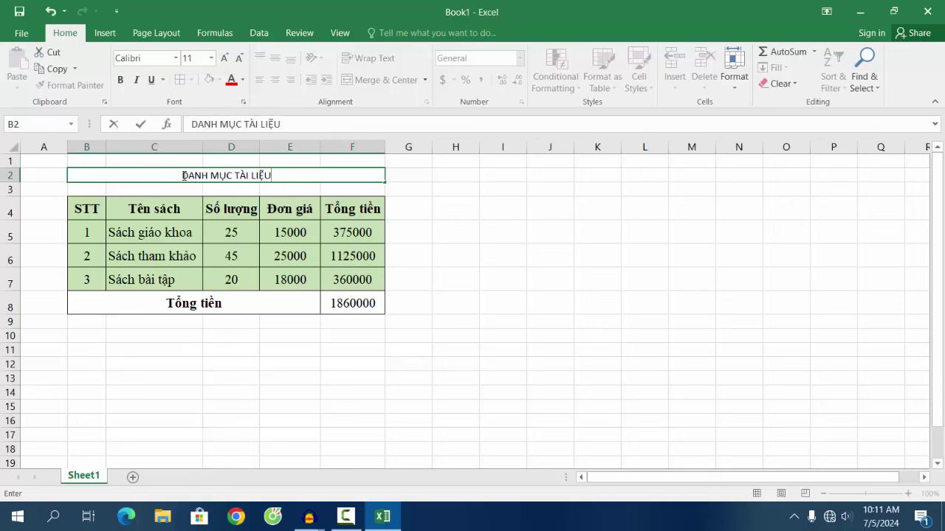
Format the title as bold Times New Roman 14 and adjust row 3's height.
{"action": "left_click", "coordinate": [160, 62]}
{"action": "type", "text": "Times New Ro"}
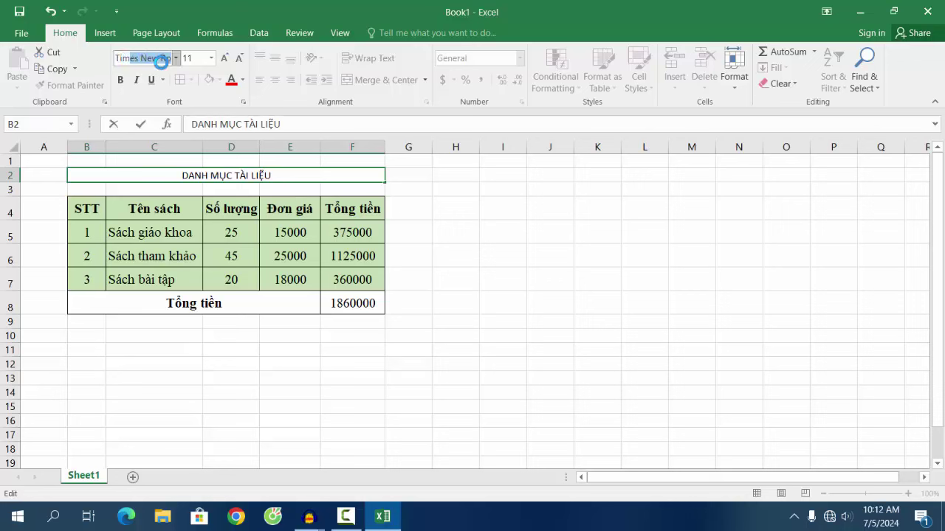
{"action": "key", "text": "Return"}
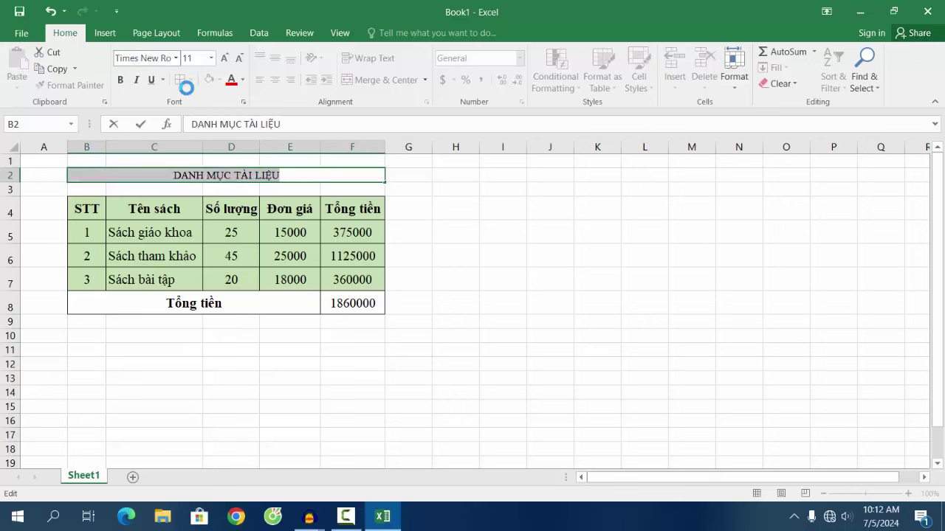
{"action": "left_click", "coordinate": [212, 58]}
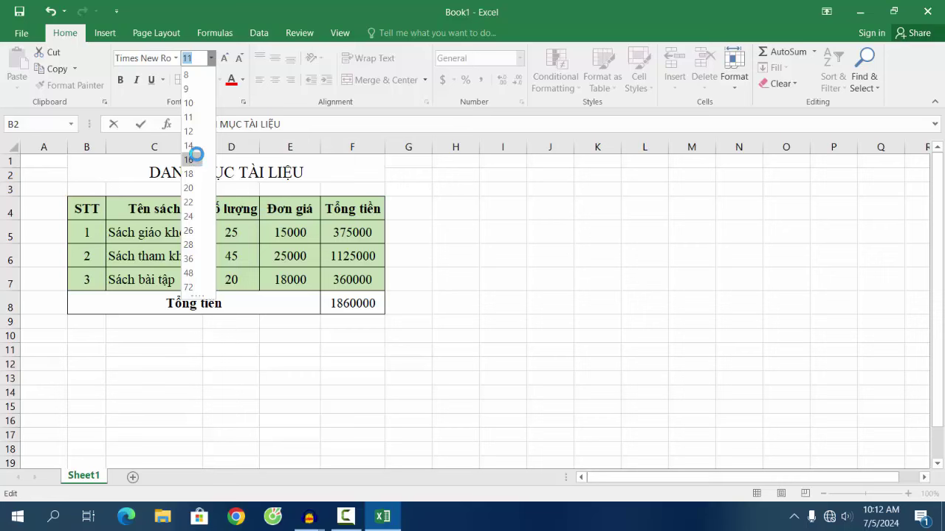
{"action": "left_click", "coordinate": [199, 146]}
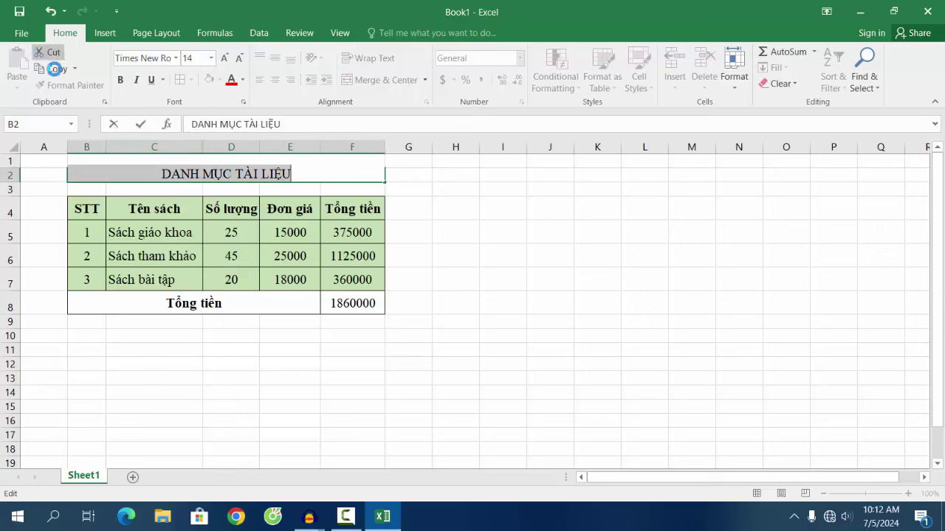
{"action": "left_click", "coordinate": [120, 79]}
{"action": "left_click", "coordinate": [507, 348]}
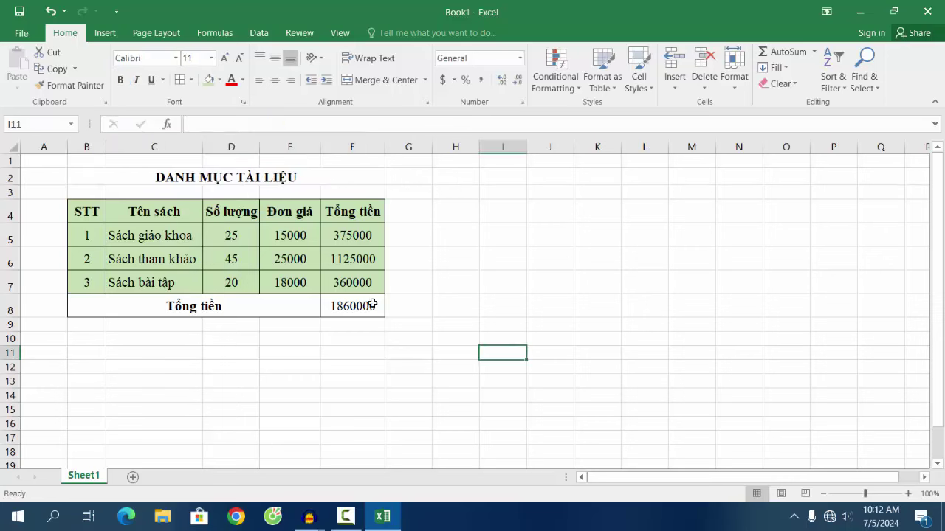
{"action": "left_click_drag", "start_coordinate": [13, 200], "coordinate": [16, 189]}
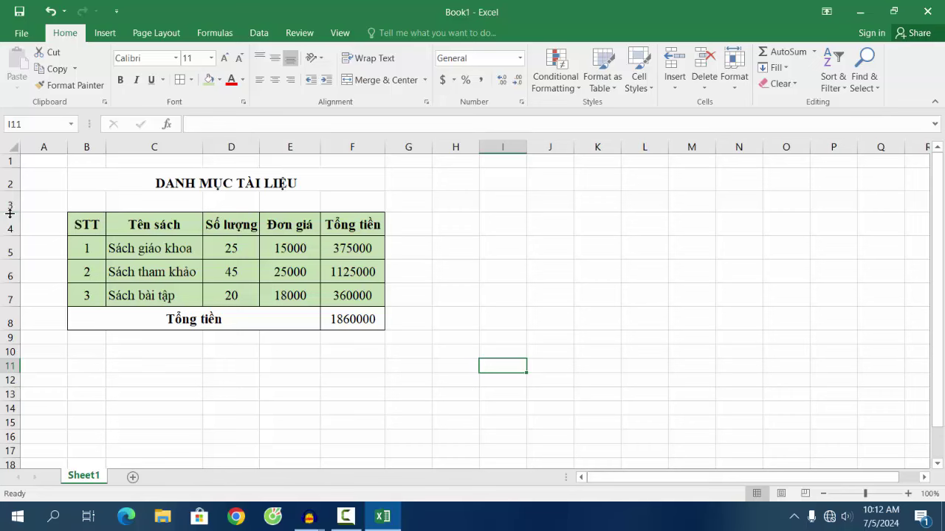
{"action": "left_click_drag", "start_coordinate": [11, 212], "coordinate": [10, 208]}
{"action": "scroll", "coordinate": [425, 361], "scroll_direction": "down", "scroll_amount": 1}
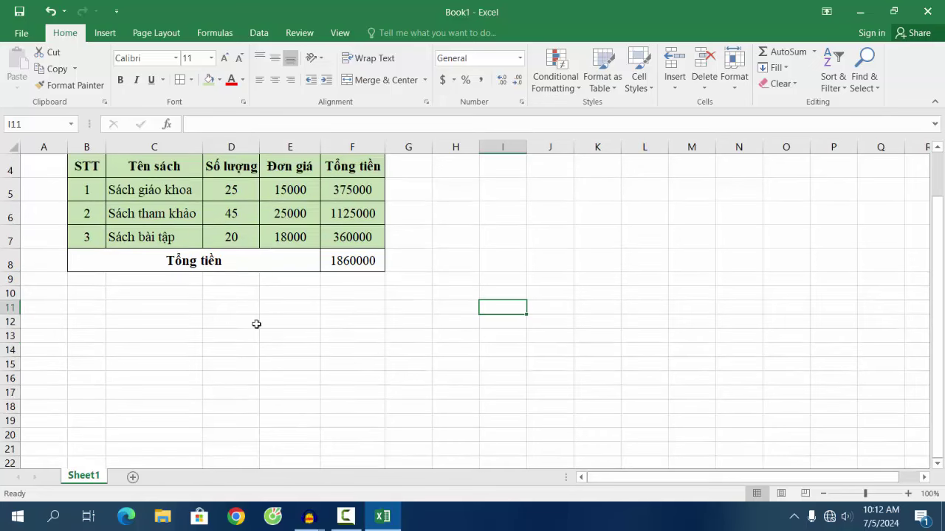
Merge D10:F10 and enter the label Người lập.
{"action": "left_click_drag", "start_coordinate": [220, 294], "coordinate": [361, 294]}
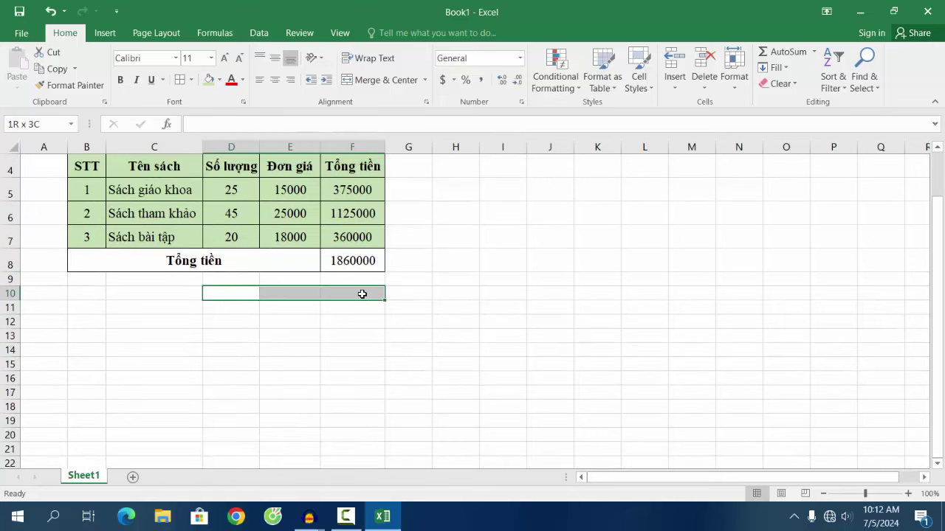
{"action": "left_click", "coordinate": [284, 310]}
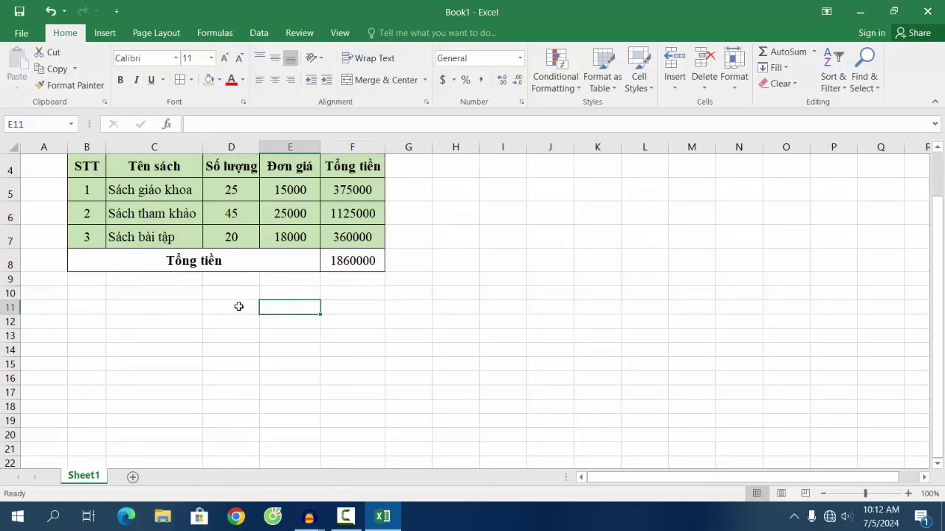
{"action": "left_click", "coordinate": [226, 295]}
{"action": "left_click_drag", "start_coordinate": [226, 295], "coordinate": [359, 293]}
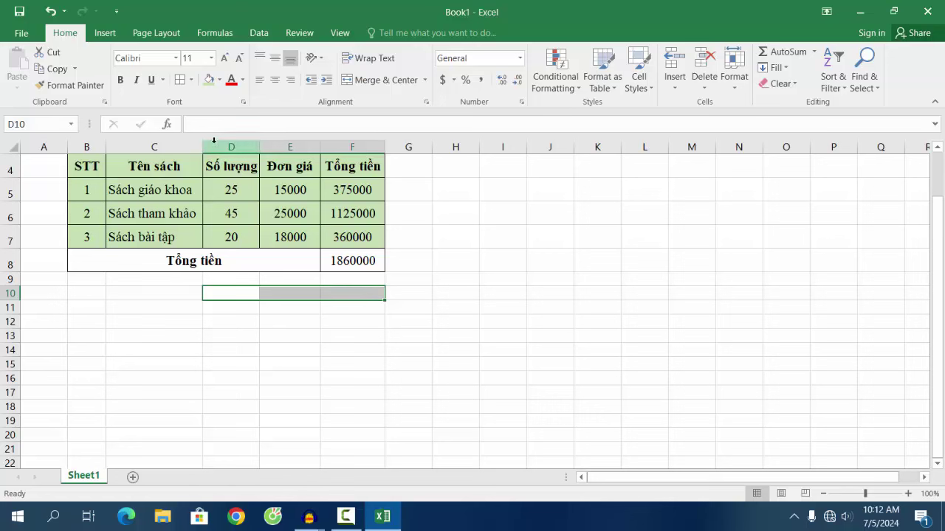
{"action": "left_click", "coordinate": [392, 92]}
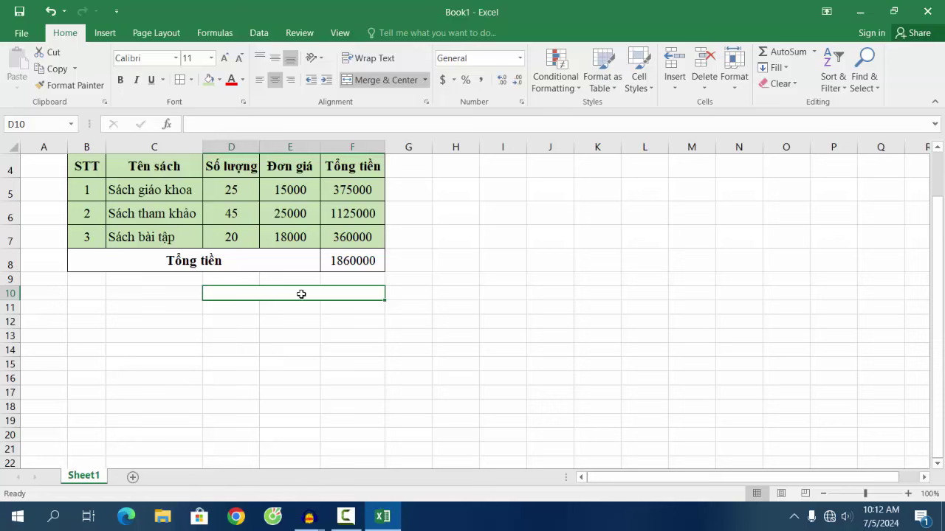
{"action": "type", "text": "Người"}
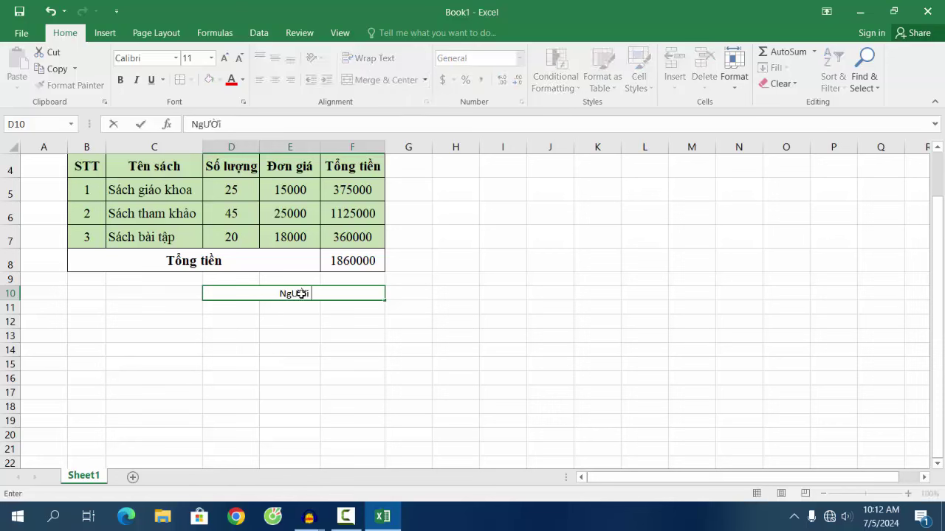
{"action": "key", "text": "BackSpace"}
{"action": "key", "text": "BackSpace"}
{"action": "key", "text": "BackSpace"}
{"action": "key", "text": "BackSpace"}
{"action": "key", "text": "BackSpace"}
{"action": "type", "text": "Ngươi"}
{"action": "type", "text": " lập"}
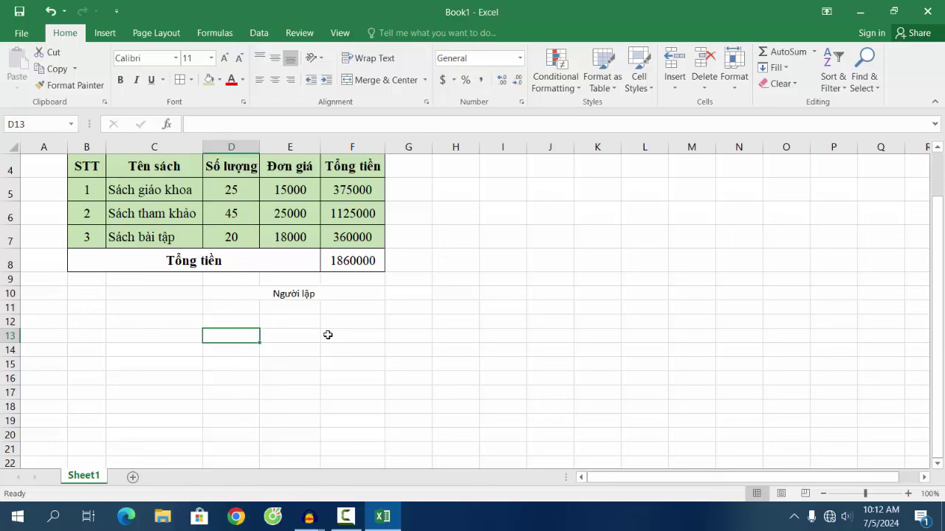
Merge and centre D13:F13 and enter the preparer's name.
{"action": "left_click_drag", "start_coordinate": [231, 335], "coordinate": [360, 333]}
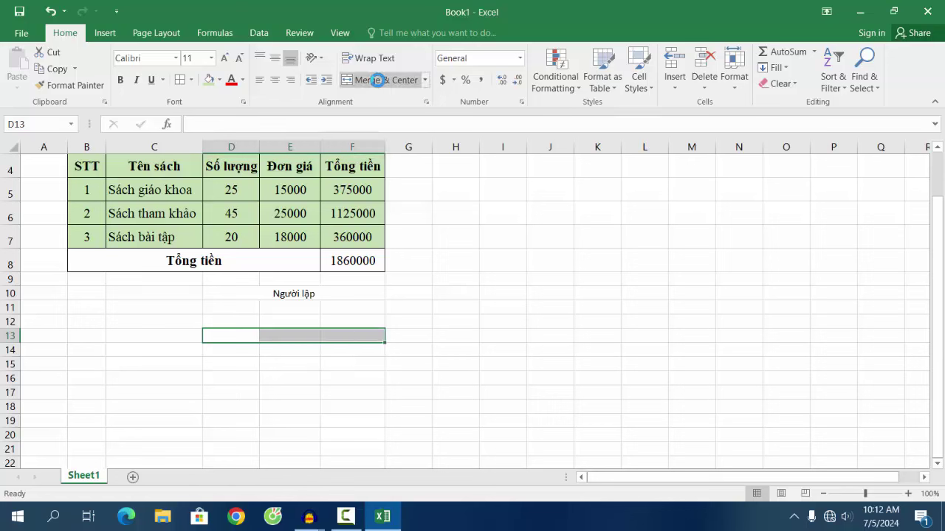
{"action": "left_click", "coordinate": [377, 80]}
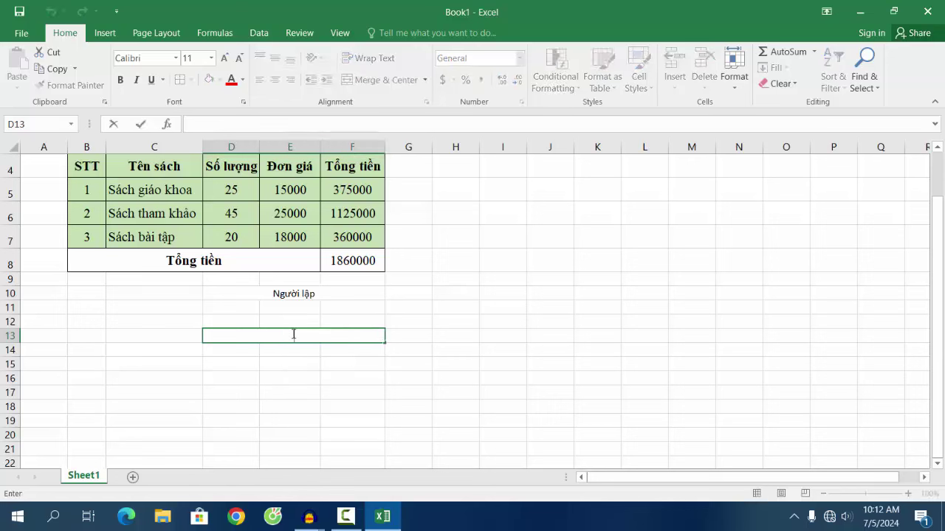
{"action": "type", "text": "uyên"}
{"action": "type", "text": "Văn "}
{"action": "type", "text": "A"}
{"action": "left_click", "coordinate": [424, 350]}
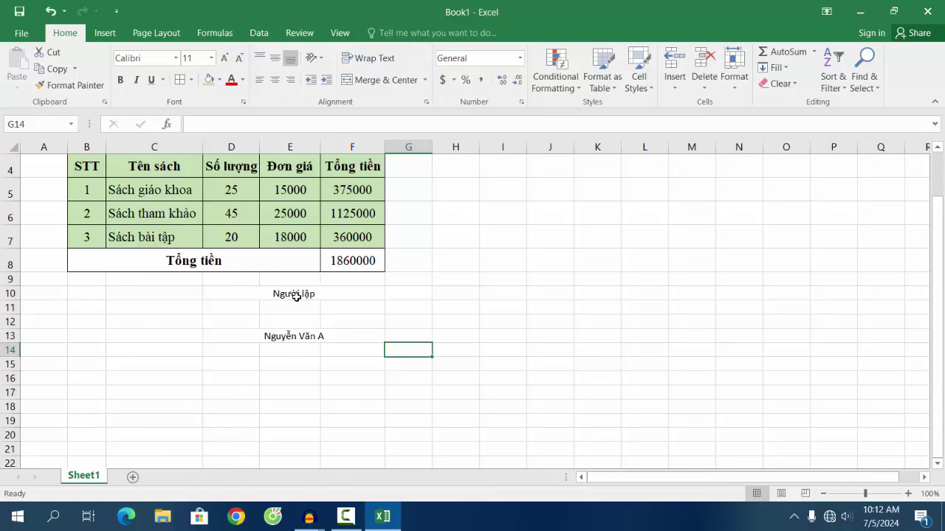
Set the signature block D10:F13 to Times New Roman, size 14.
{"action": "left_click_drag", "start_coordinate": [233, 293], "coordinate": [359, 337]}
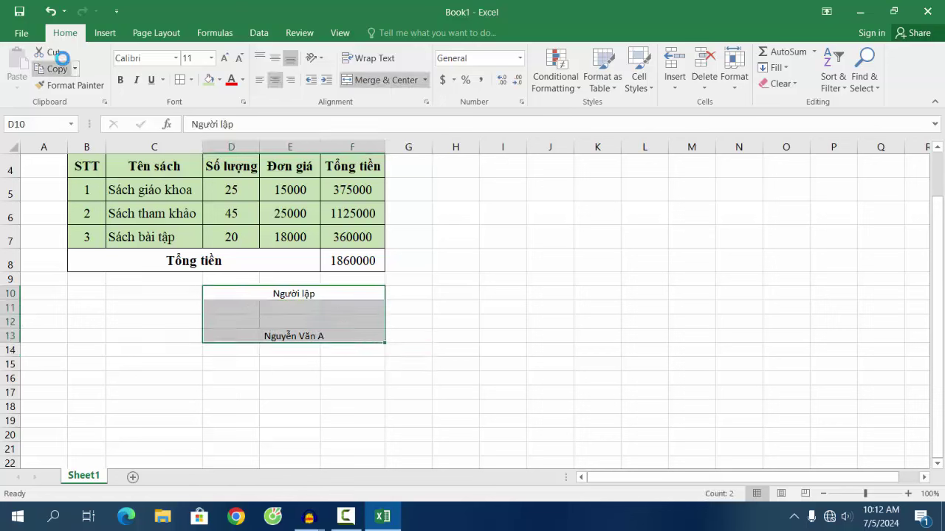
{"action": "left_click", "coordinate": [155, 61]}
{"action": "type", "text": "Times New Roman"}
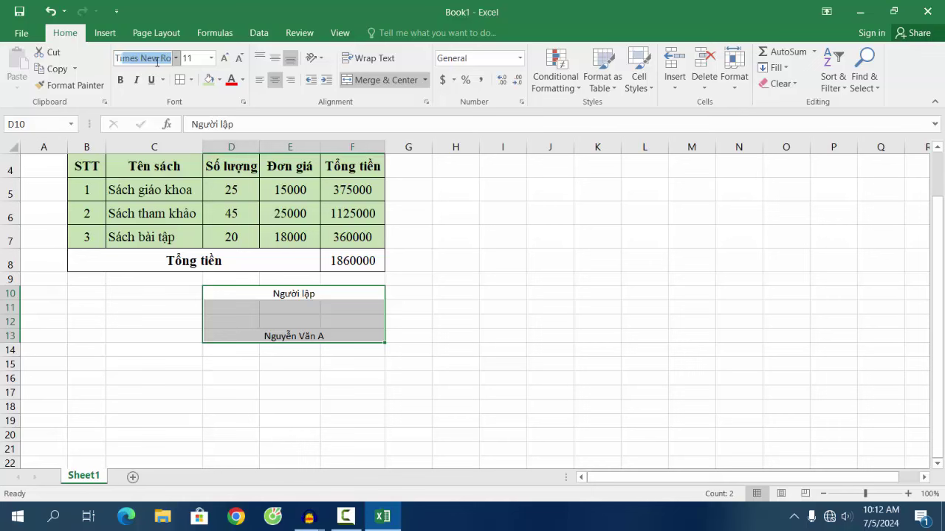
{"action": "key", "text": "Return"}
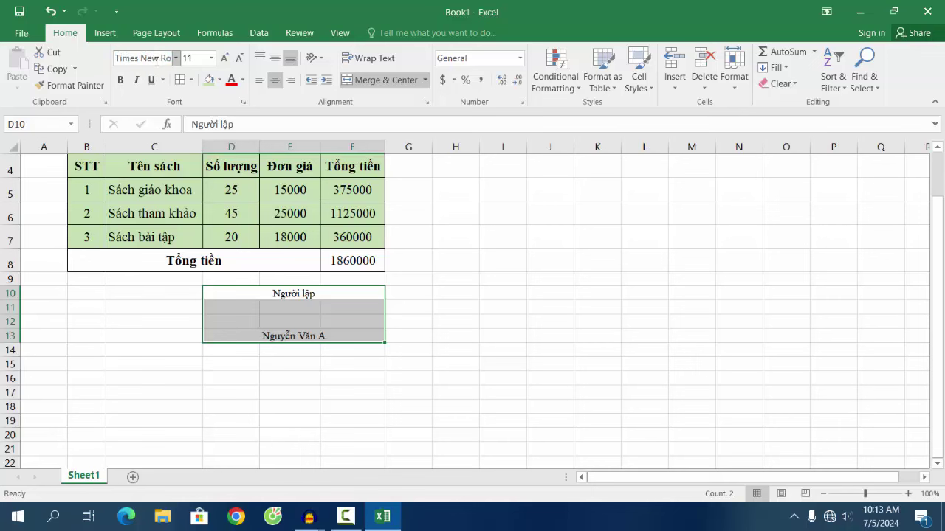
{"action": "left_click", "coordinate": [220, 61]}
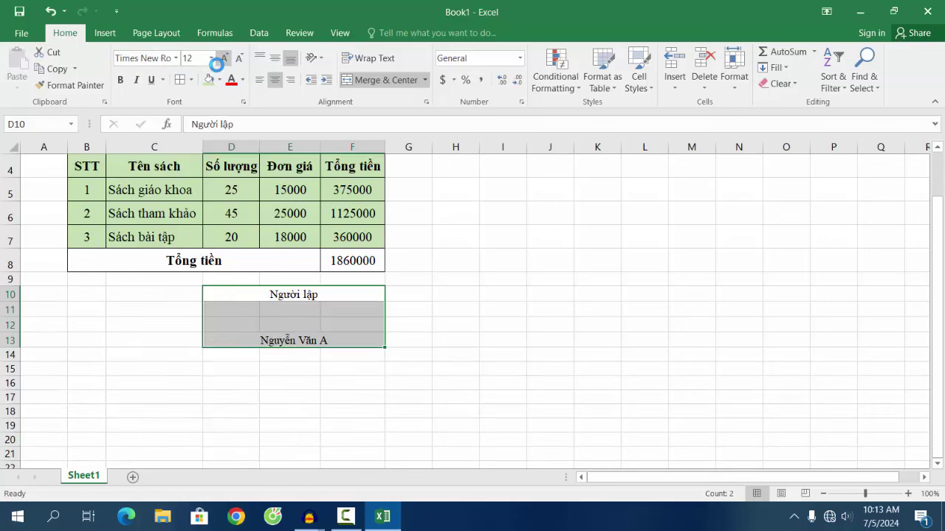
{"action": "left_click", "coordinate": [210, 59]}
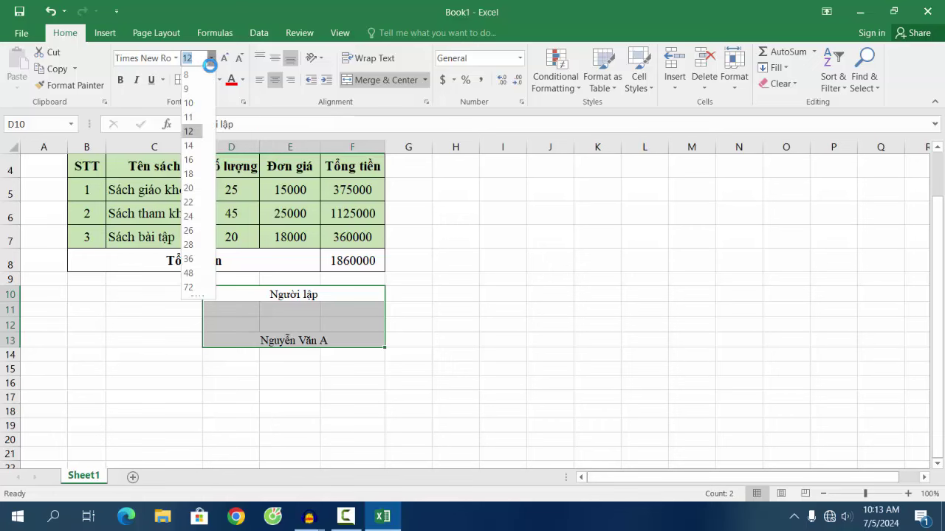
{"action": "left_click", "coordinate": [188, 146]}
{"action": "left_click", "coordinate": [409, 347]}
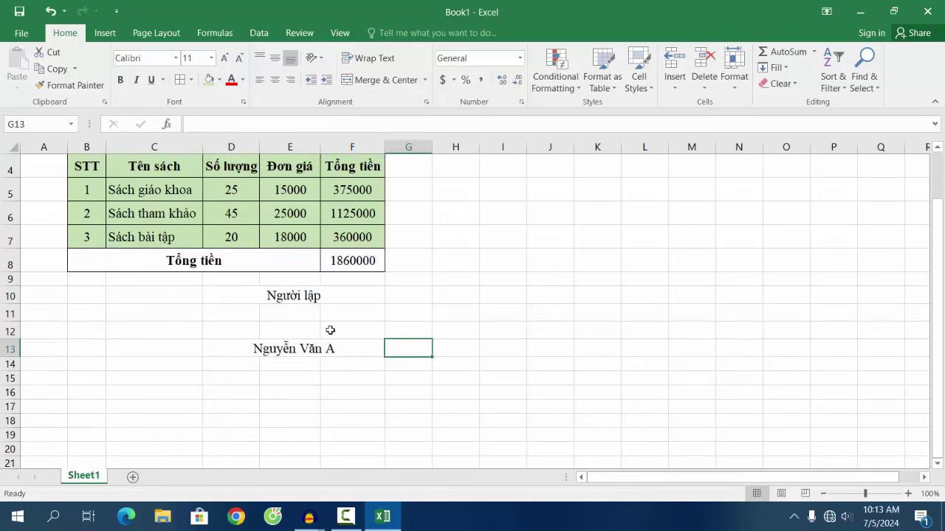
Make the Người lập label in D10 bold.
{"action": "left_click", "coordinate": [272, 296]}
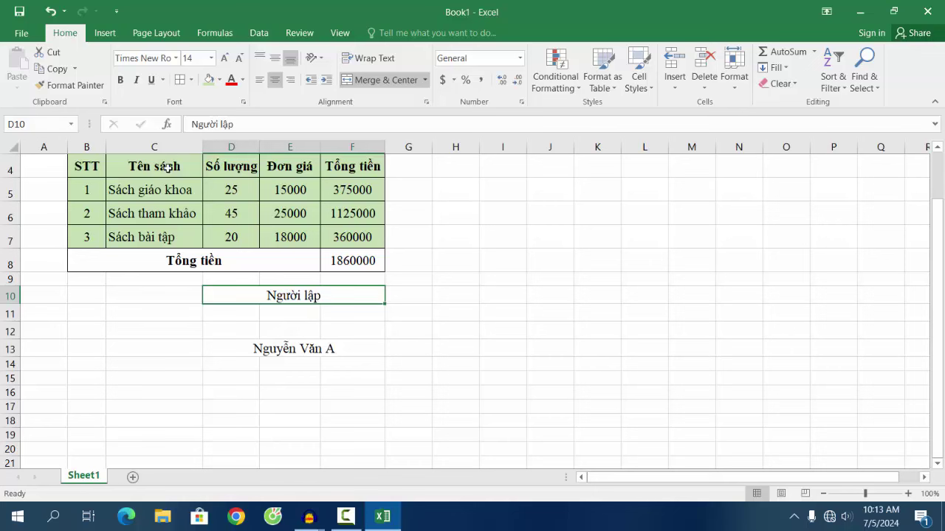
{"action": "left_click", "coordinate": [121, 80]}
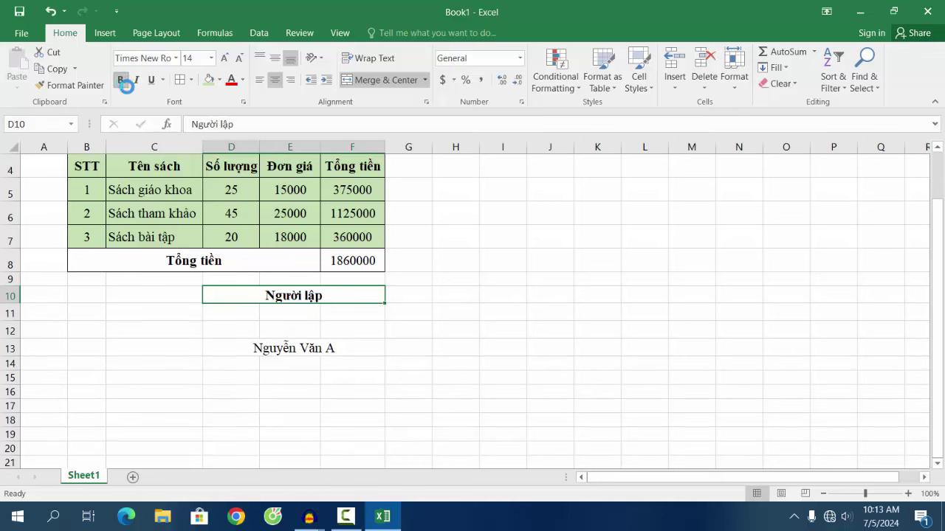
{"action": "left_click", "coordinate": [265, 360]}
{"action": "left_click", "coordinate": [265, 353]}
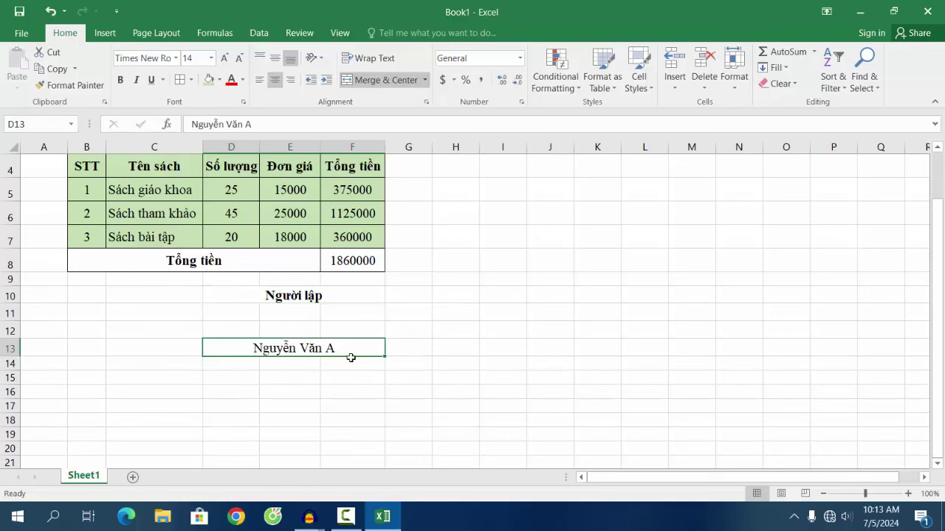
{"action": "left_click", "coordinate": [292, 297]}
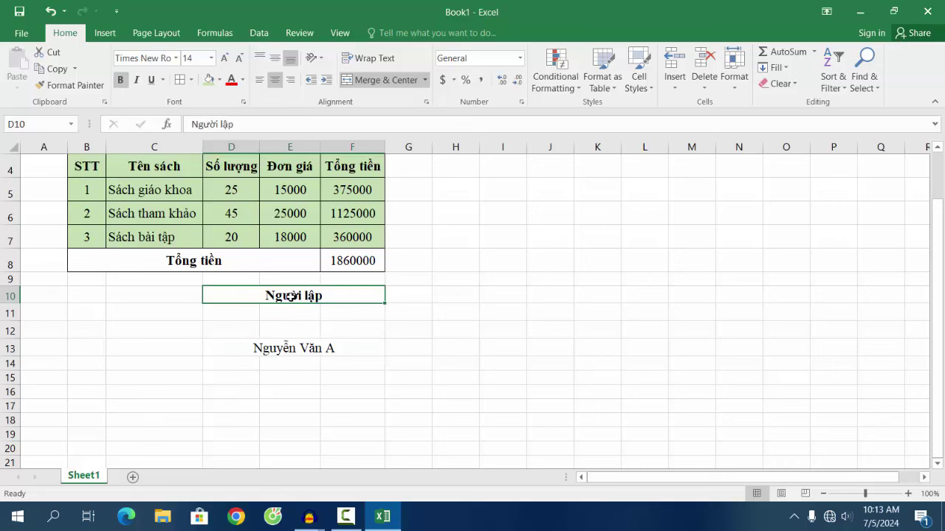
{"action": "scroll", "coordinate": [371, 325], "scroll_direction": "up", "scroll_amount": 1}
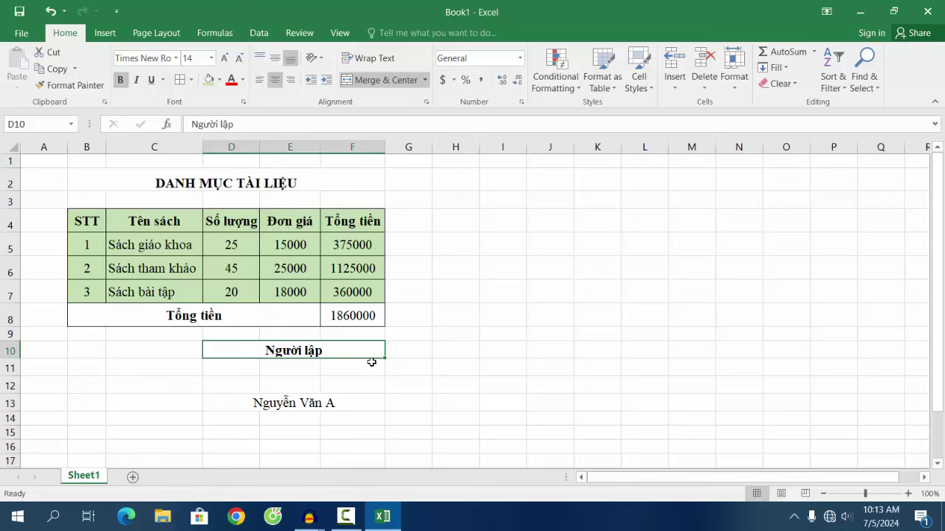
{"action": "scroll", "coordinate": [371, 361], "scroll_direction": "down", "scroll_amount": 2}
{"action": "scroll", "coordinate": [371, 361], "scroll_direction": "up", "scroll_amount": 2}
{"action": "left_click", "coordinate": [860, 12]}
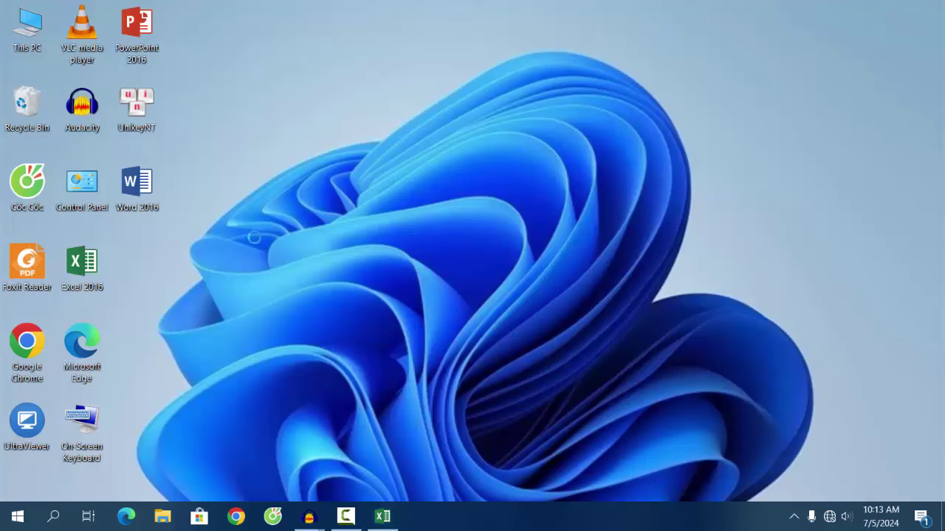
{"action": "right_click", "coordinate": [253, 182]}
{"action": "left_click", "coordinate": [272, 224]}
{"action": "right_click", "coordinate": [234, 184]}
{"action": "left_click", "coordinate": [255, 230]}
{"action": "left_click", "coordinate": [382, 516]}
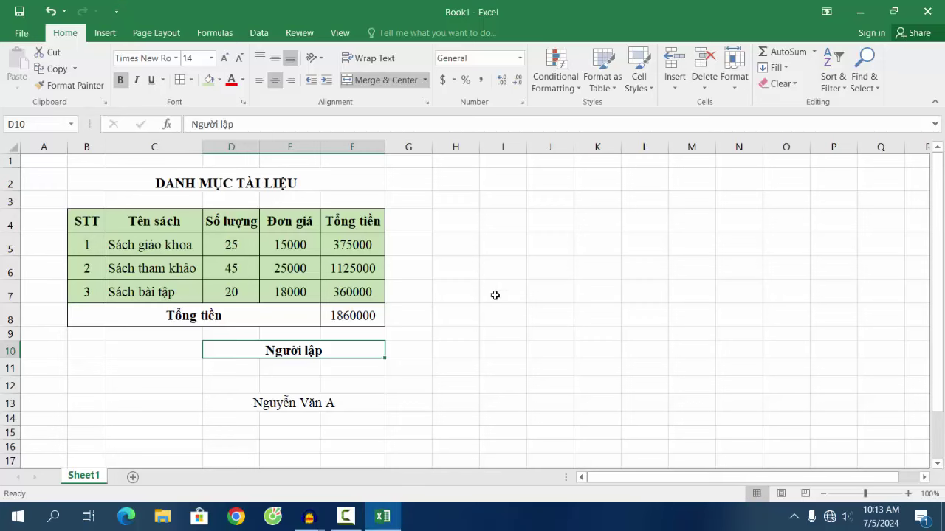
{"action": "scroll", "coordinate": [453, 299], "scroll_direction": "down", "scroll_amount": 1}
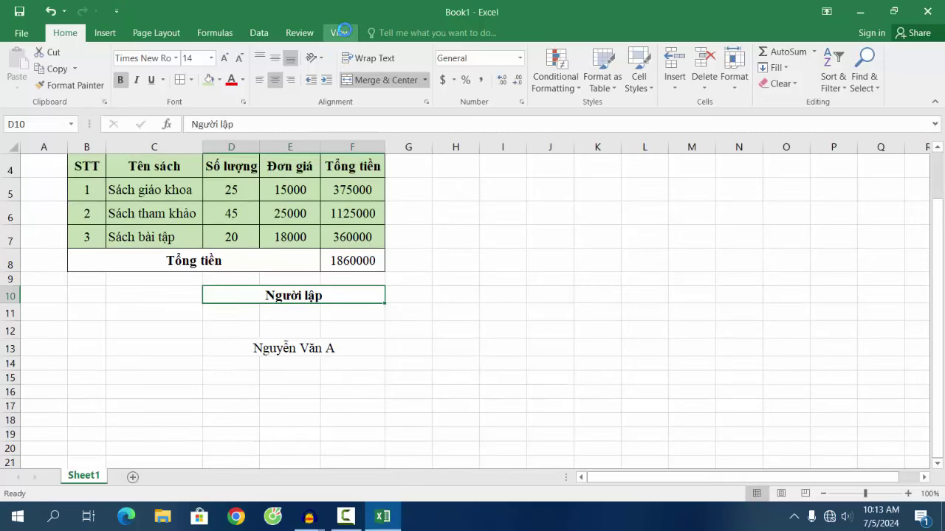
{"action": "left_click", "coordinate": [339, 32]}
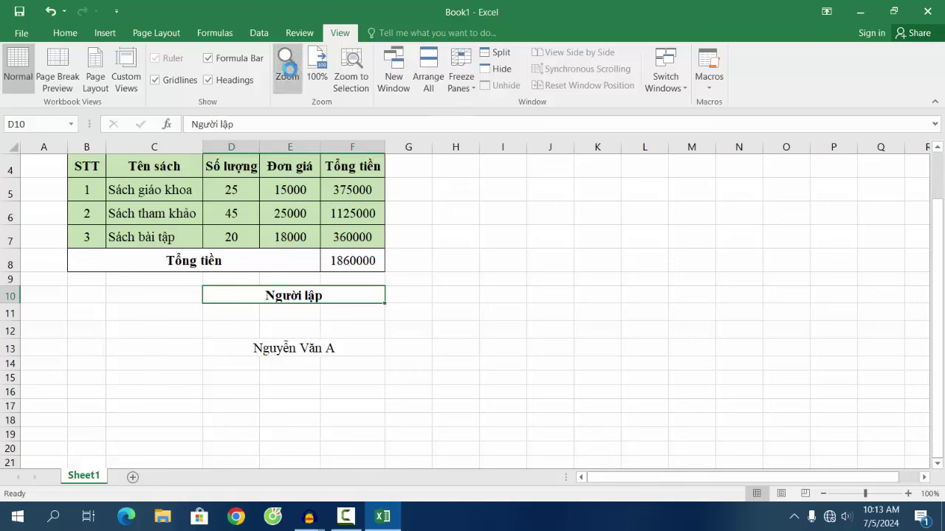
{"action": "left_click", "coordinate": [64, 35]}
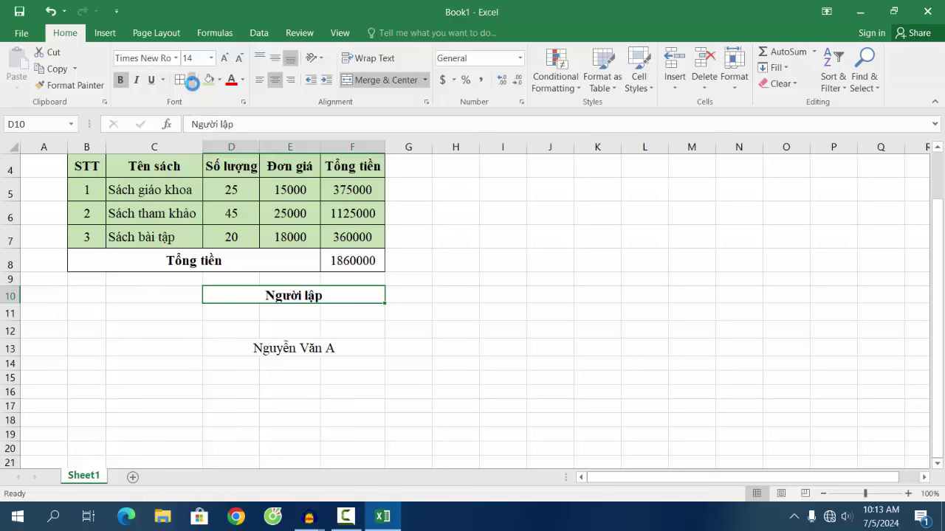
{"action": "left_click", "coordinate": [190, 80]}
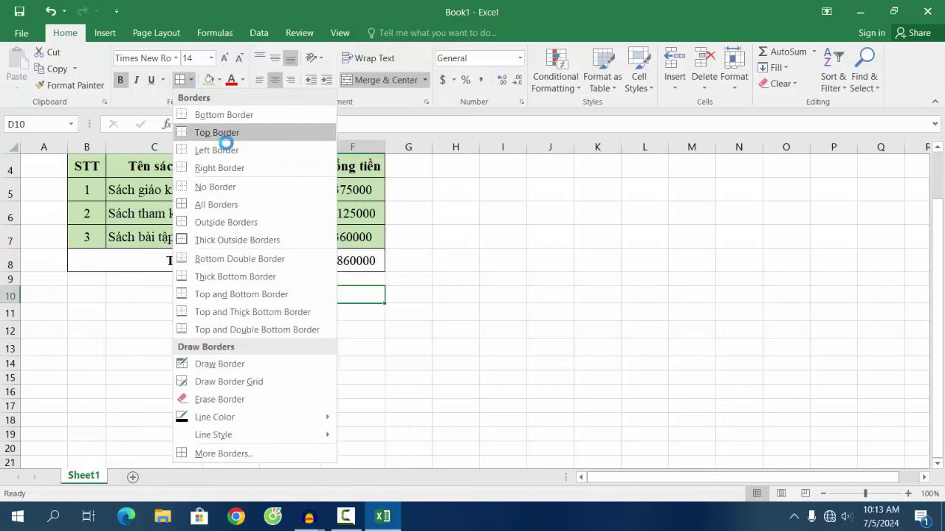
{"action": "left_click", "coordinate": [388, 103]}
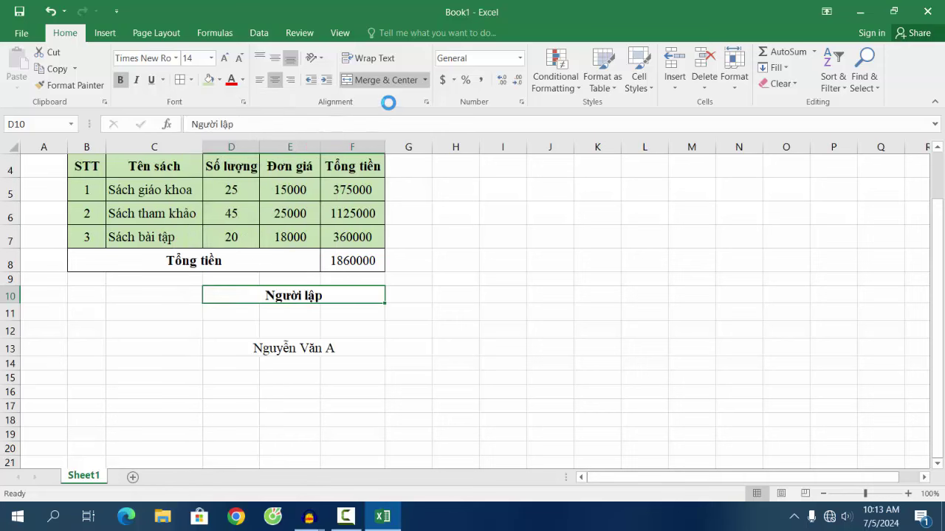
{"action": "scroll", "coordinate": [481, 249], "scroll_direction": "up", "scroll_amount": 1}
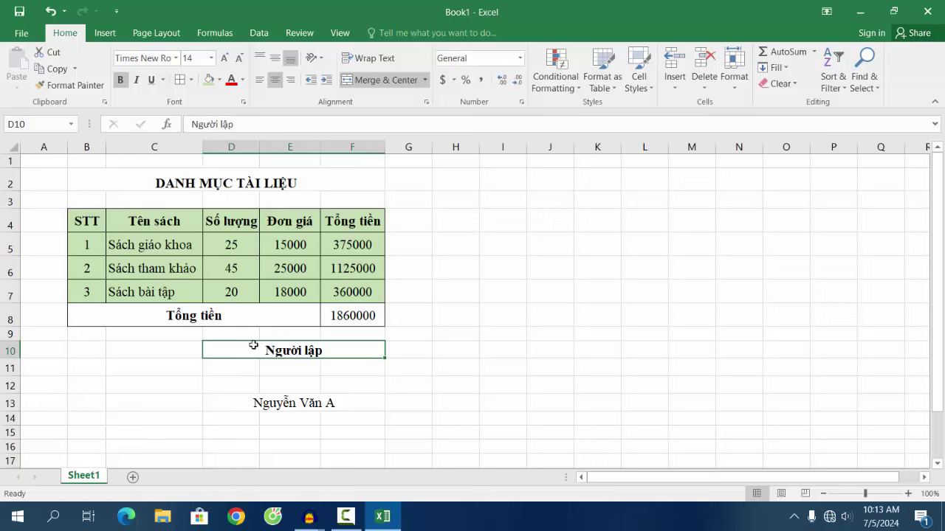
Fill header row B4:F4 yellow and the STT numbers B5:B7 green.
{"action": "left_click_drag", "start_coordinate": [79, 223], "coordinate": [353, 221]}
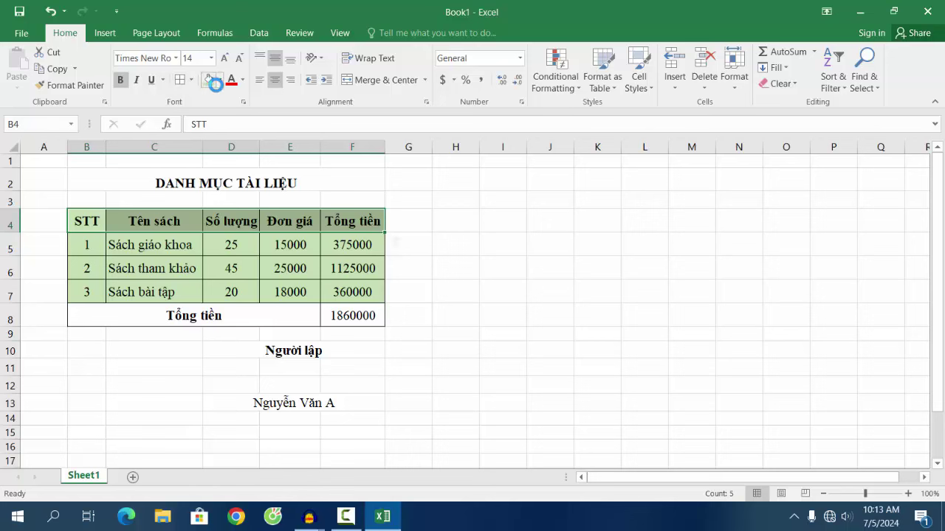
{"action": "left_click", "coordinate": [221, 81]}
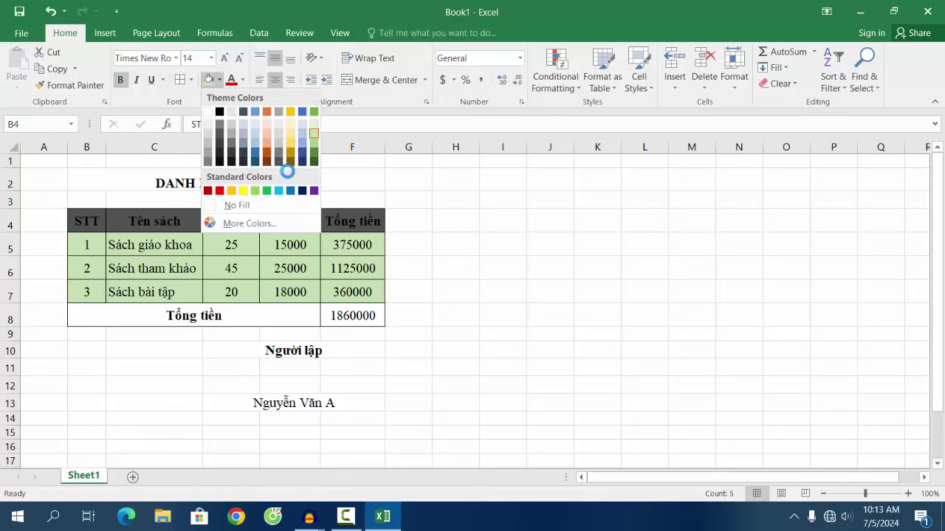
{"action": "left_click", "coordinate": [290, 148]}
{"action": "left_click_drag", "start_coordinate": [94, 245], "coordinate": [92, 288]}
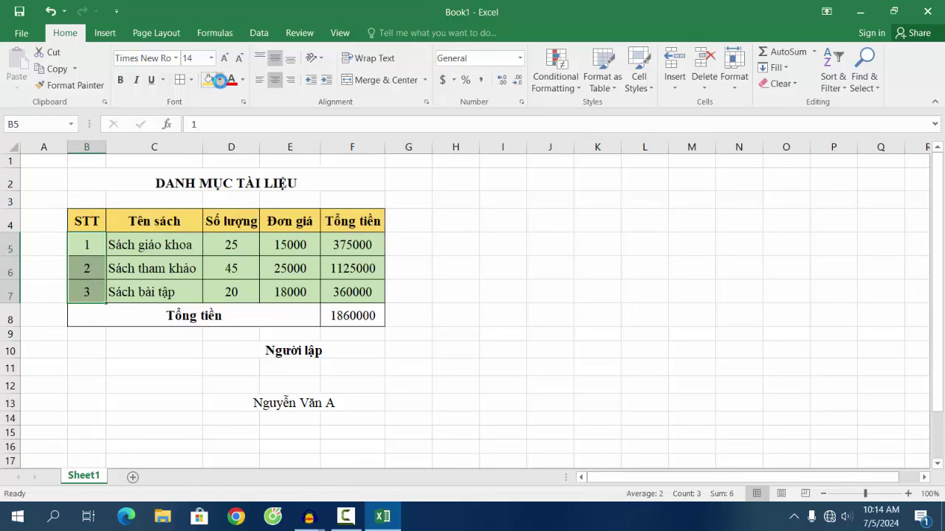
{"action": "left_click", "coordinate": [220, 82]}
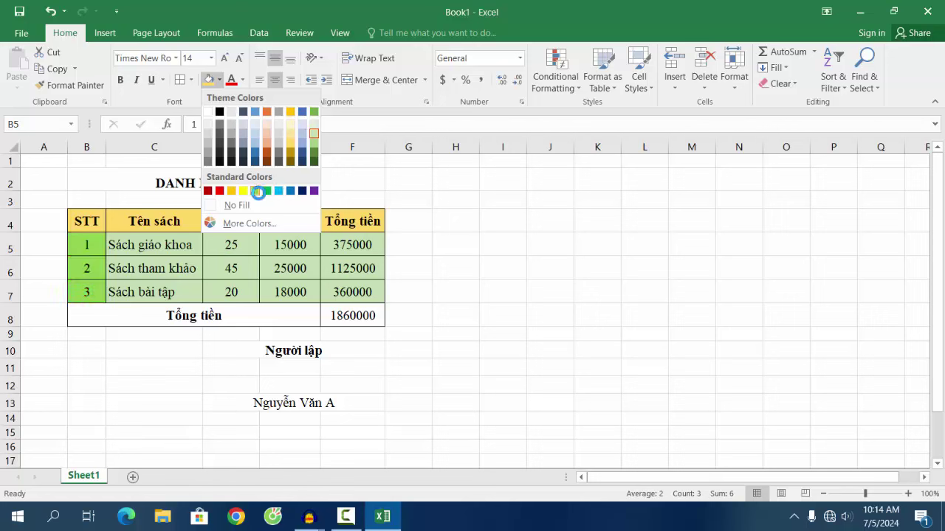
{"action": "left_click", "coordinate": [267, 191]}
Italicise the Tổng tiền label and select table B4:F8 for row height.
{"action": "left_click", "coordinate": [219, 320]}
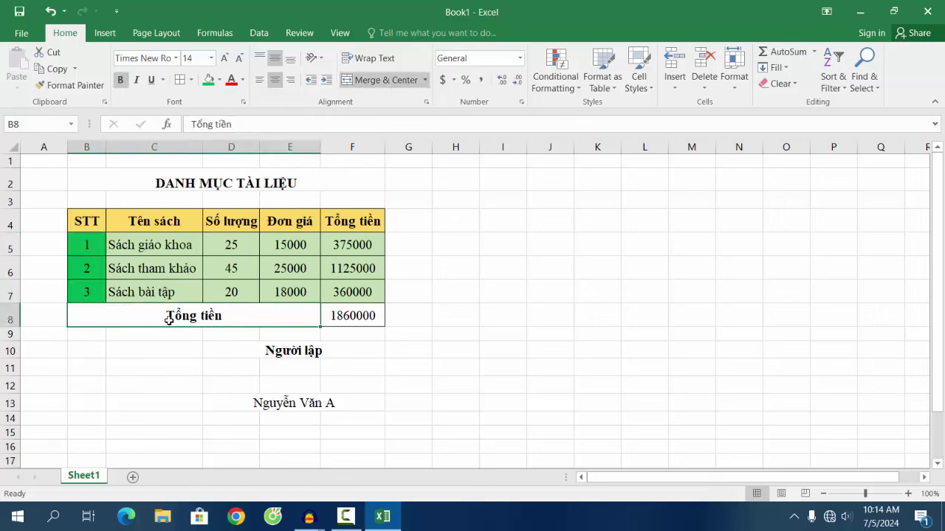
{"action": "left_click", "coordinate": [136, 79]}
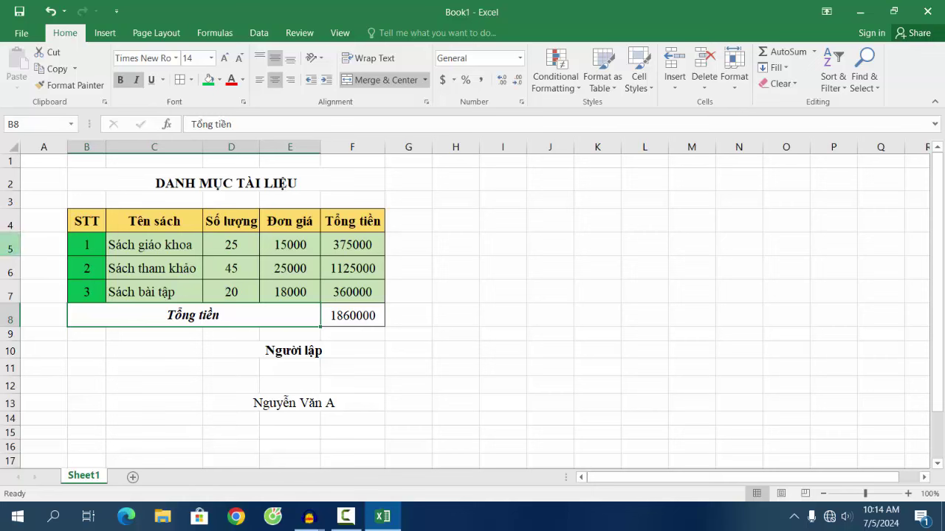
{"action": "left_click", "coordinate": [11, 233]}
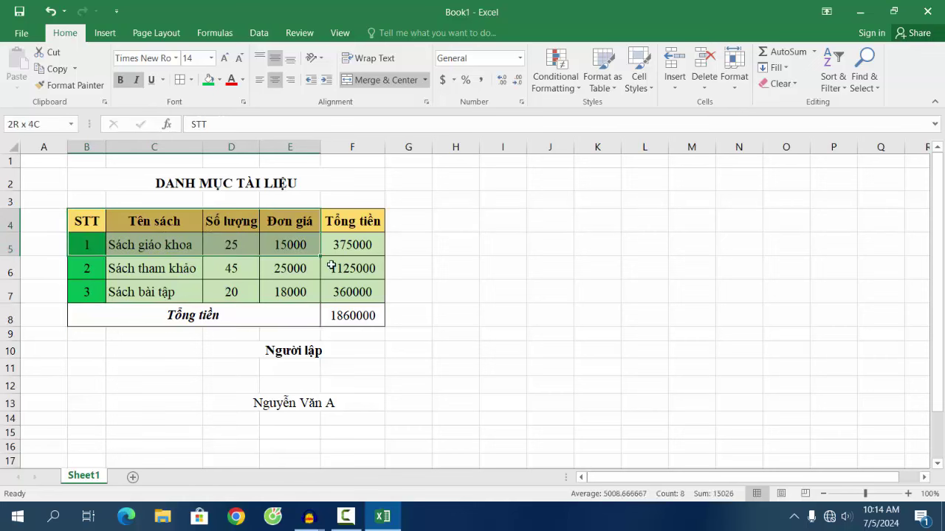
{"action": "left_click_drag", "start_coordinate": [77, 221], "coordinate": [369, 317]}
{"action": "left_click", "coordinate": [735, 82]}
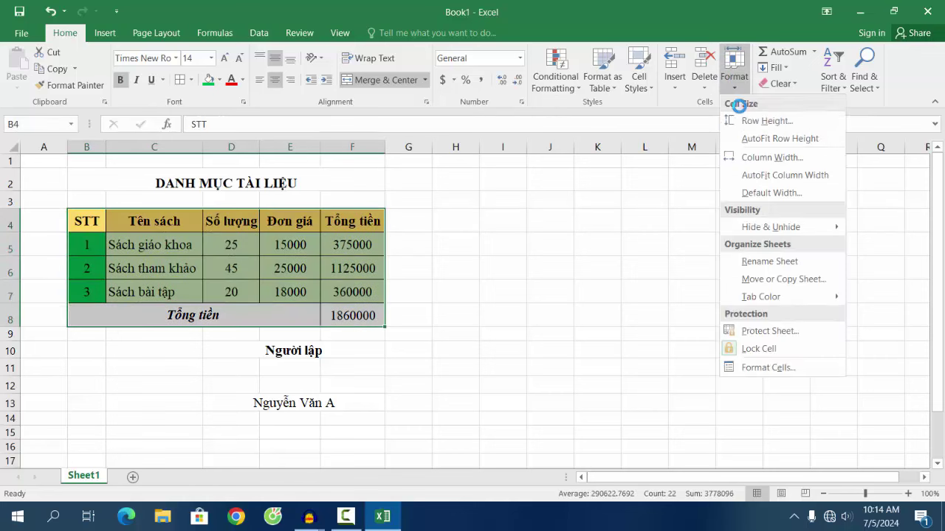